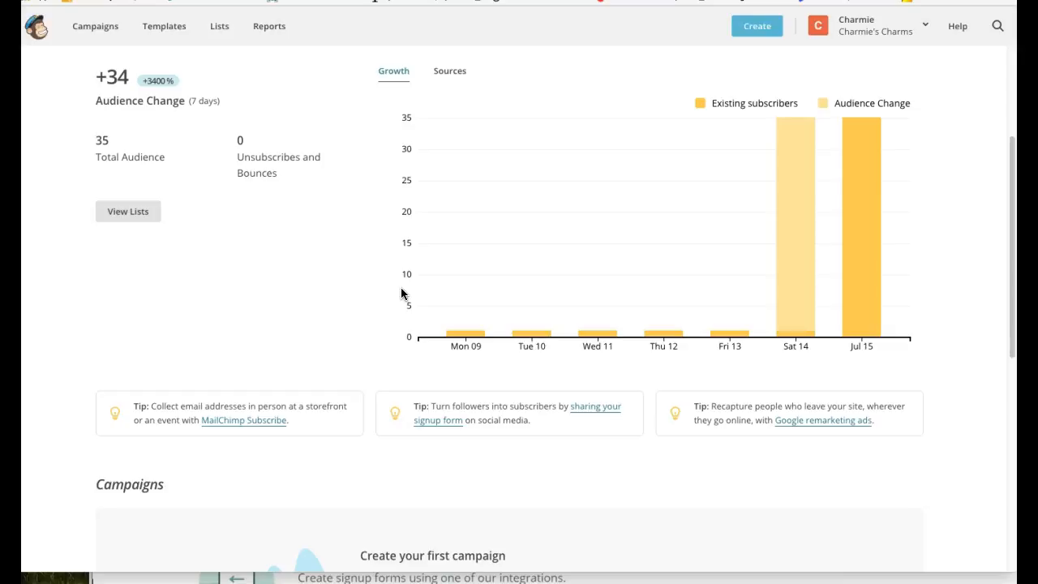
Open the signup form options for the "Mailchimp email marketing video series" list
{"action": "scroll", "coordinate": [401, 293], "scroll_direction": "up", "scroll_amount": 3}
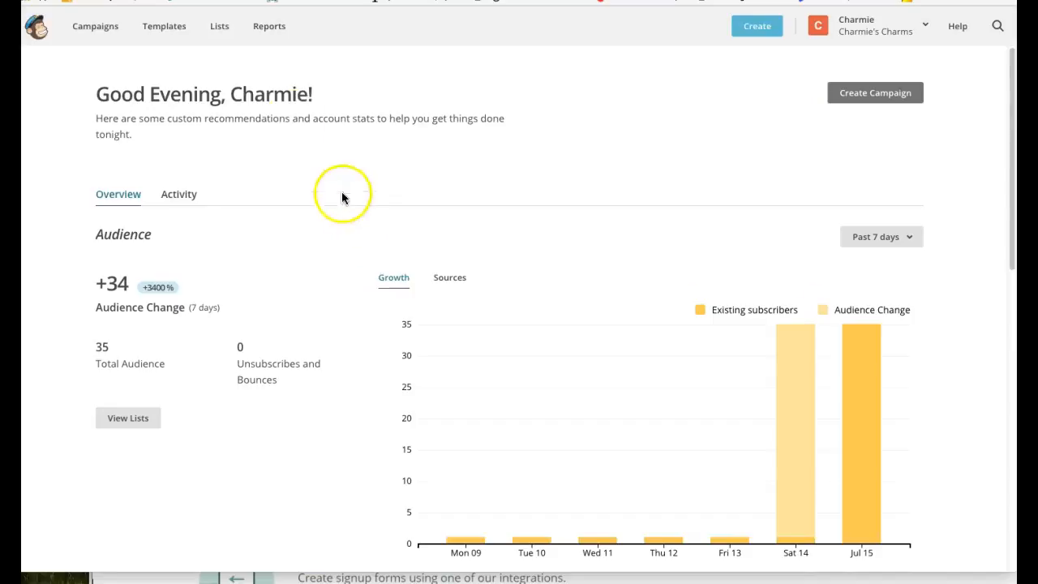
{"action": "left_click", "coordinate": [218, 32]}
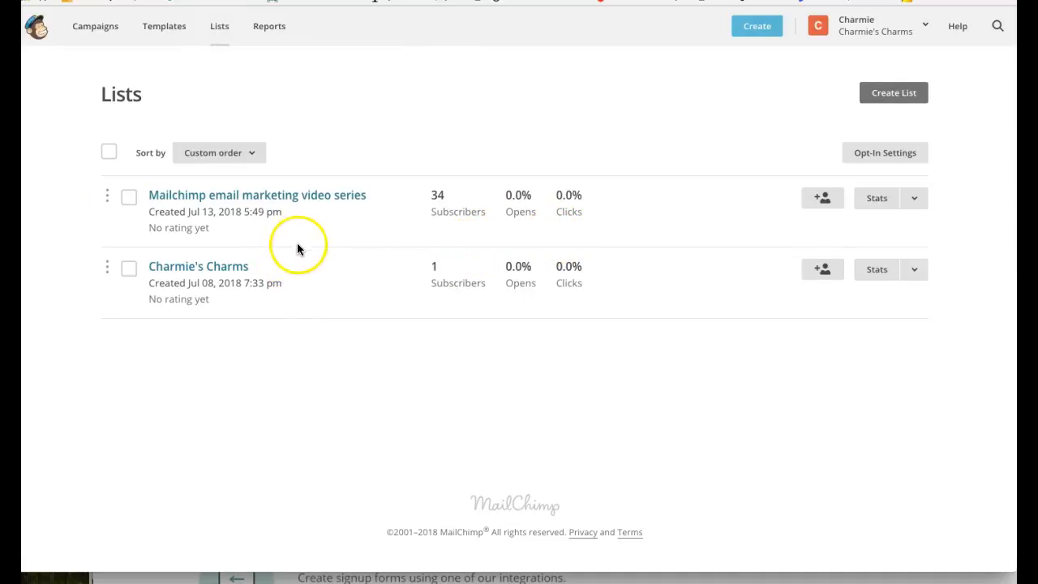
{"action": "left_click", "coordinate": [302, 199]}
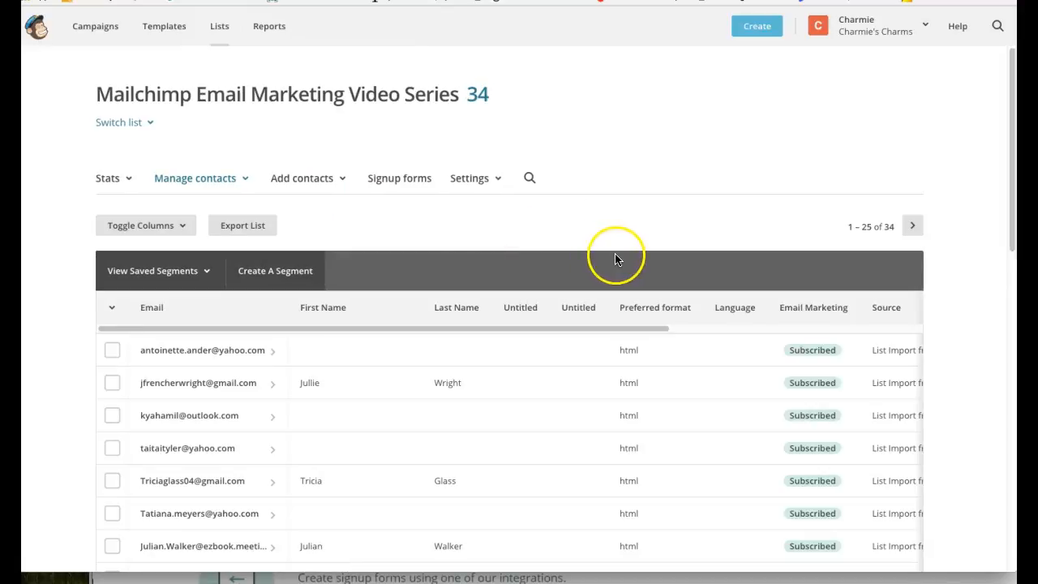
{"action": "left_click", "coordinate": [372, 185]}
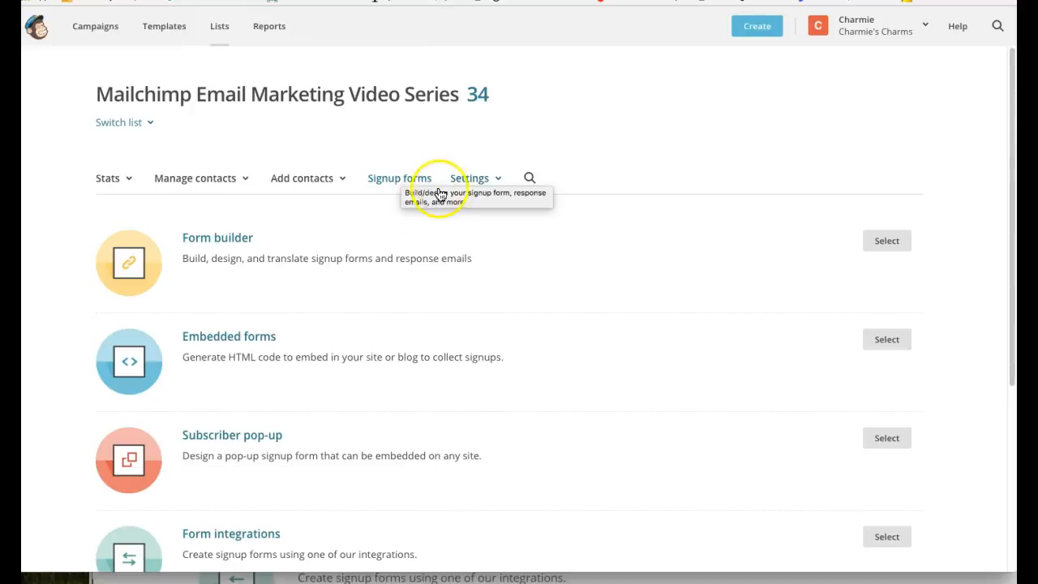
Review the available signup form types, from the form builder and embedded forms to the Facebook and tablet forms
{"action": "scroll", "coordinate": [438, 245], "scroll_direction": "down", "scroll_amount": 1}
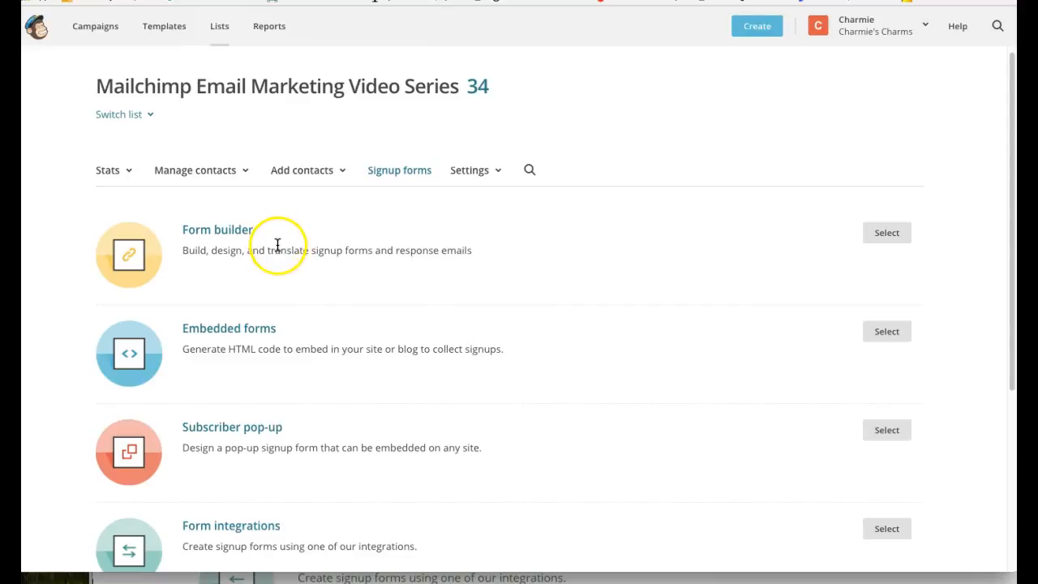
{"action": "scroll", "coordinate": [344, 247], "scroll_direction": "up", "scroll_amount": 1}
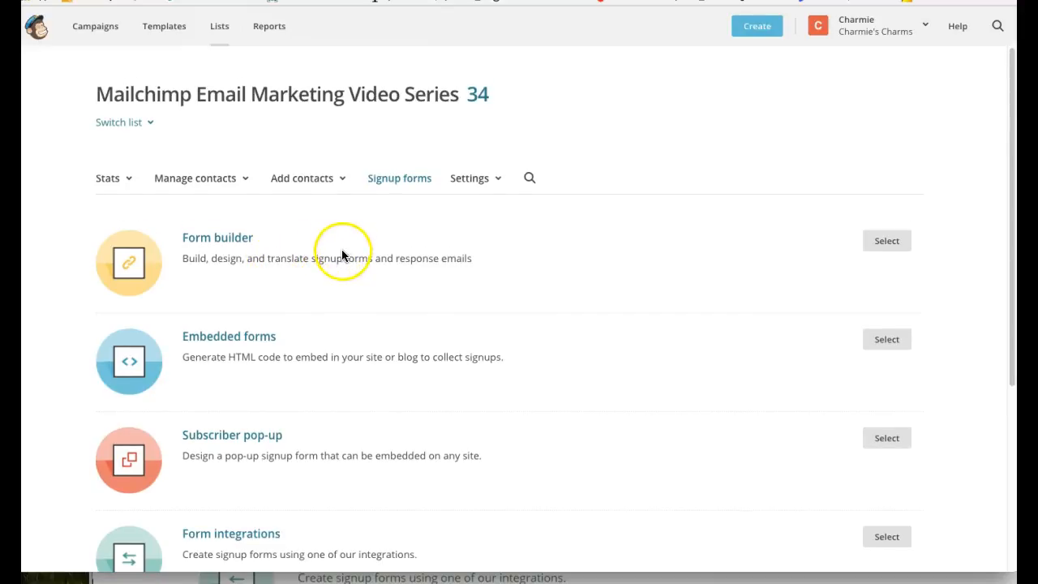
{"action": "scroll", "coordinate": [342, 255], "scroll_direction": "down", "scroll_amount": 2}
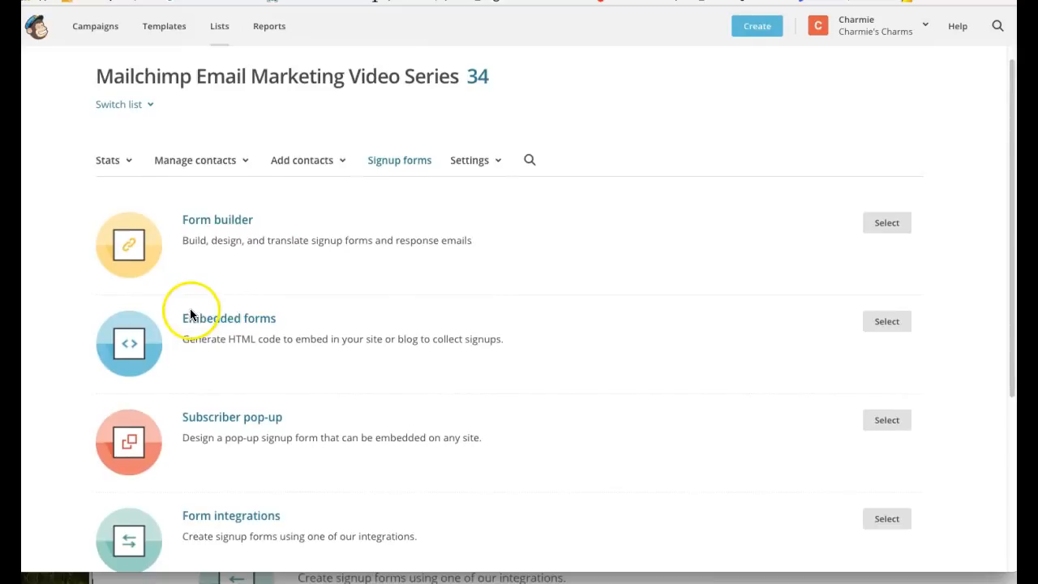
{"action": "scroll", "coordinate": [199, 309], "scroll_direction": "down", "scroll_amount": 1}
{"action": "scroll", "coordinate": [209, 288], "scroll_direction": "up", "scroll_amount": 3}
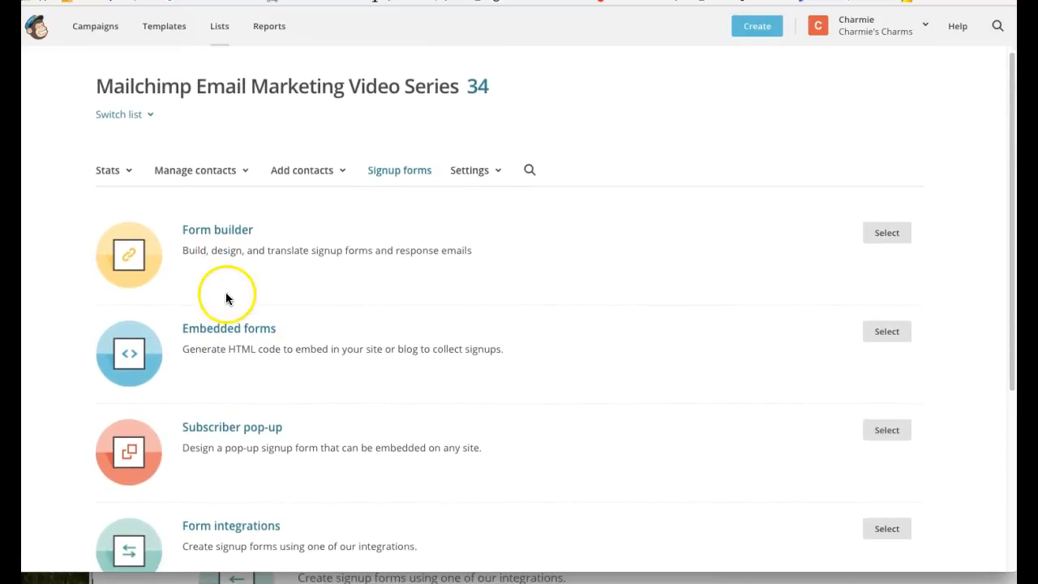
{"action": "scroll", "coordinate": [231, 298], "scroll_direction": "down", "scroll_amount": 2}
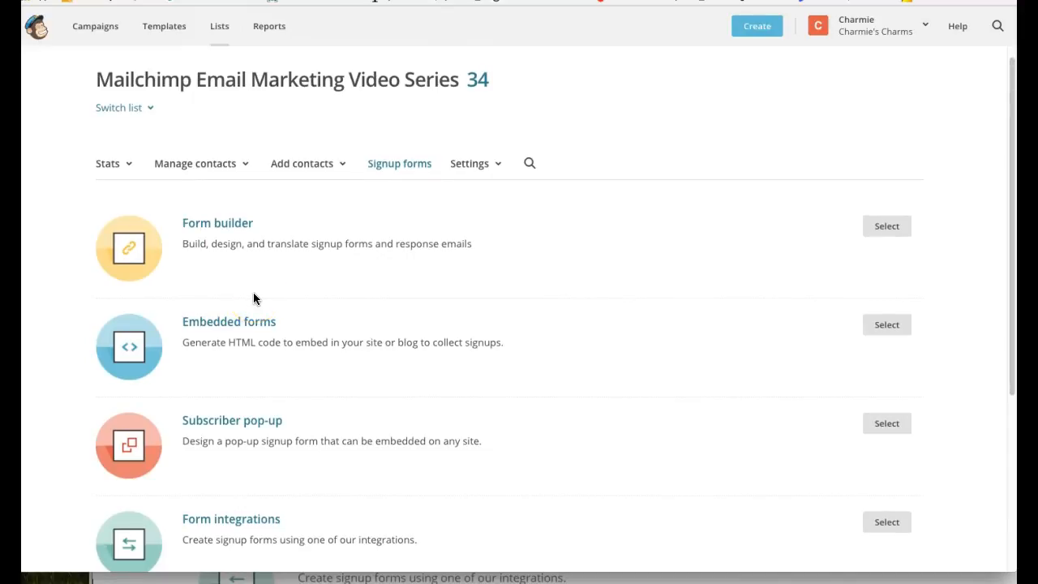
{"action": "scroll", "coordinate": [352, 301], "scroll_direction": "down", "scroll_amount": 3}
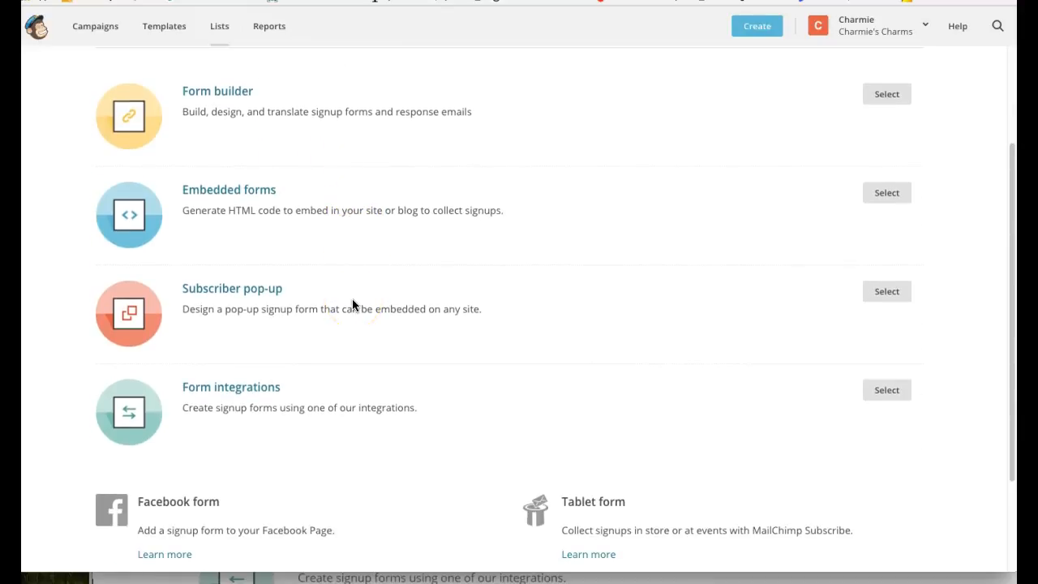
{"action": "scroll", "coordinate": [353, 301], "scroll_direction": "down", "scroll_amount": 1}
{"action": "left_click", "coordinate": [210, 281]}
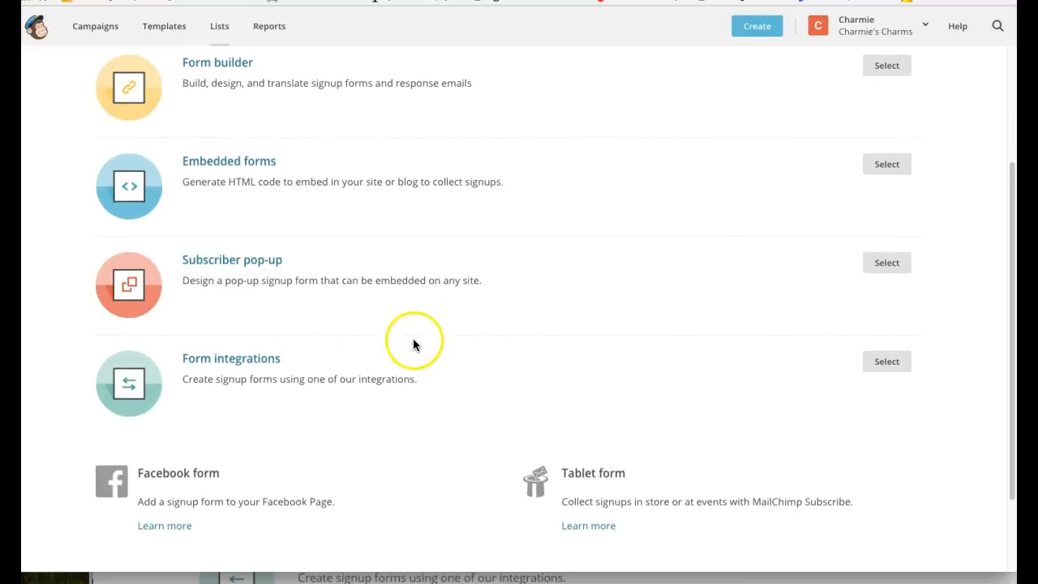
{"action": "scroll", "coordinate": [389, 357], "scroll_direction": "down", "scroll_amount": 1}
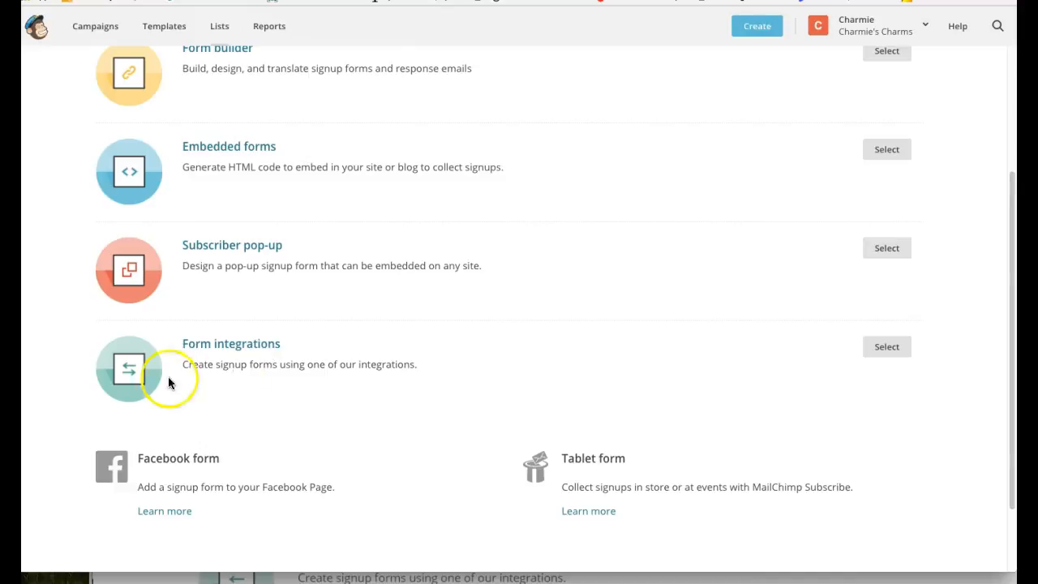
{"action": "scroll", "coordinate": [178, 422], "scroll_direction": "down", "scroll_amount": 2}
{"action": "scroll", "coordinate": [260, 413], "scroll_direction": "up", "scroll_amount": 5}
{"action": "scroll", "coordinate": [341, 410], "scroll_direction": "down", "scroll_amount": 5}
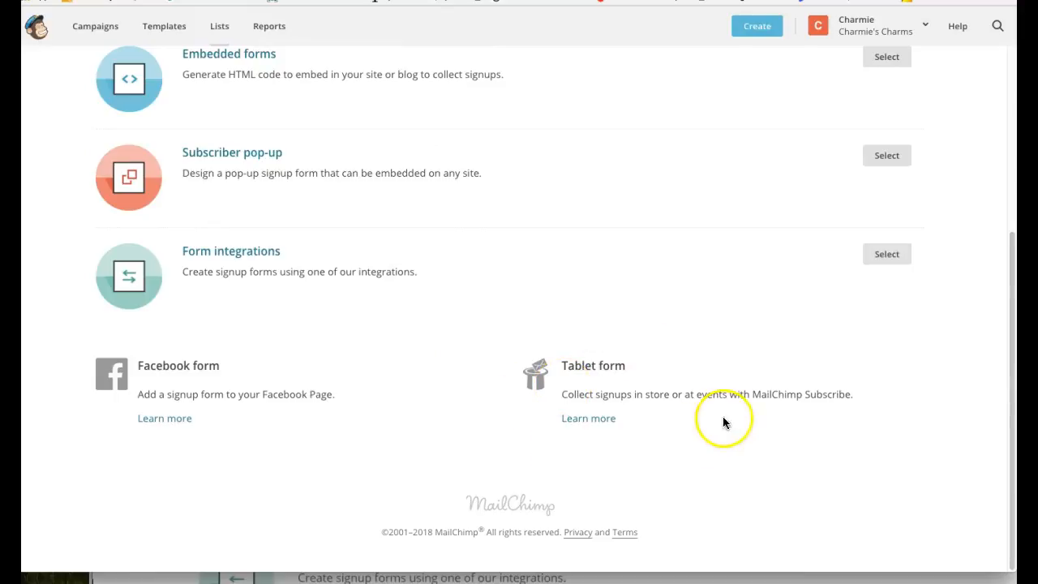
{"action": "scroll", "coordinate": [343, 162], "scroll_direction": "up", "scroll_amount": 5}
{"action": "scroll", "coordinate": [332, 219], "scroll_direction": "down", "scroll_amount": 5}
{"action": "scroll", "coordinate": [276, 207], "scroll_direction": "up", "scroll_amount": 4}
{"action": "scroll", "coordinate": [276, 208], "scroll_direction": "down", "scroll_amount": 1}
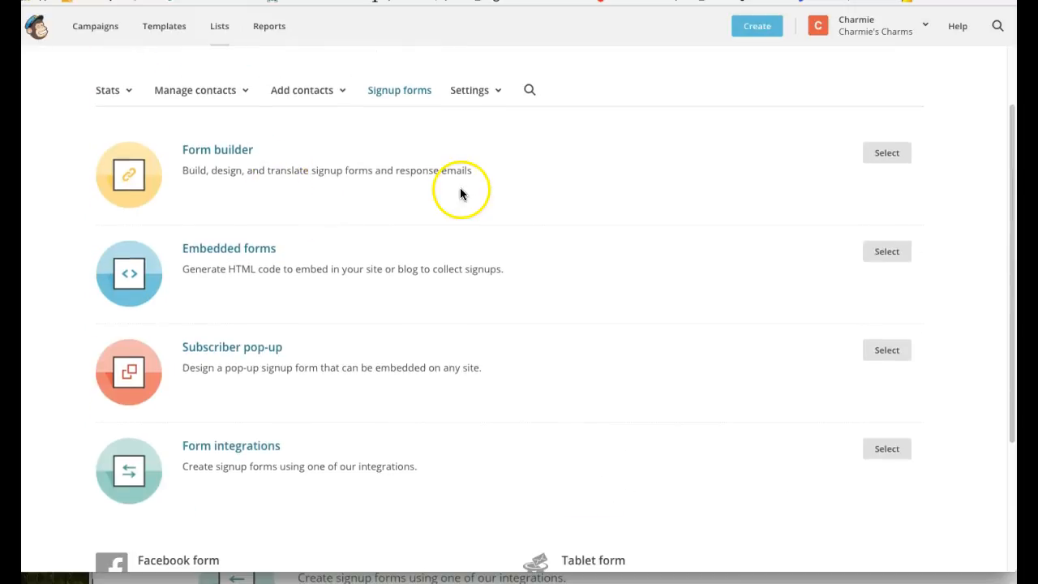
Open the form builder for the list's signup form and look over its email format option and signup URL
{"action": "left_click", "coordinate": [210, 159]}
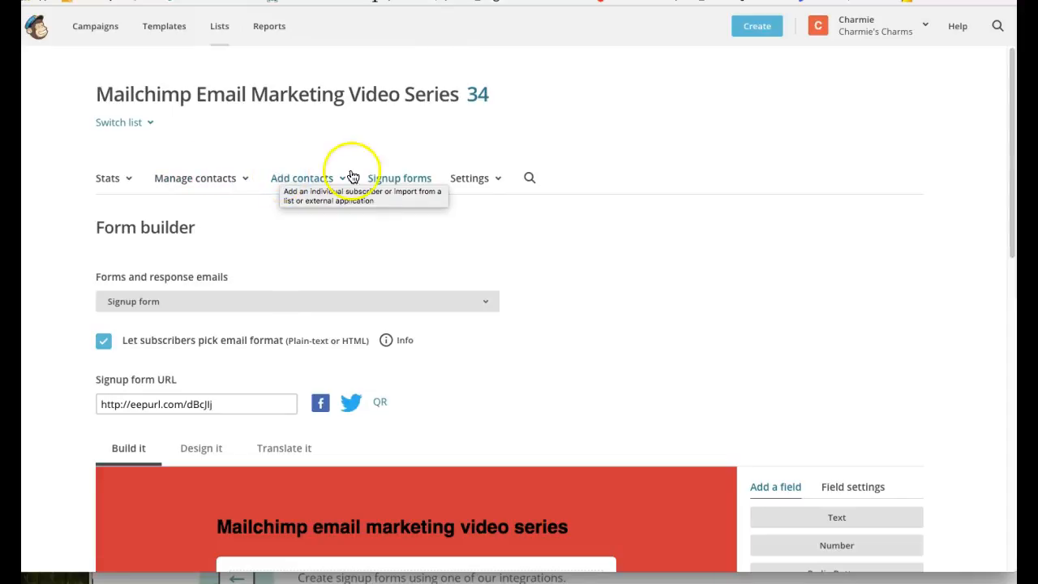
{"action": "scroll", "coordinate": [547, 461], "scroll_direction": "down", "scroll_amount": 3}
{"action": "scroll", "coordinate": [548, 461], "scroll_direction": "down", "scroll_amount": 1}
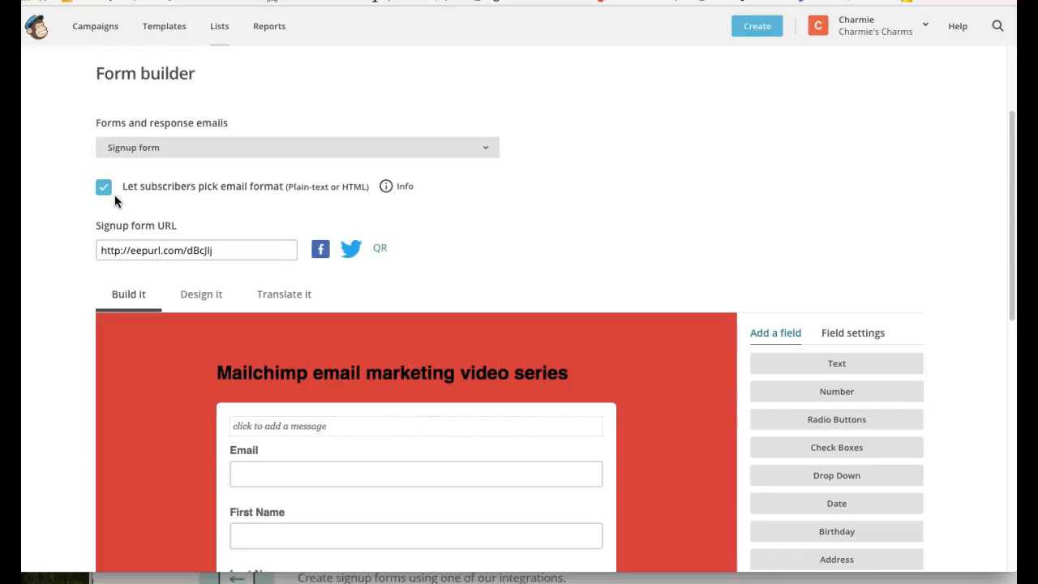
{"action": "scroll", "coordinate": [114, 193], "scroll_direction": "down", "scroll_amount": 1}
{"action": "scroll", "coordinate": [124, 191], "scroll_direction": "up", "scroll_amount": 2}
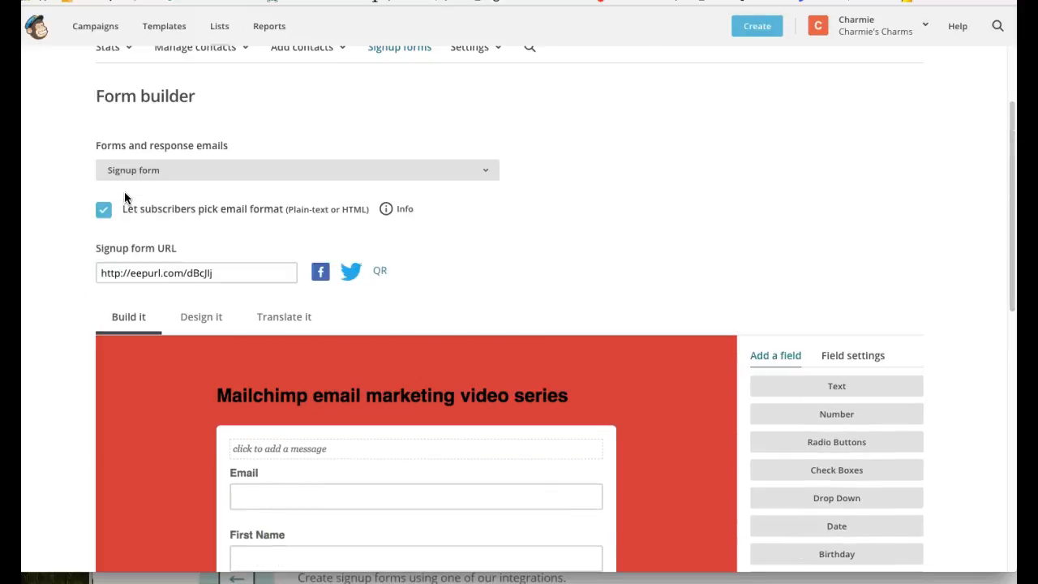
Examine the fields on the signup form and the field types that can be added to it
{"action": "scroll", "coordinate": [169, 211], "scroll_direction": "down", "scroll_amount": 3}
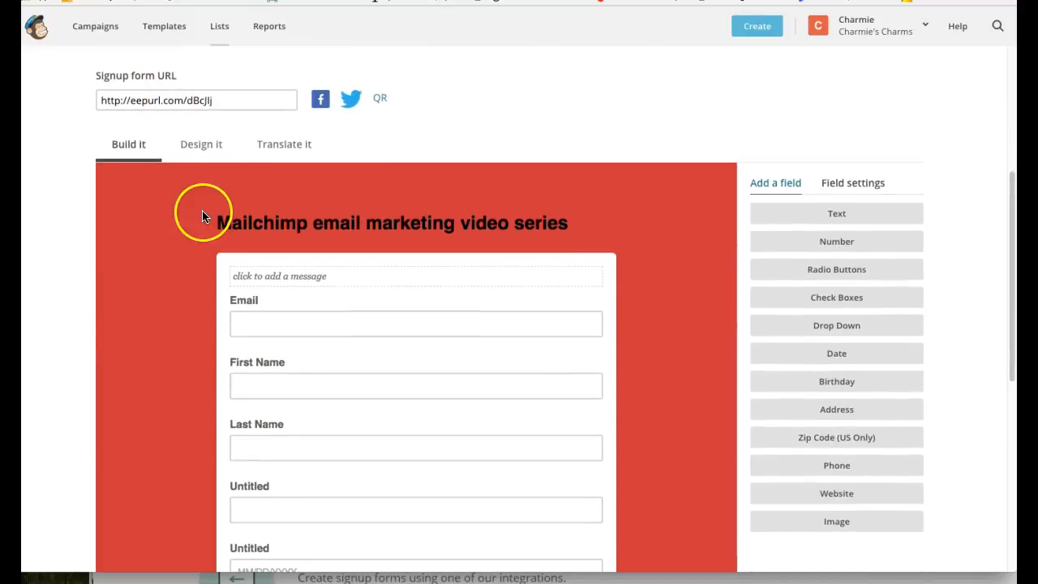
{"action": "scroll", "coordinate": [200, 182], "scroll_direction": "down", "scroll_amount": 2}
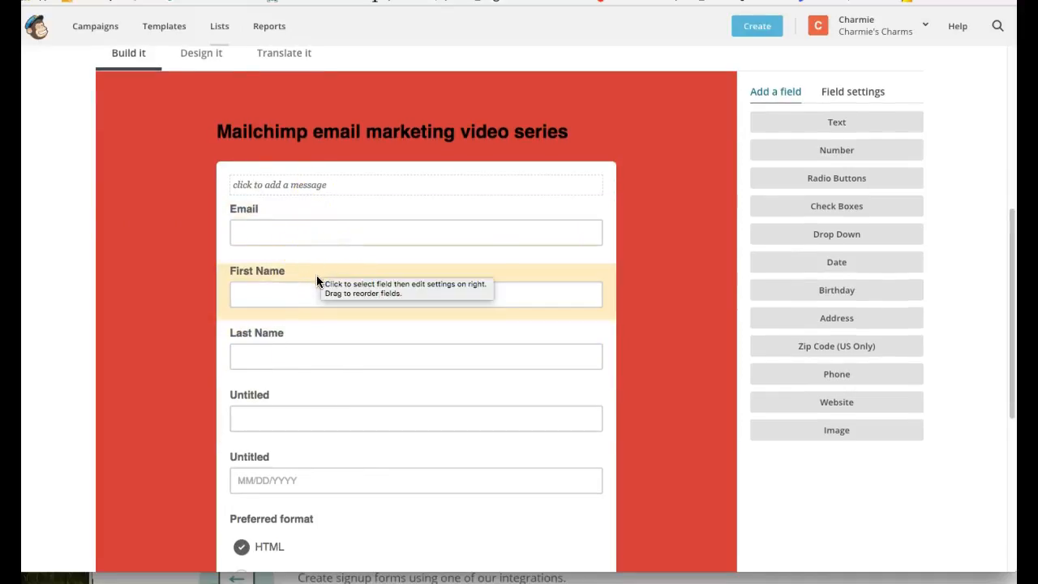
{"action": "scroll", "coordinate": [313, 280], "scroll_direction": "down", "scroll_amount": 1}
{"action": "left_click", "coordinate": [160, 353]}
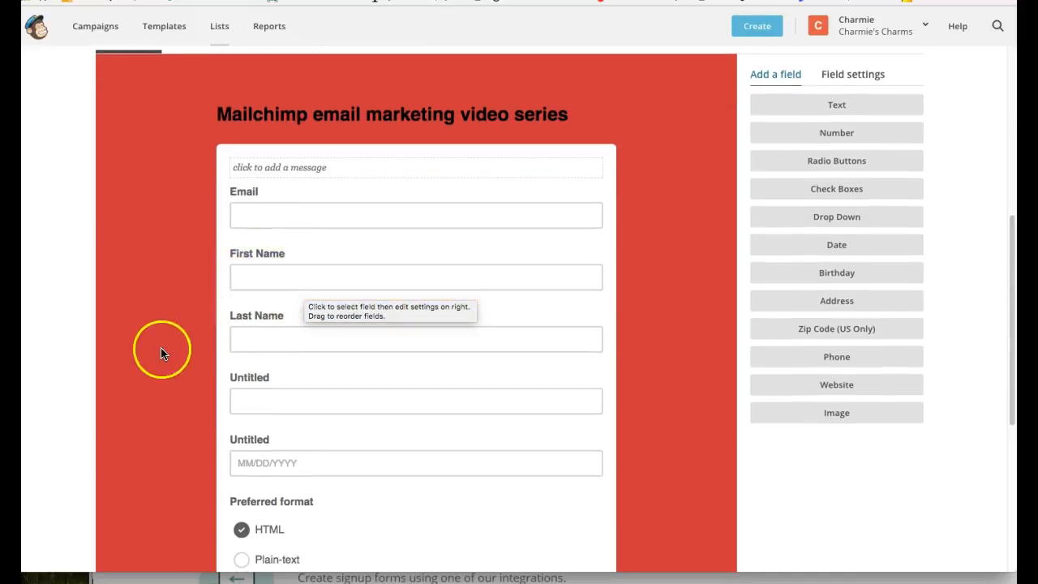
{"action": "scroll", "coordinate": [239, 364], "scroll_direction": "down", "scroll_amount": 2}
{"action": "scroll", "coordinate": [317, 494], "scroll_direction": "up", "scroll_amount": 4}
{"action": "scroll", "coordinate": [307, 470], "scroll_direction": "down", "scroll_amount": 3}
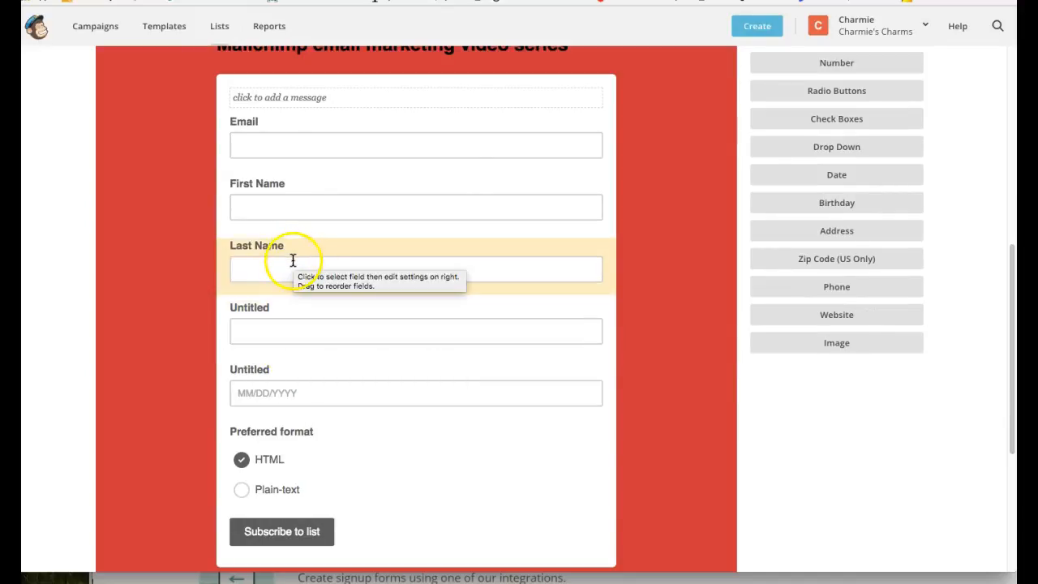
{"action": "scroll", "coordinate": [295, 269], "scroll_direction": "up", "scroll_amount": 5}
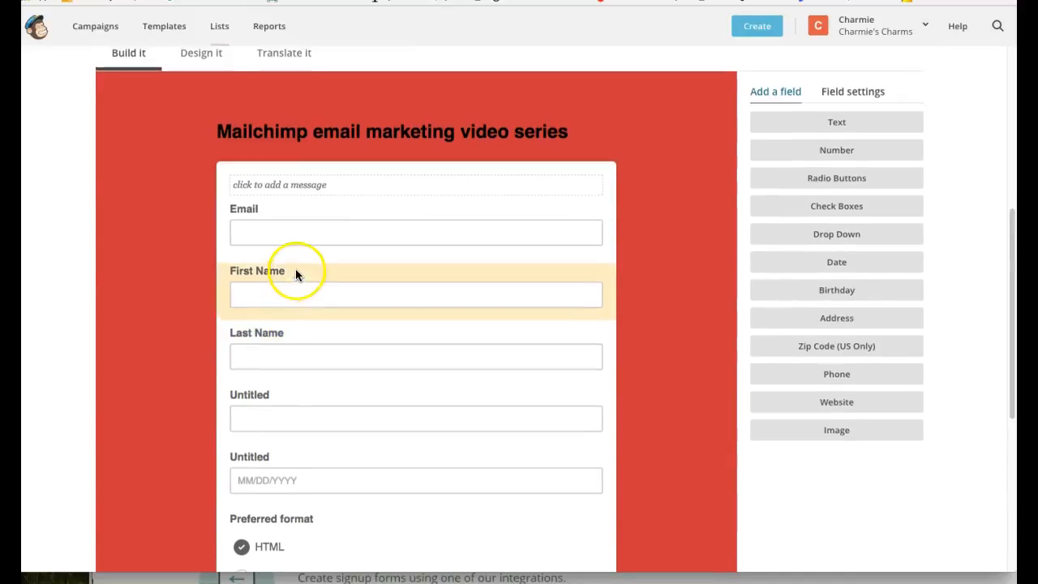
{"action": "scroll", "coordinate": [633, 277], "scroll_direction": "down", "scroll_amount": 5}
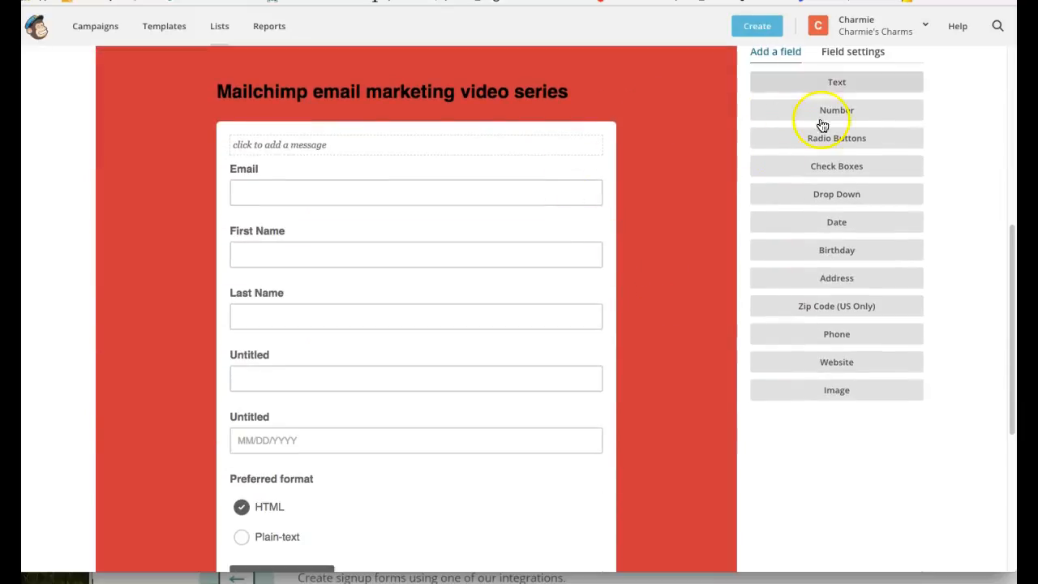
{"action": "scroll", "coordinate": [833, 174], "scroll_direction": "up", "scroll_amount": 3}
{"action": "scroll", "coordinate": [555, 329], "scroll_direction": "down", "scroll_amount": 1}
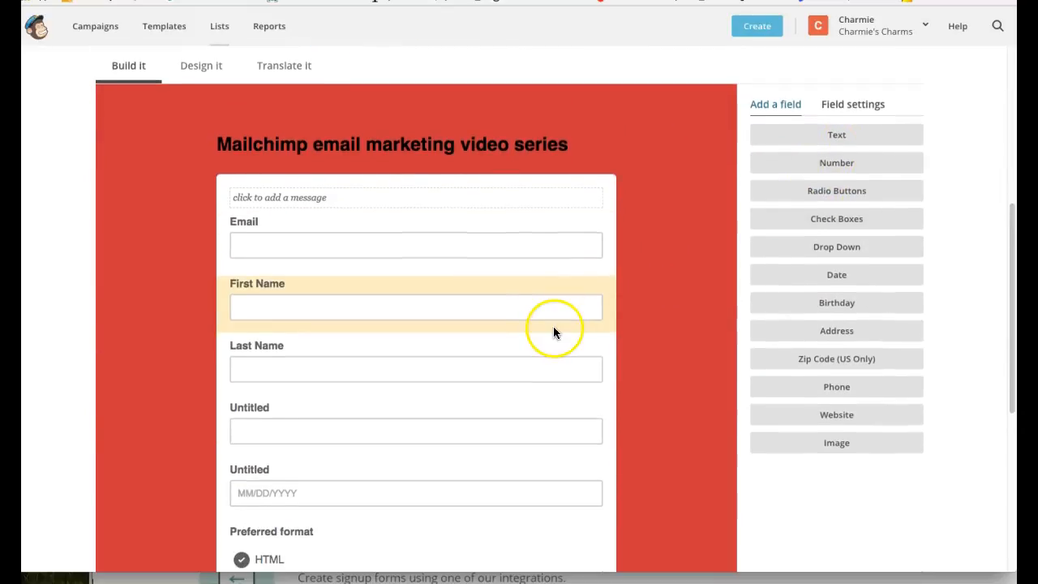
{"action": "scroll", "coordinate": [567, 329], "scroll_direction": "down", "scroll_amount": 1}
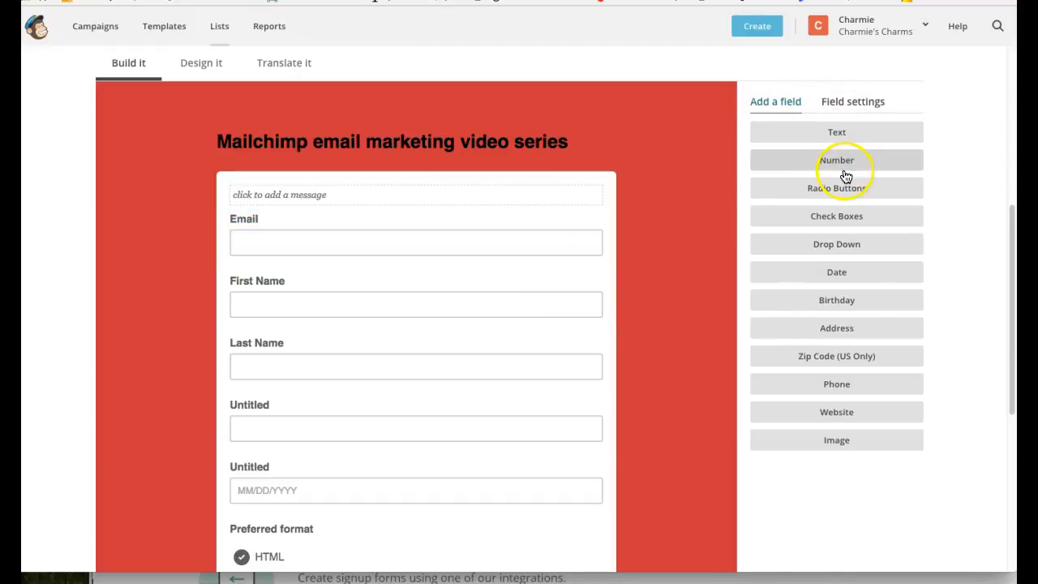
Change the label of the signup form's Email field to "Primary Email" and save the field
{"action": "left_click", "coordinate": [856, 105]}
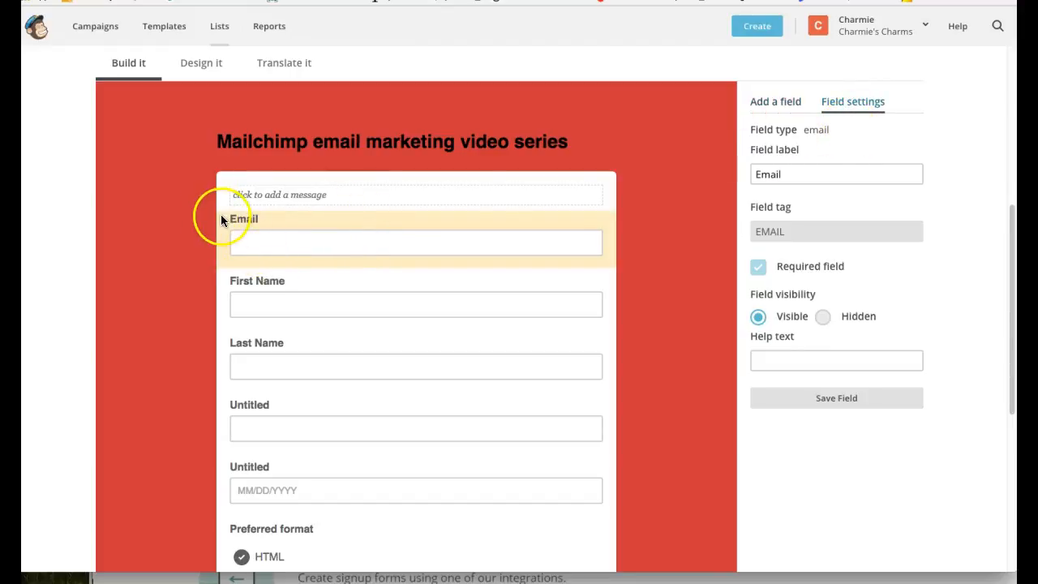
{"action": "left_click", "coordinate": [779, 174]}
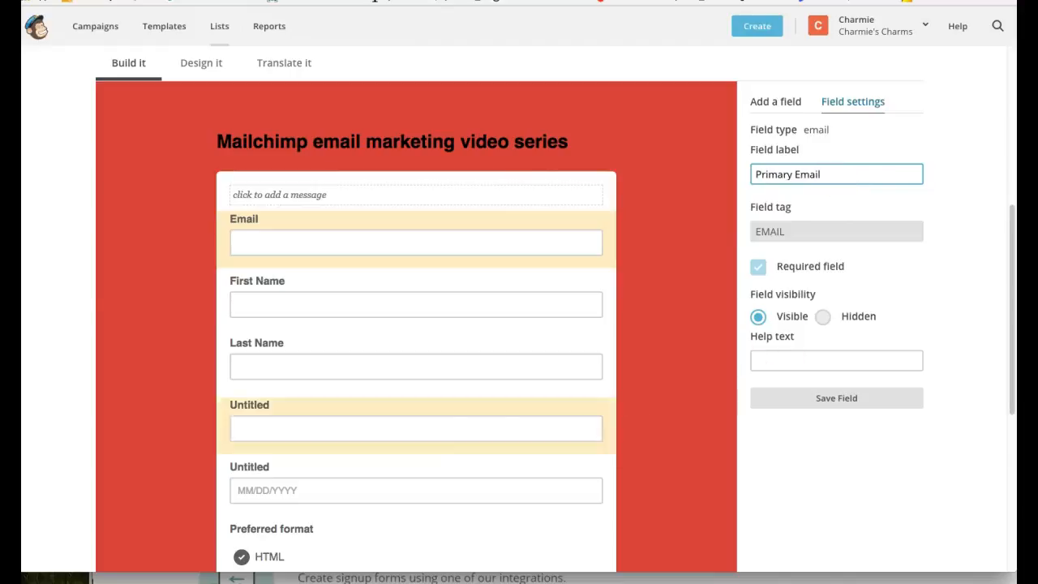
{"action": "left_click", "coordinate": [821, 398]}
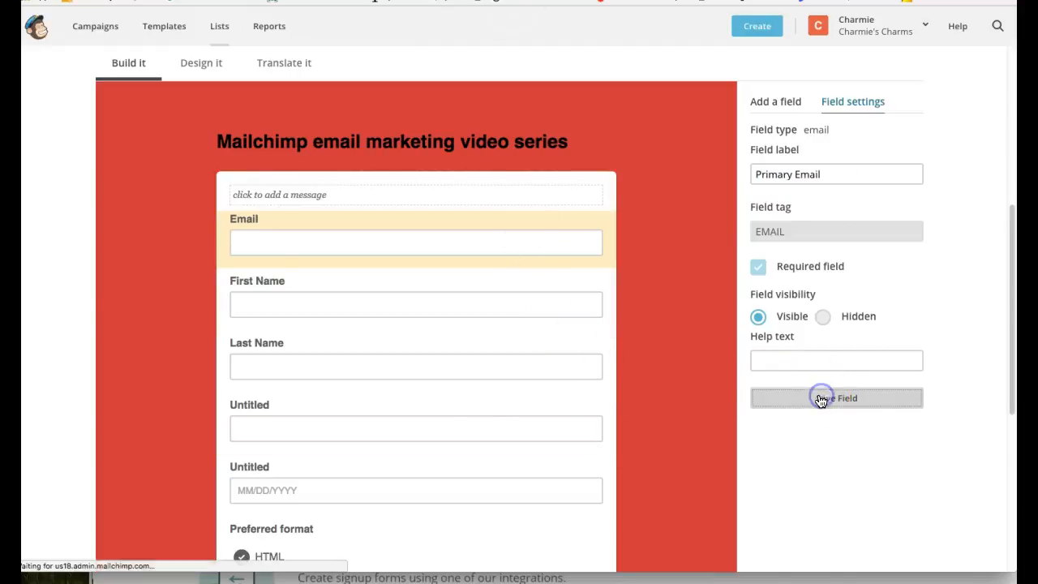
{"action": "left_click", "coordinate": [244, 235]}
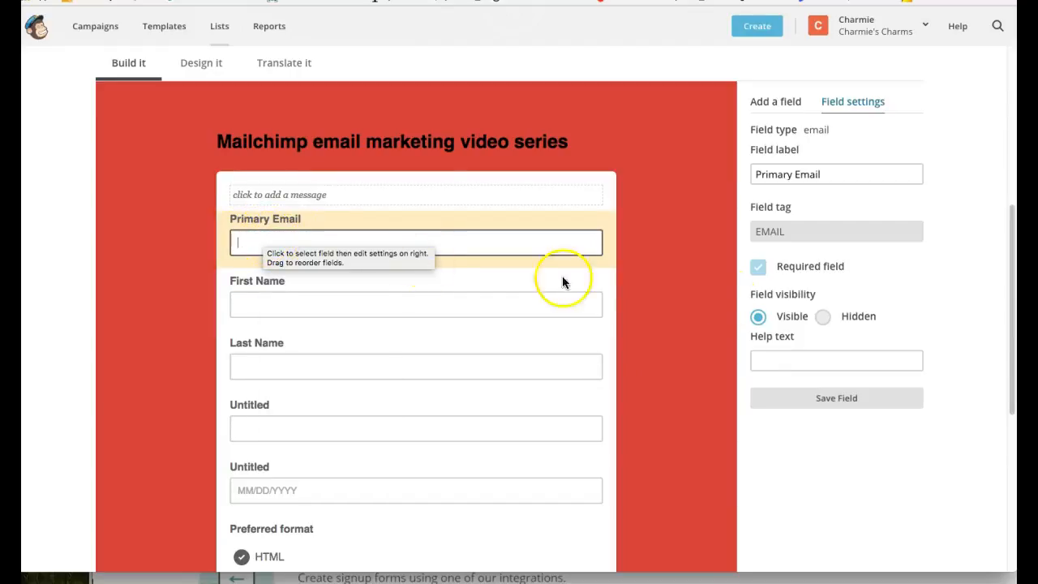
Add a Date field to the signup form and check its place among the other fields
{"action": "left_click", "coordinate": [776, 102]}
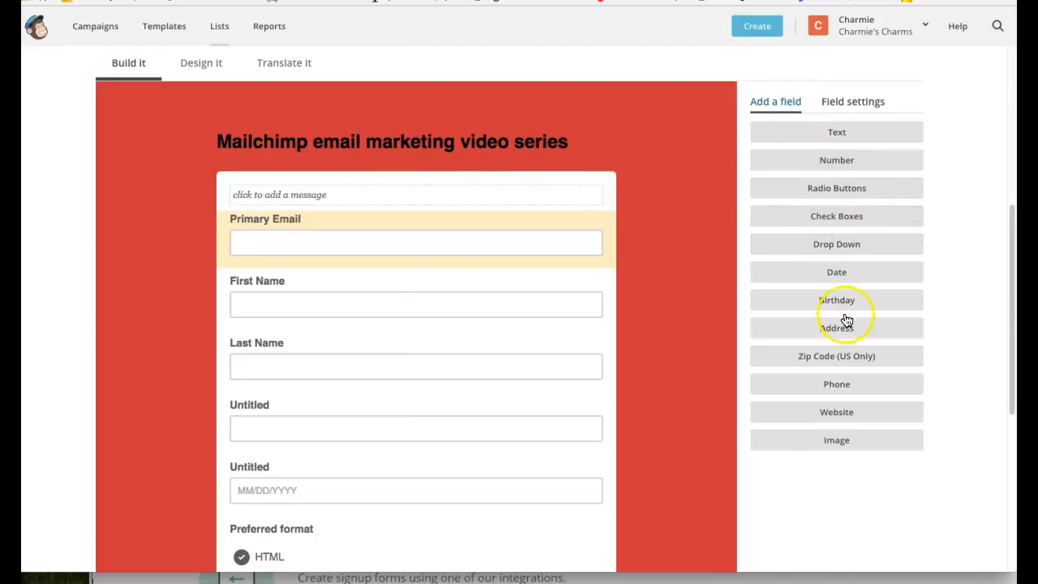
{"action": "left_click", "coordinate": [846, 275]}
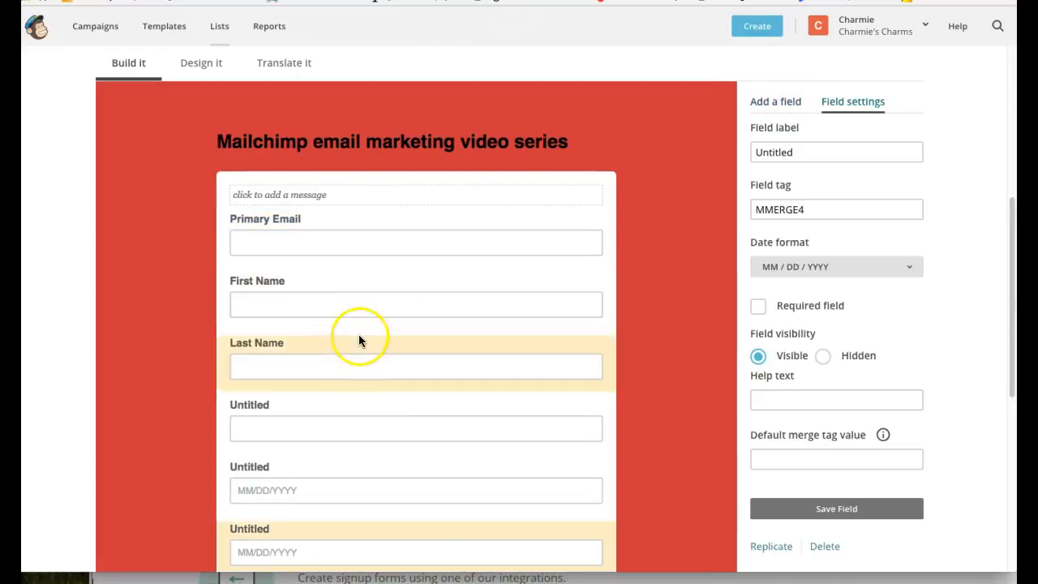
{"action": "scroll", "coordinate": [359, 336], "scroll_direction": "down", "scroll_amount": 4}
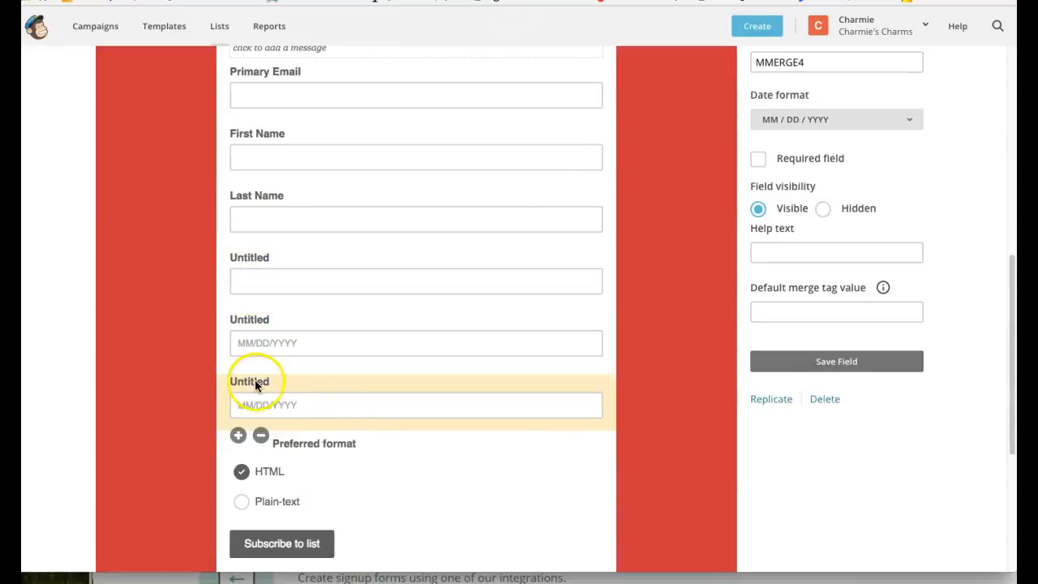
{"action": "scroll", "coordinate": [267, 415], "scroll_direction": "down", "scroll_amount": 1}
{"action": "scroll", "coordinate": [269, 391], "scroll_direction": "up", "scroll_amount": 2}
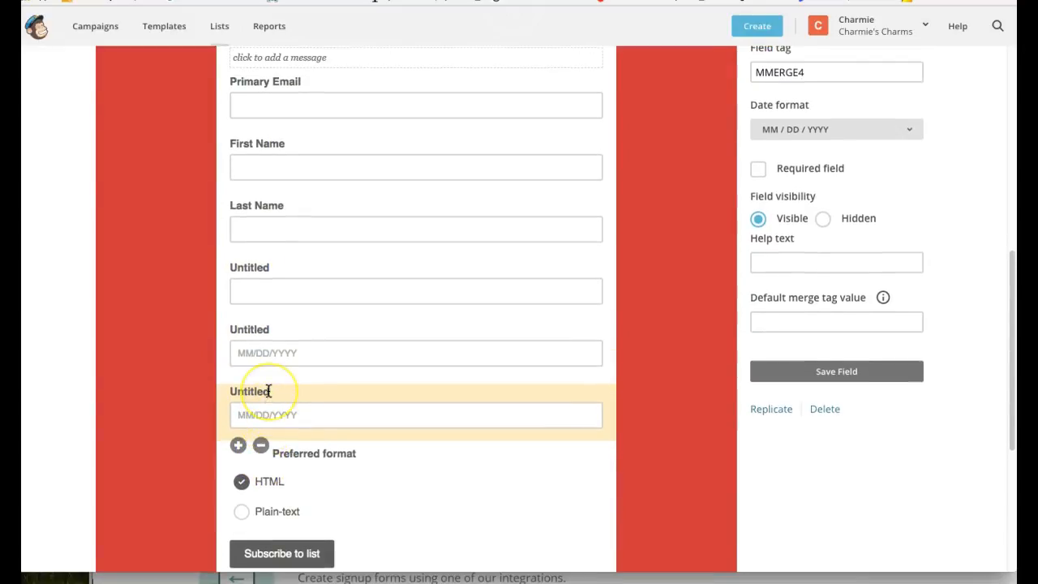
{"action": "scroll", "coordinate": [269, 384], "scroll_direction": "up", "scroll_amount": 4}
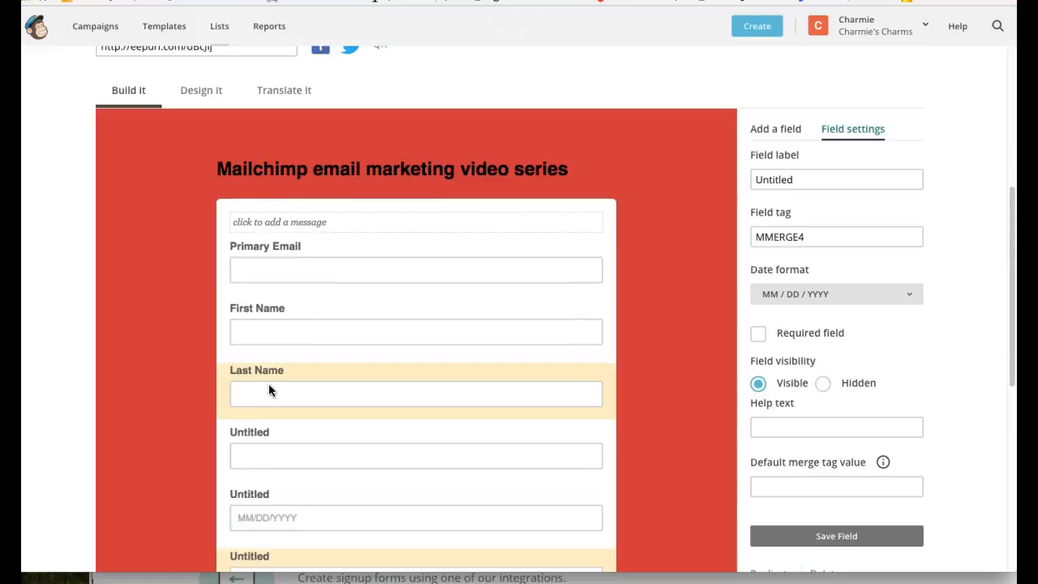
{"action": "scroll", "coordinate": [271, 385], "scroll_direction": "down", "scroll_amount": 1}
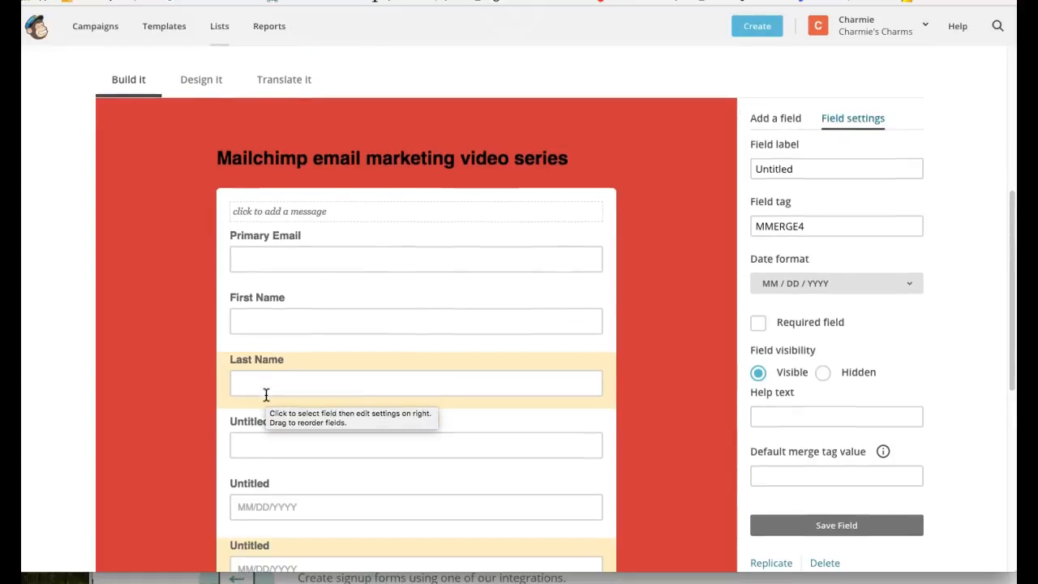
Review the field types that can be added to the signup form and the fields it already contains
{"action": "left_click", "coordinate": [772, 115]}
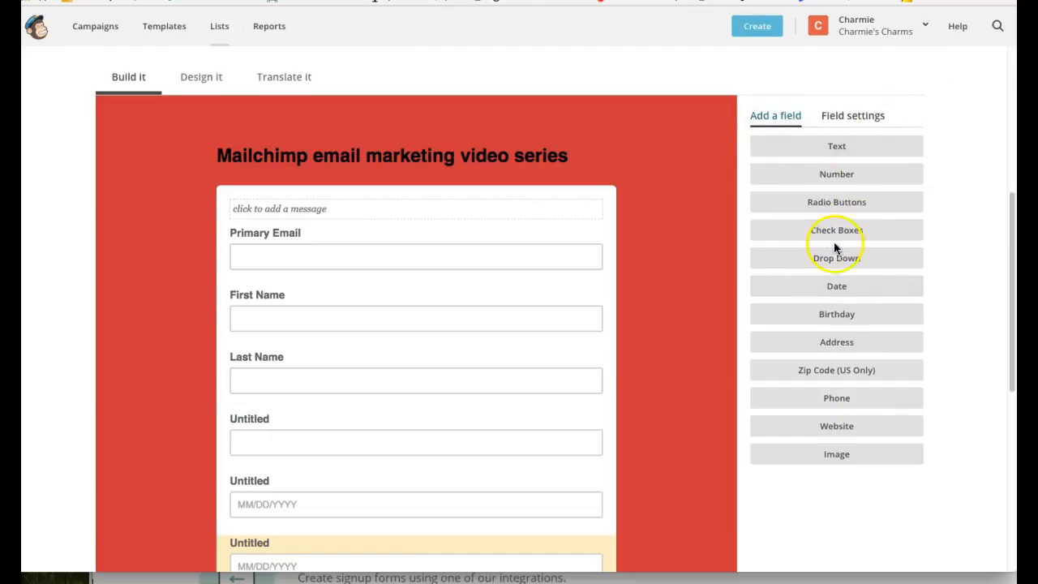
{"action": "scroll", "coordinate": [835, 246], "scroll_direction": "down", "scroll_amount": 6}
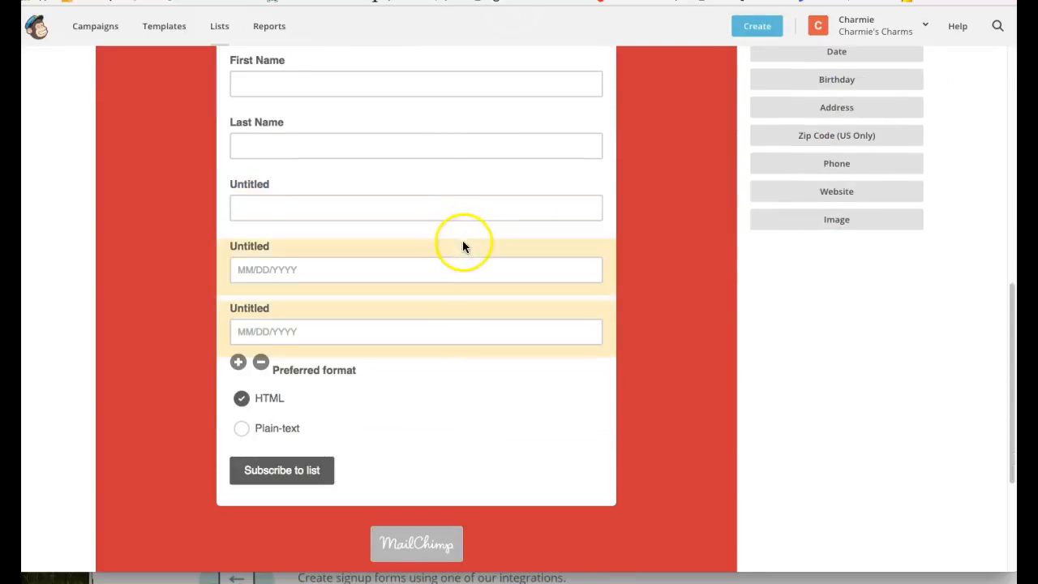
{"action": "scroll", "coordinate": [462, 240], "scroll_direction": "up", "scroll_amount": 7}
{"action": "scroll", "coordinate": [848, 223], "scroll_direction": "down", "scroll_amount": 2}
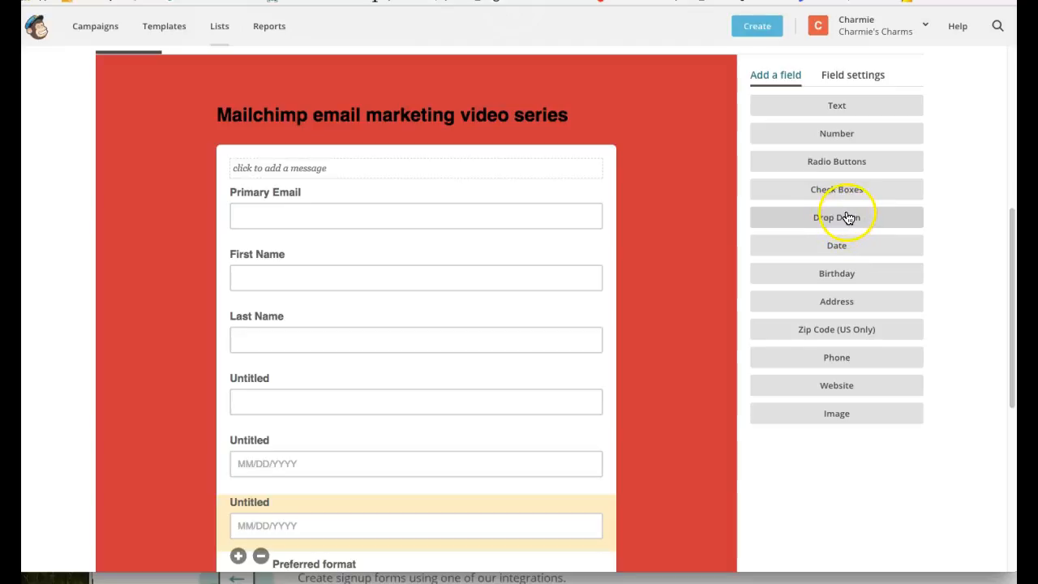
{"action": "scroll", "coordinate": [844, 225], "scroll_direction": "up", "scroll_amount": 1}
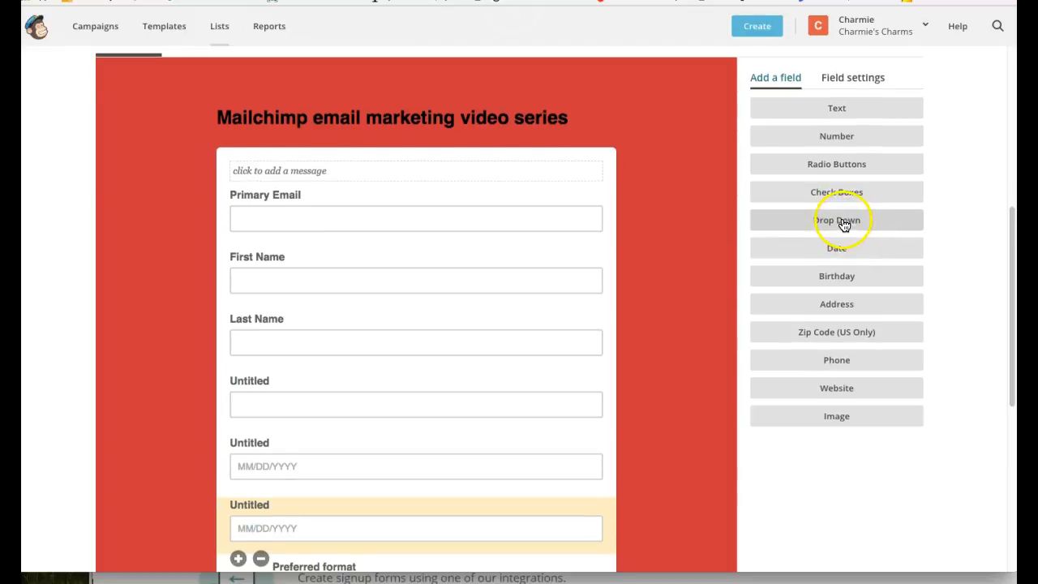
{"action": "scroll", "coordinate": [884, 235], "scroll_direction": "up", "scroll_amount": 5}
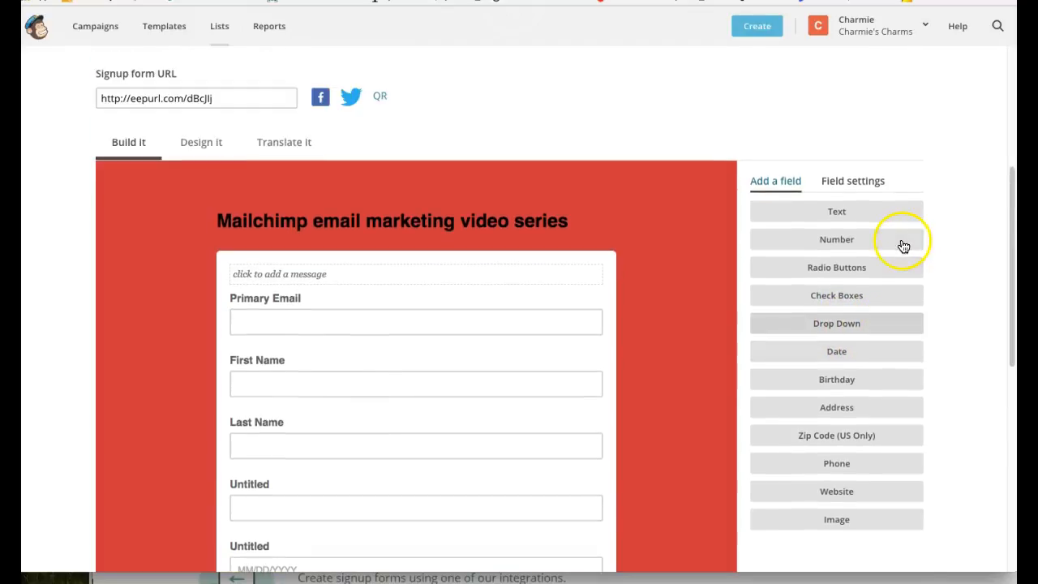
{"action": "scroll", "coordinate": [890, 244], "scroll_direction": "down", "scroll_amount": 6}
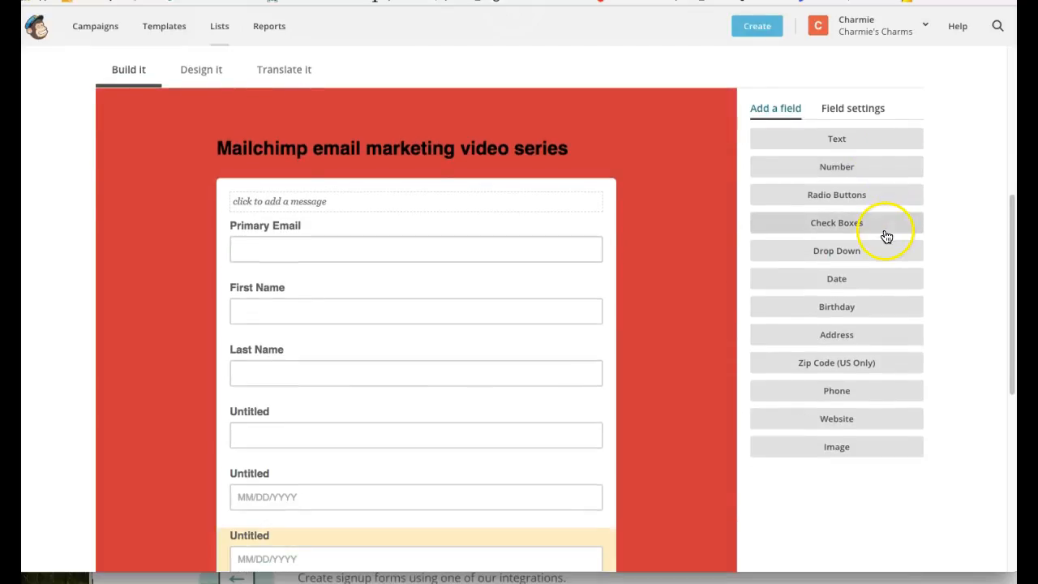
{"action": "scroll", "coordinate": [880, 236], "scroll_direction": "up", "scroll_amount": 10}
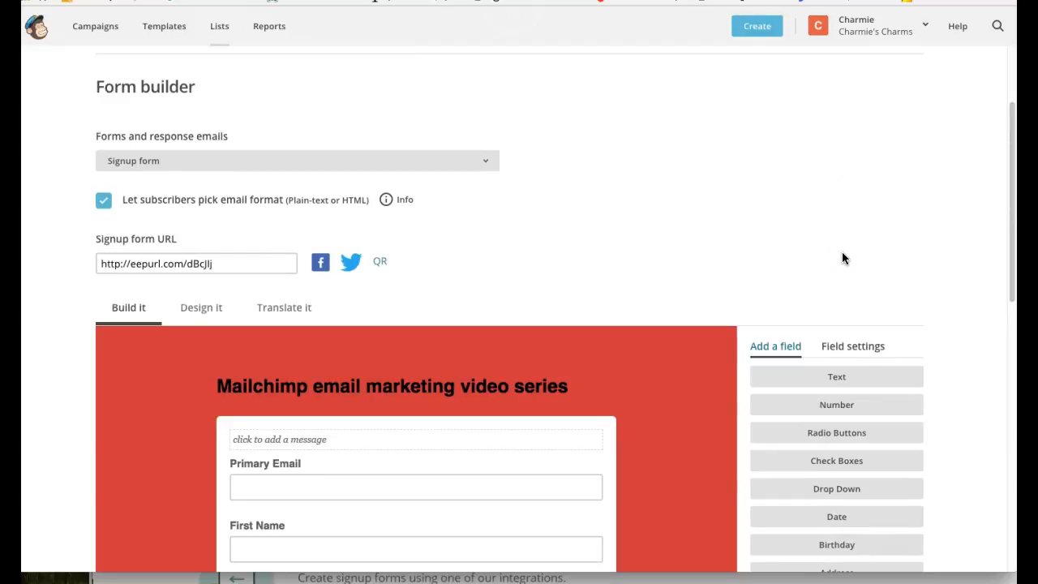
{"action": "scroll", "coordinate": [839, 254], "scroll_direction": "down", "scroll_amount": 6}
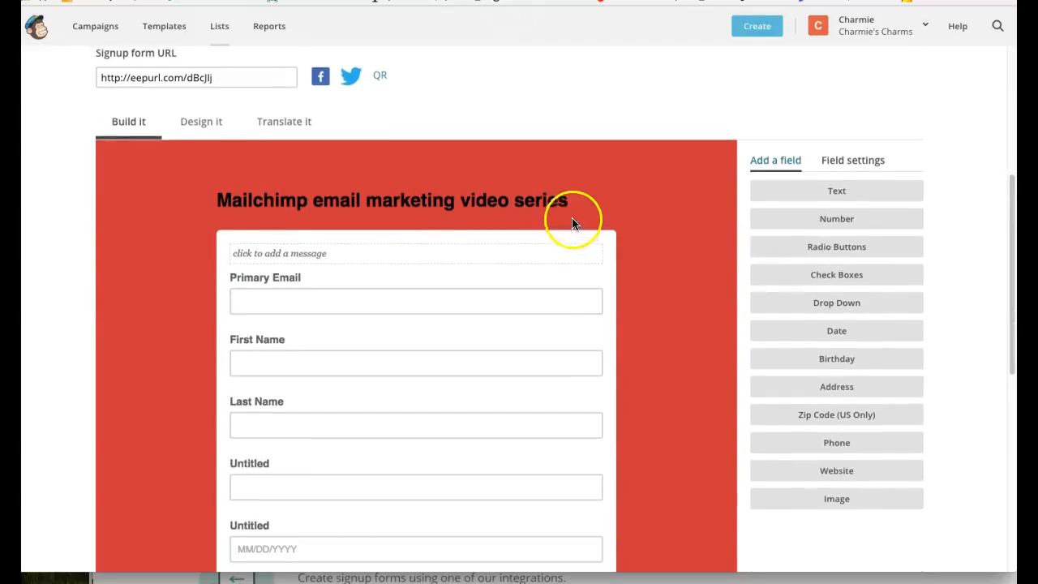
{"action": "scroll", "coordinate": [571, 218], "scroll_direction": "down", "scroll_amount": 5}
{"action": "scroll", "coordinate": [191, 154], "scroll_direction": "up", "scroll_amount": 7}
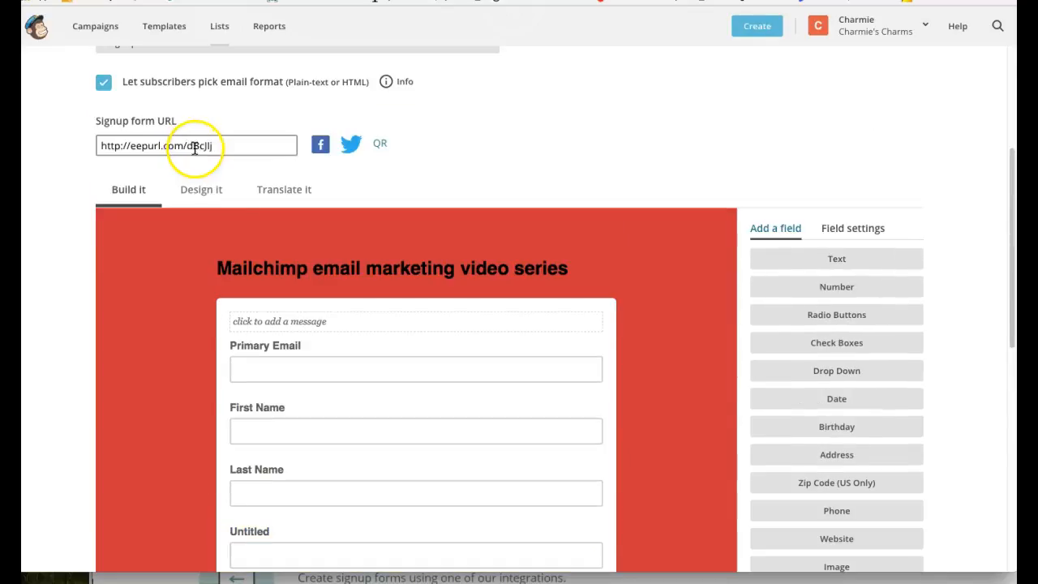
Change the signup form's page background color to purple #792382 in the design settings
{"action": "left_click", "coordinate": [212, 194]}
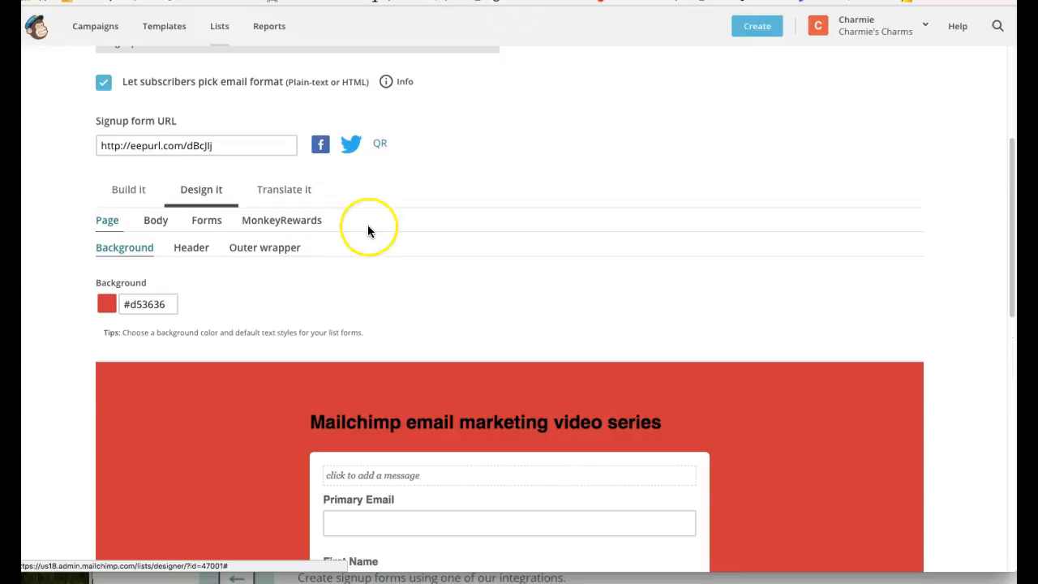
{"action": "scroll", "coordinate": [372, 231], "scroll_direction": "down", "scroll_amount": 1}
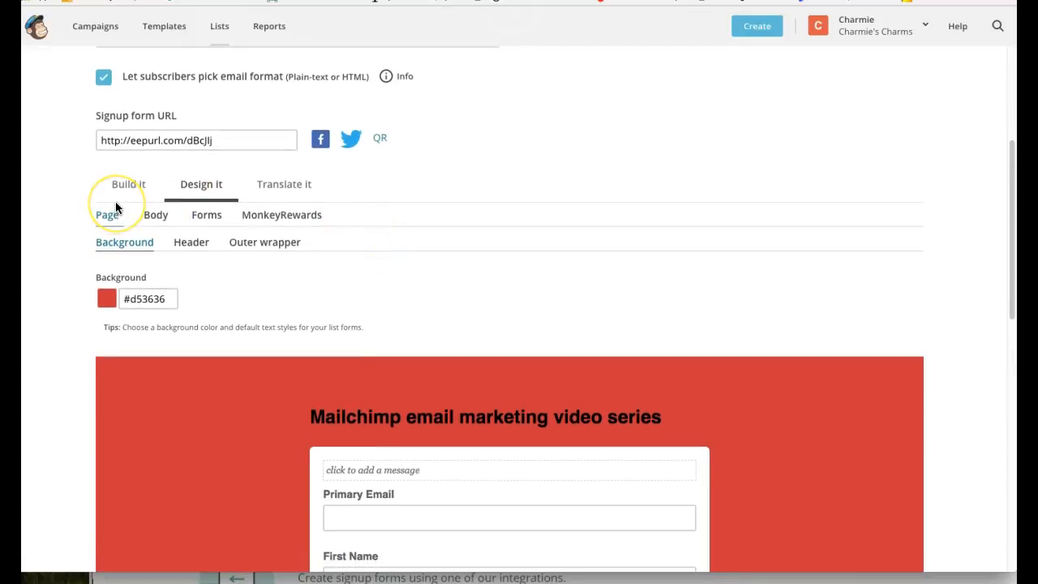
{"action": "scroll", "coordinate": [198, 409], "scroll_direction": "down", "scroll_amount": 2}
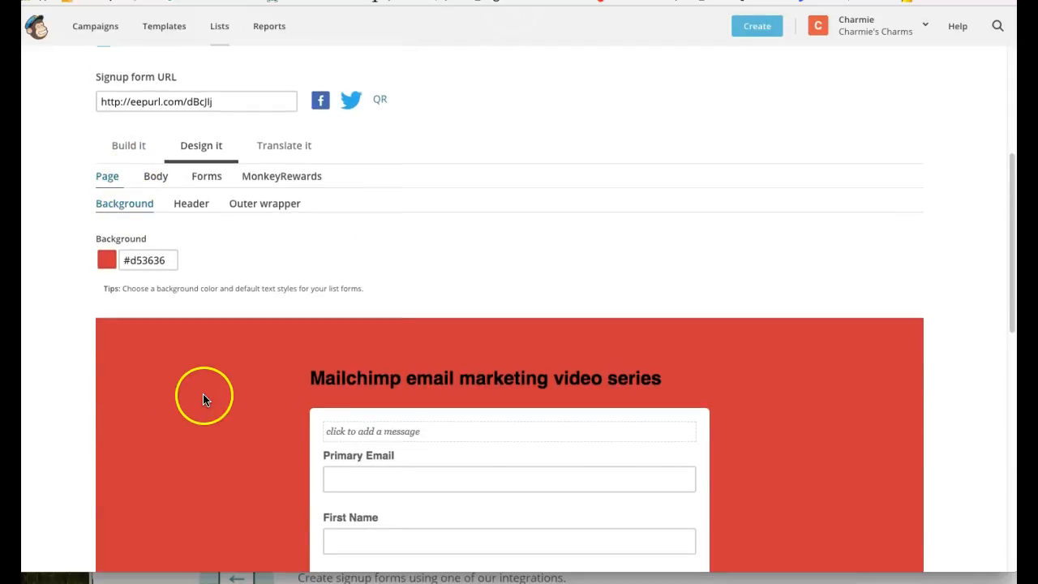
{"action": "scroll", "coordinate": [188, 370], "scroll_direction": "up", "scroll_amount": 2}
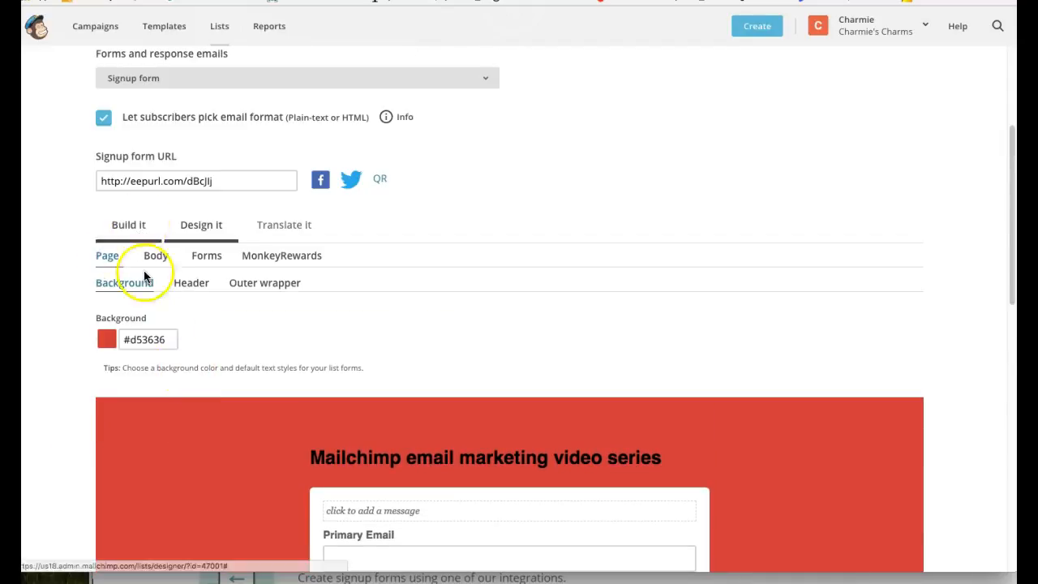
{"action": "scroll", "coordinate": [169, 347], "scroll_direction": "down", "scroll_amount": 5}
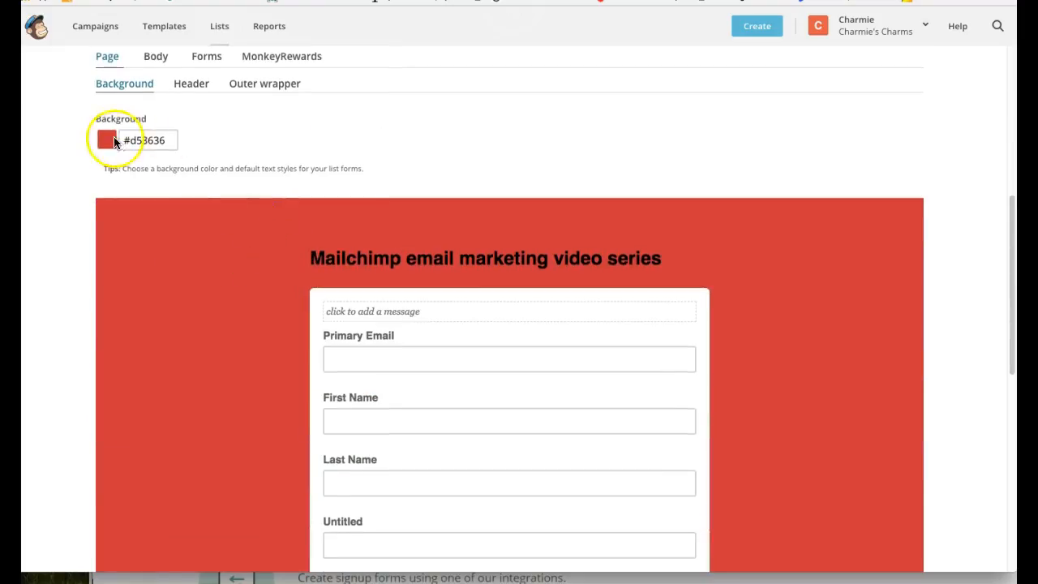
{"action": "left_click", "coordinate": [136, 142]}
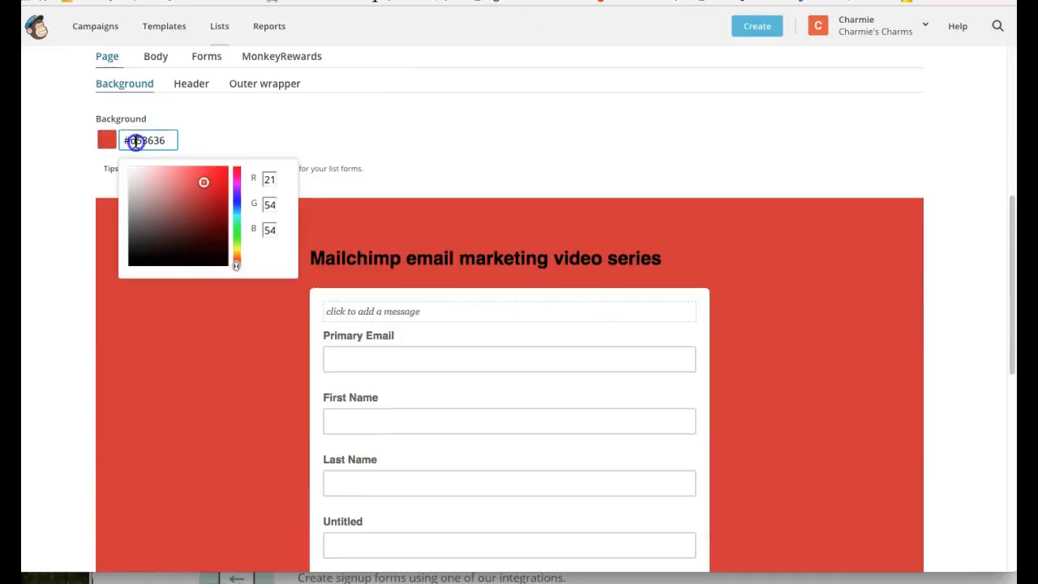
{"action": "left_click", "coordinate": [202, 216]}
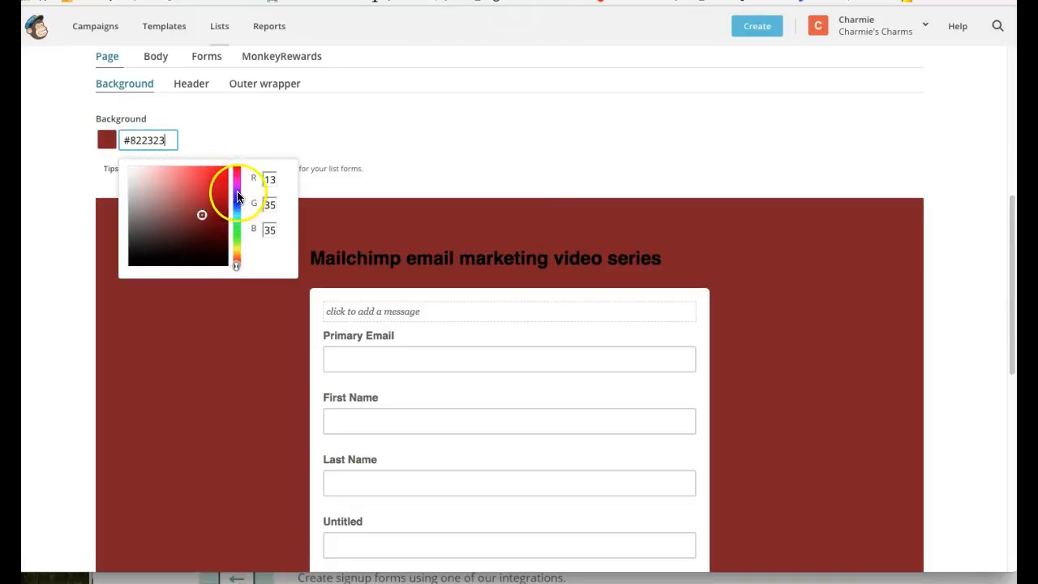
{"action": "left_click", "coordinate": [236, 185]}
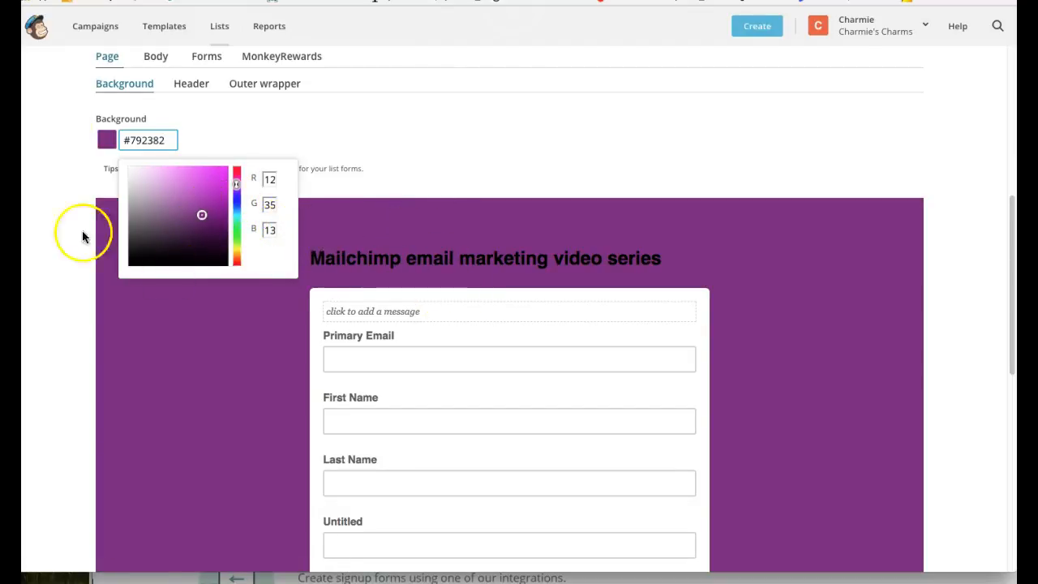
{"action": "scroll", "coordinate": [423, 133], "scroll_direction": "up", "scroll_amount": 1}
{"action": "scroll", "coordinate": [423, 138], "scroll_direction": "down", "scroll_amount": 2}
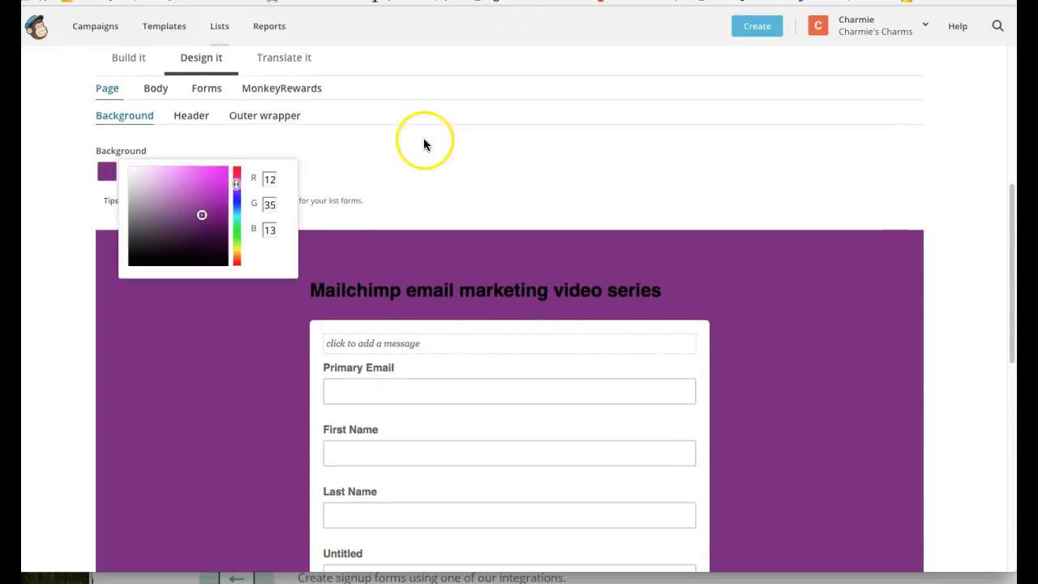
{"action": "scroll", "coordinate": [317, 134], "scroll_direction": "up", "scroll_amount": 3}
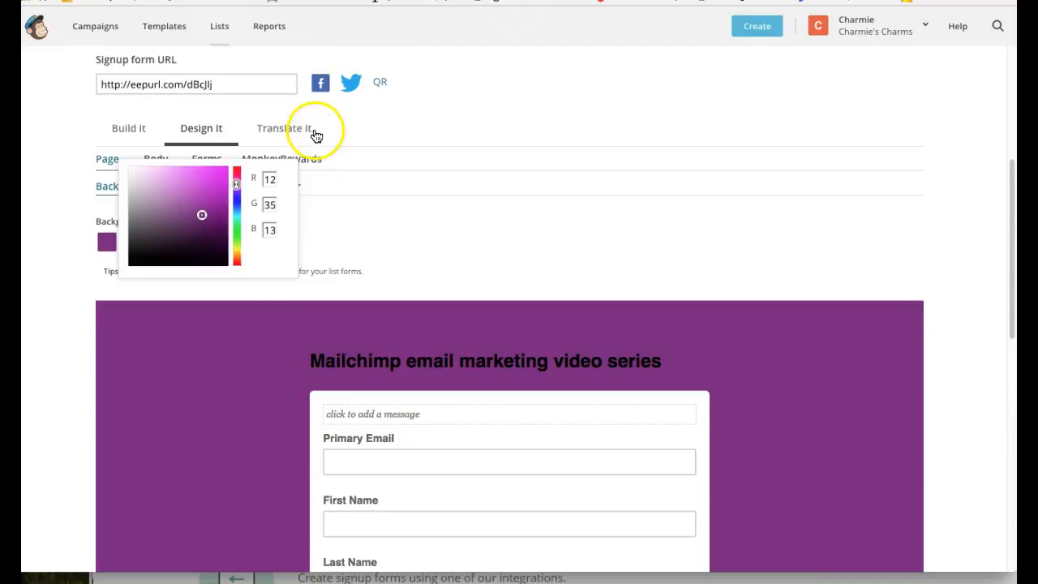
{"action": "left_click", "coordinate": [297, 237]}
Set the font family of the form body's default text to Tahoma and check the form preview
{"action": "left_click", "coordinate": [207, 160]}
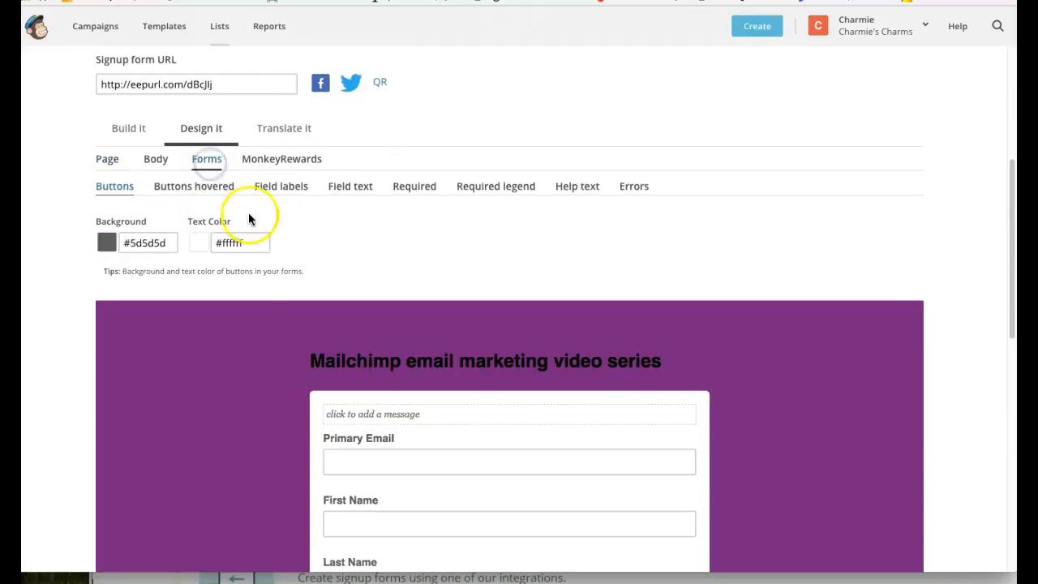
{"action": "left_click", "coordinate": [152, 165]}
{"action": "left_click", "coordinate": [195, 186]}
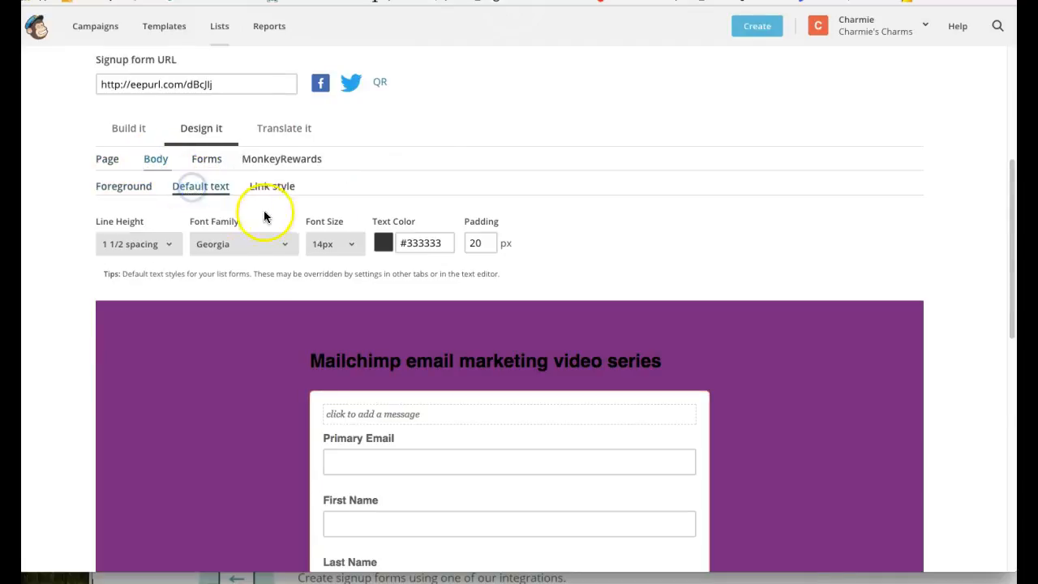
{"action": "left_click", "coordinate": [216, 254]}
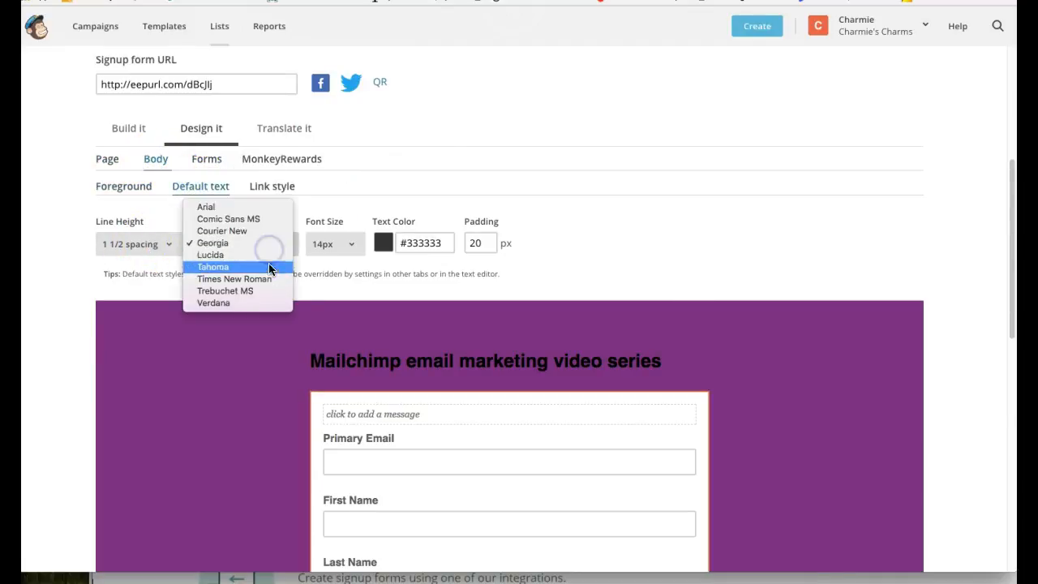
{"action": "left_click", "coordinate": [222, 266]}
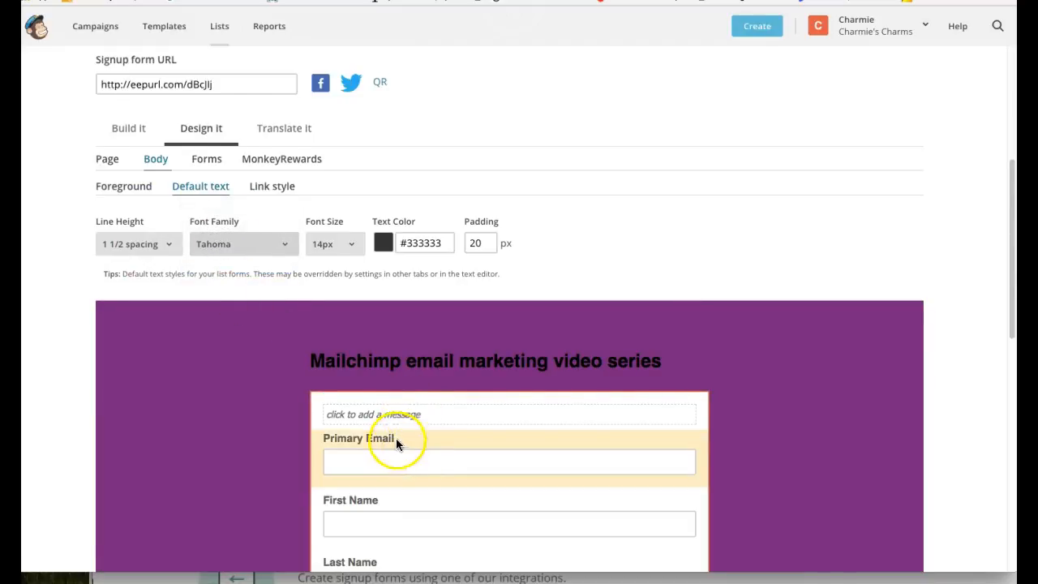
{"action": "scroll", "coordinate": [396, 430], "scroll_direction": "down", "scroll_amount": 1}
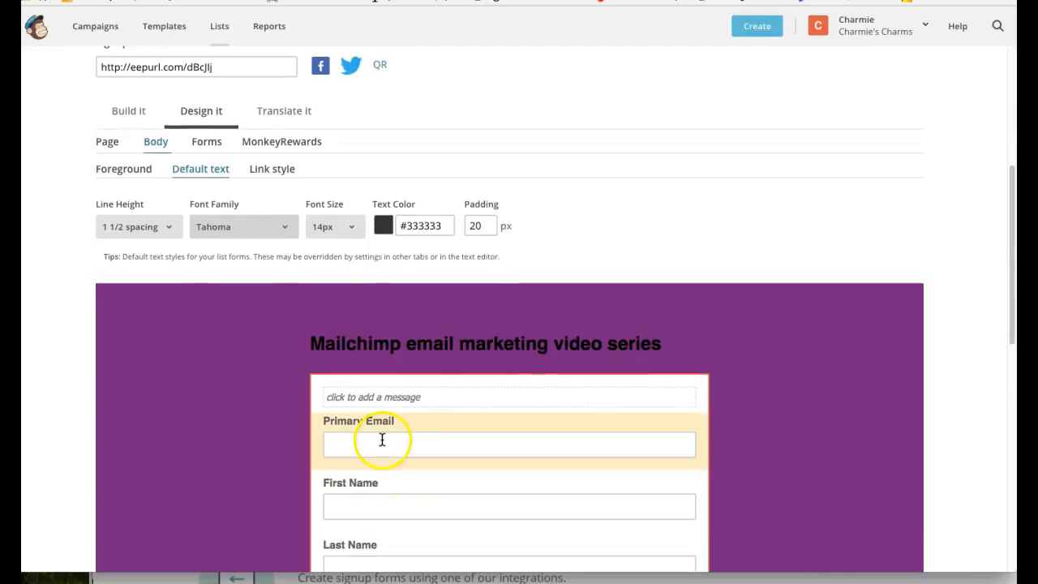
{"action": "scroll", "coordinate": [382, 441], "scroll_direction": "down", "scroll_amount": 3}
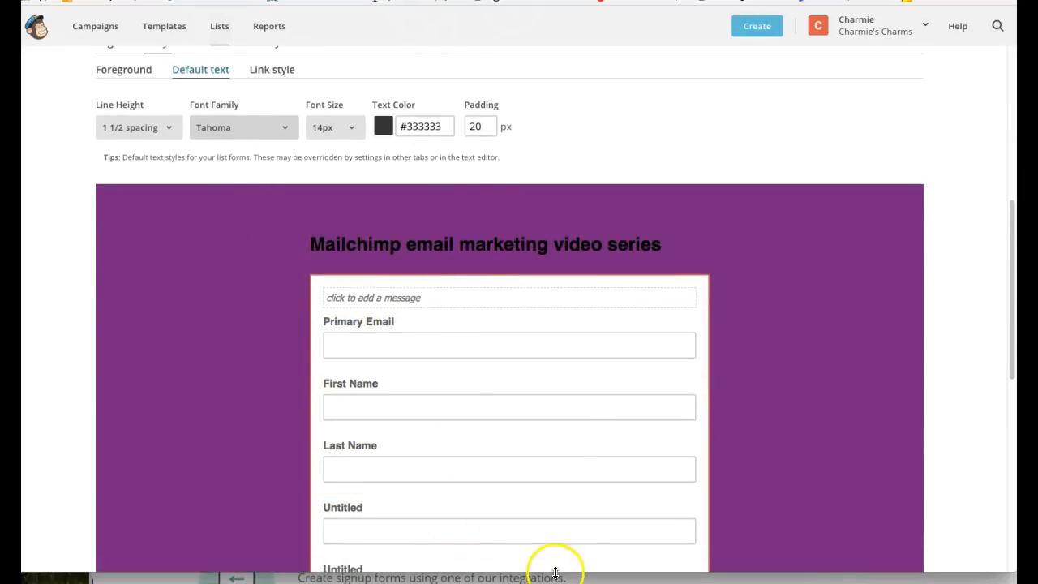
{"action": "scroll", "coordinate": [575, 459], "scroll_direction": "up", "scroll_amount": 2}
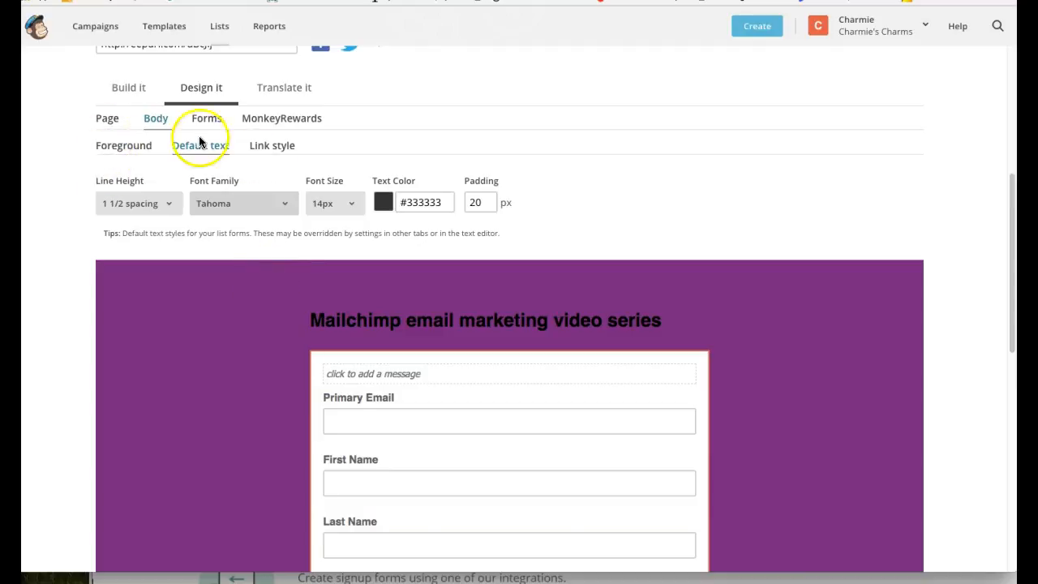
Open the text color choices for the form body's link style
{"action": "left_click", "coordinate": [266, 151]}
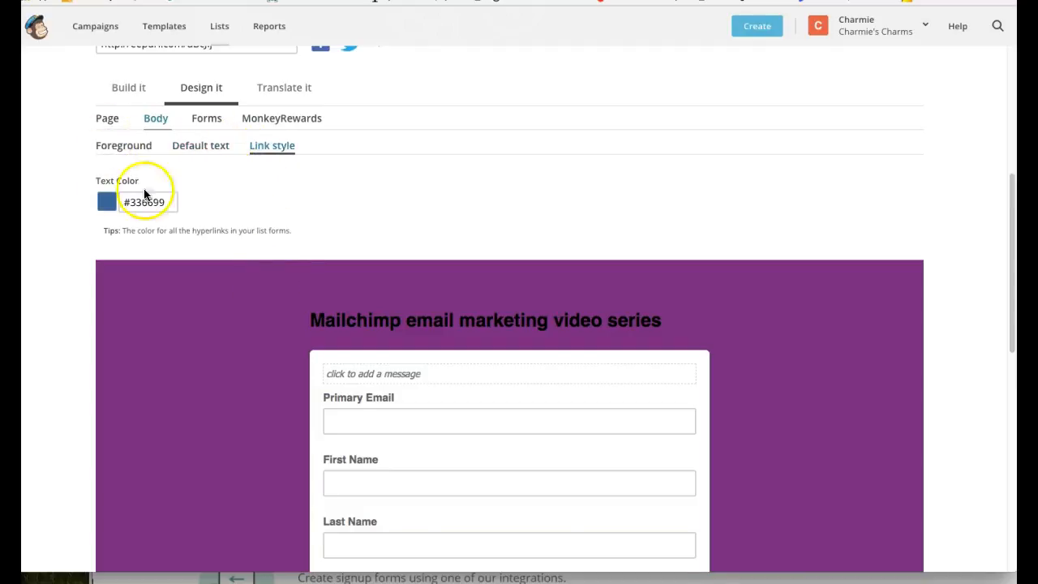
{"action": "left_click", "coordinate": [108, 204]}
{"action": "left_click", "coordinate": [132, 210]}
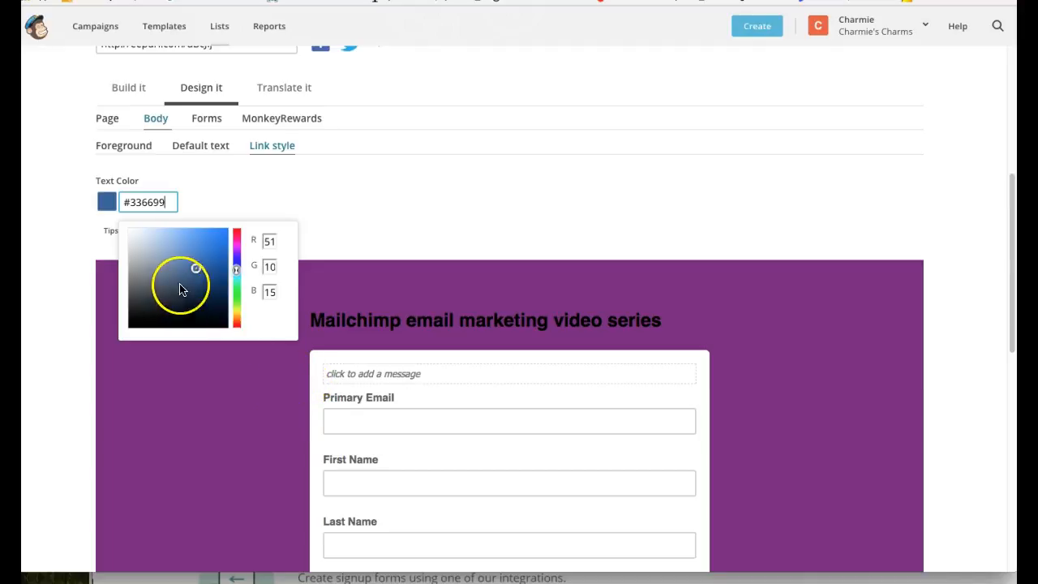
Examine the MonkeyRewards badge settings and the form preview beneath them
{"action": "left_click", "coordinate": [295, 118]}
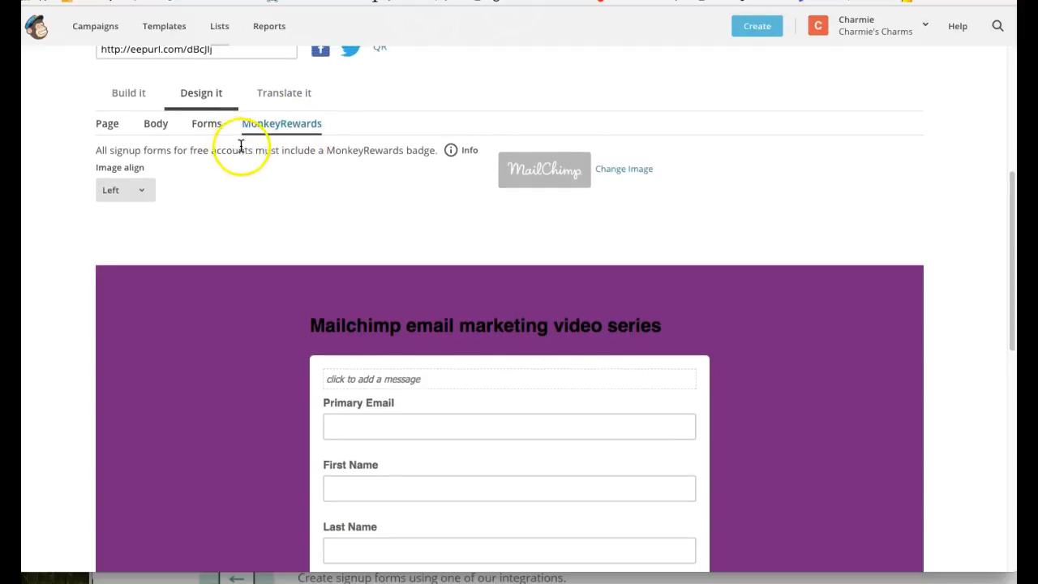
{"action": "scroll", "coordinate": [252, 174], "scroll_direction": "down", "scroll_amount": 1}
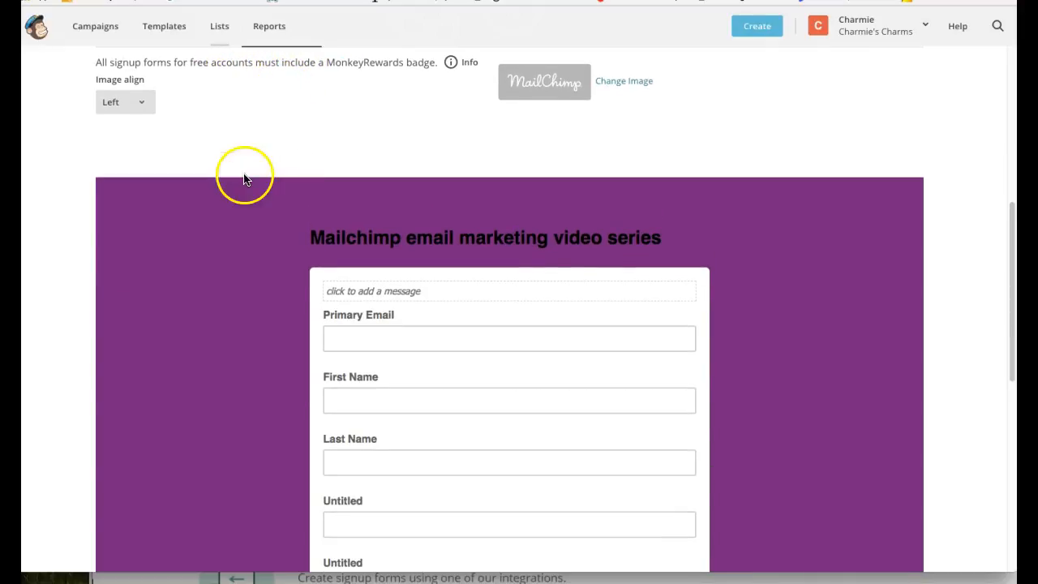
{"action": "scroll", "coordinate": [333, 174], "scroll_direction": "down", "scroll_amount": 1}
Look over the form's translation settings, including auto-translate, default language, text direction and the phrase table
{"action": "scroll", "coordinate": [328, 175], "scroll_direction": "up", "scroll_amount": 6}
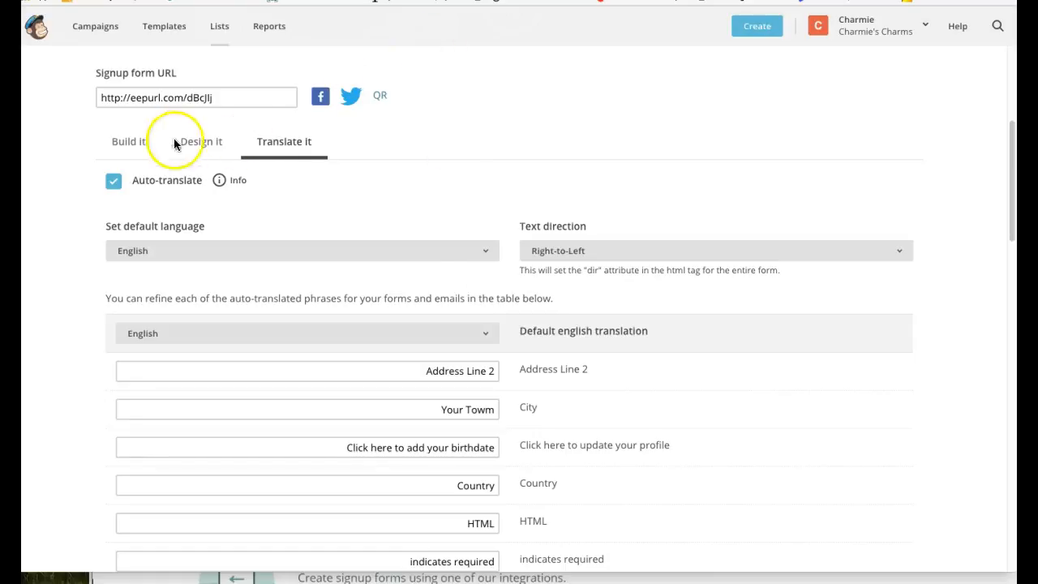
{"action": "scroll", "coordinate": [243, 167], "scroll_direction": "up", "scroll_amount": 1}
{"action": "scroll", "coordinate": [308, 176], "scroll_direction": "up", "scroll_amount": 3}
{"action": "scroll", "coordinate": [316, 182], "scroll_direction": "down", "scroll_amount": 1}
{"action": "scroll", "coordinate": [343, 256], "scroll_direction": "down", "scroll_amount": 1}
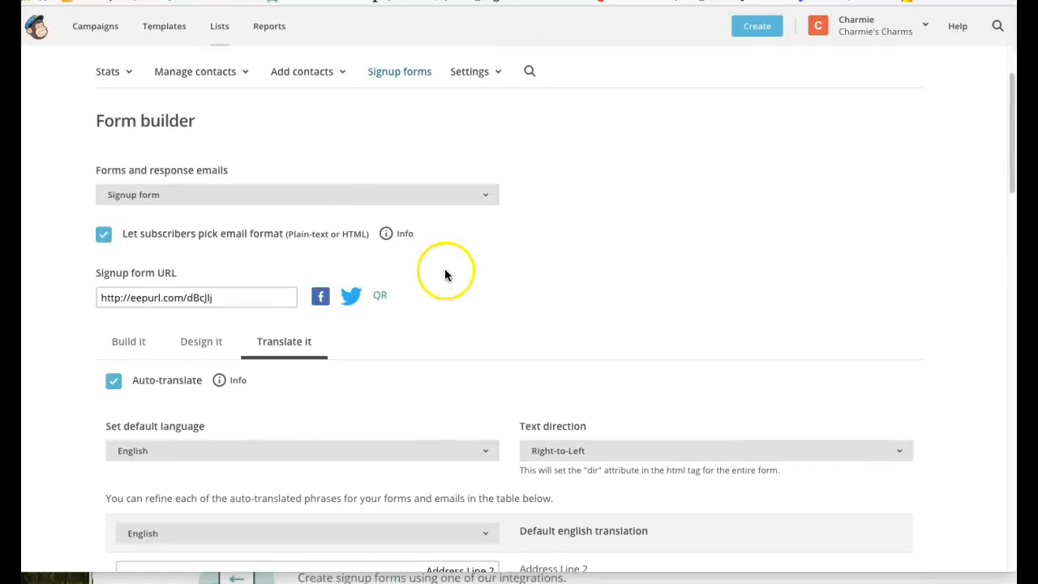
{"action": "scroll", "coordinate": [487, 288], "scroll_direction": "down", "scroll_amount": 5}
{"action": "scroll", "coordinate": [515, 294], "scroll_direction": "up", "scroll_amount": 5}
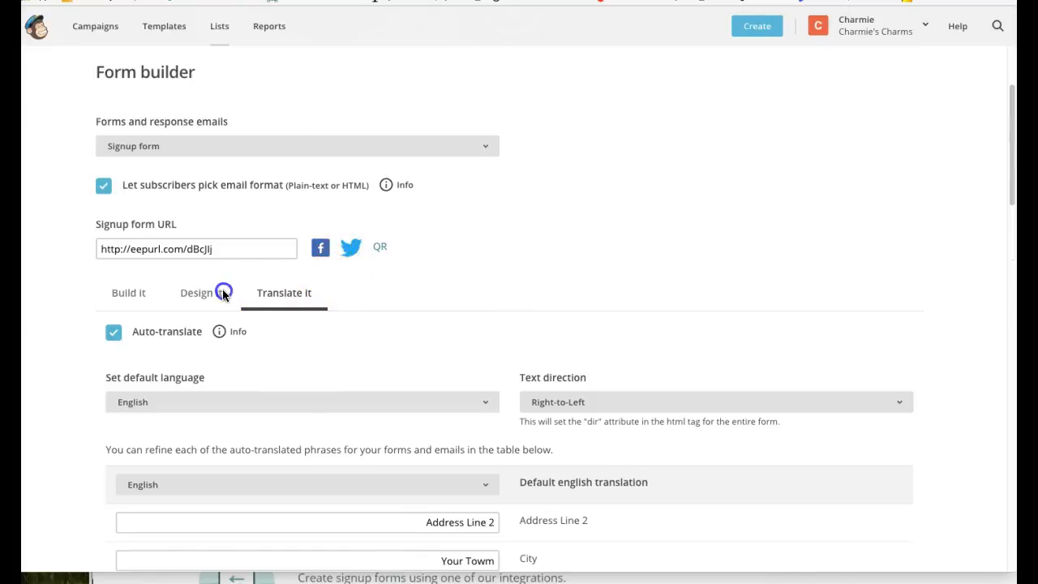
Return to the form's design settings and check the text alignment in the signup form preview
{"action": "left_click", "coordinate": [131, 297]}
{"action": "left_click", "coordinate": [212, 294]}
{"action": "scroll", "coordinate": [260, 296], "scroll_direction": "down", "scroll_amount": 2}
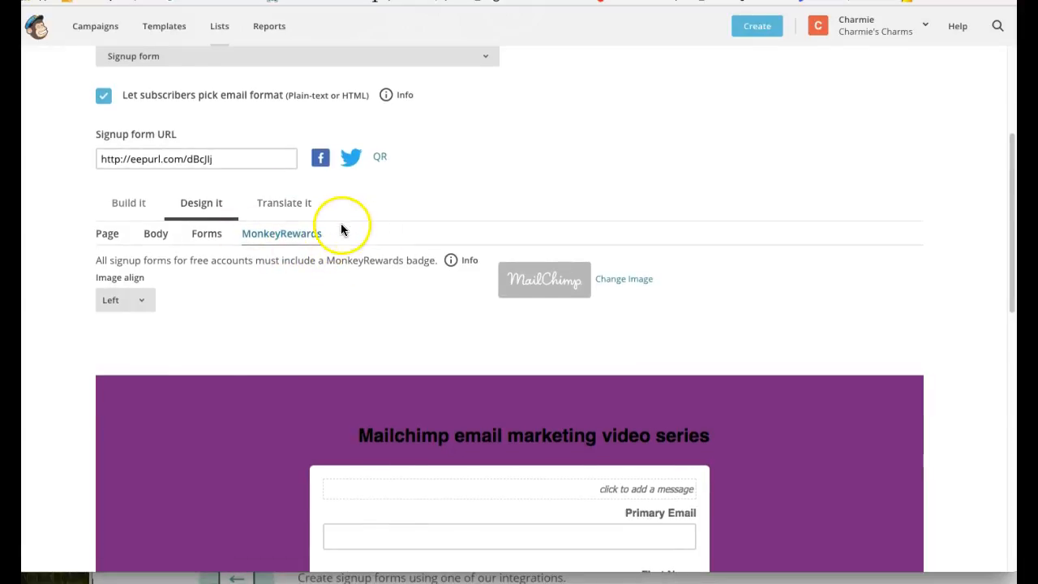
{"action": "scroll", "coordinate": [410, 223], "scroll_direction": "down", "scroll_amount": 2}
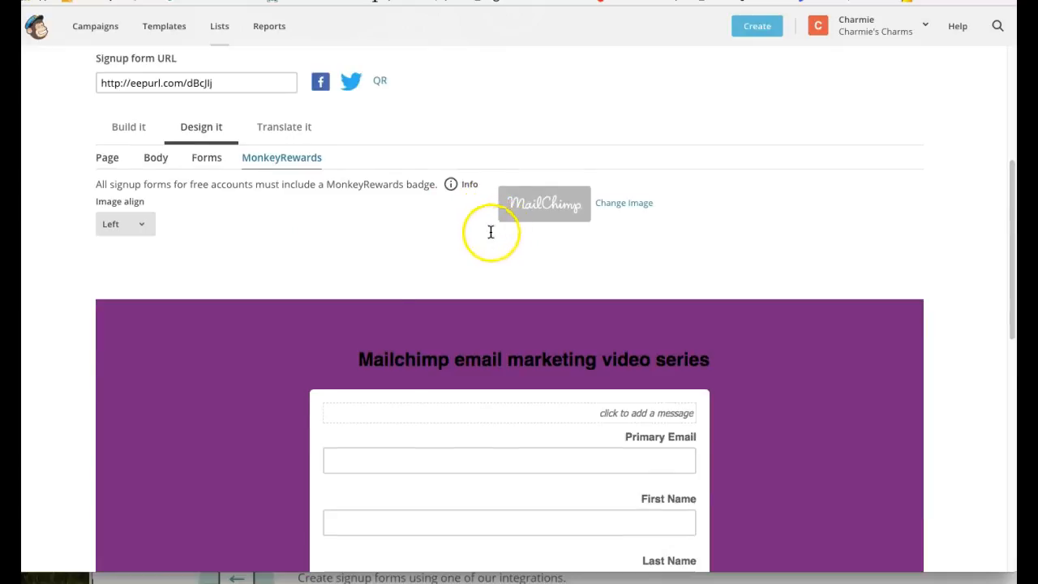
{"action": "scroll", "coordinate": [491, 231], "scroll_direction": "down", "scroll_amount": 2}
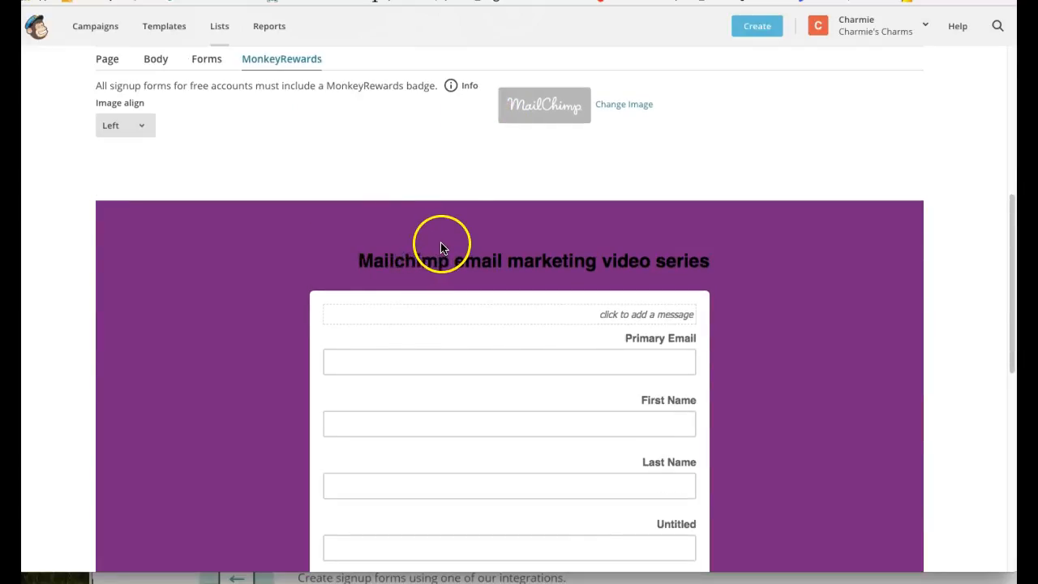
{"action": "scroll", "coordinate": [440, 247], "scroll_direction": "up", "scroll_amount": 3}
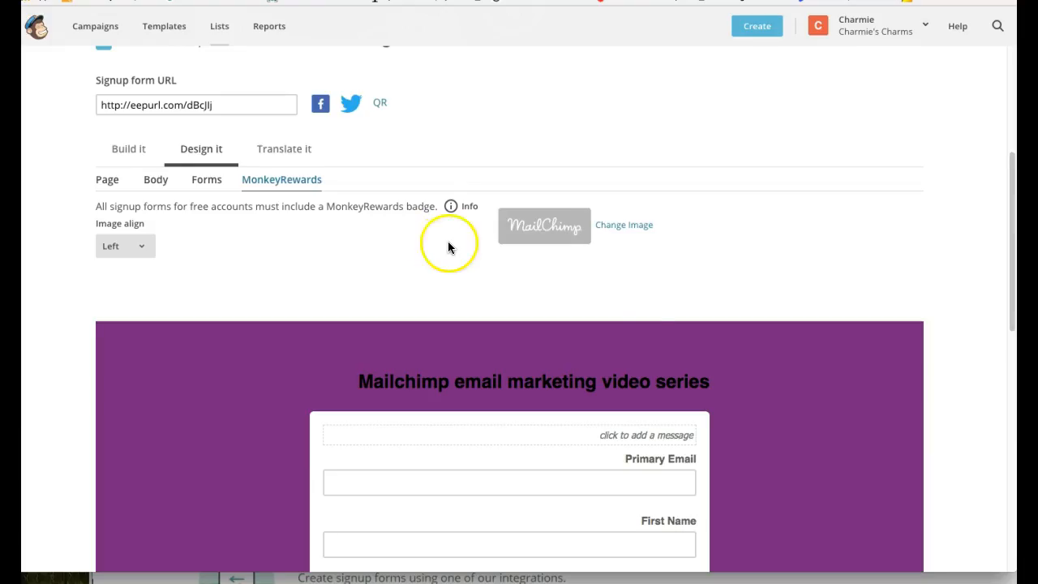
{"action": "scroll", "coordinate": [462, 245], "scroll_direction": "down", "scroll_amount": 1}
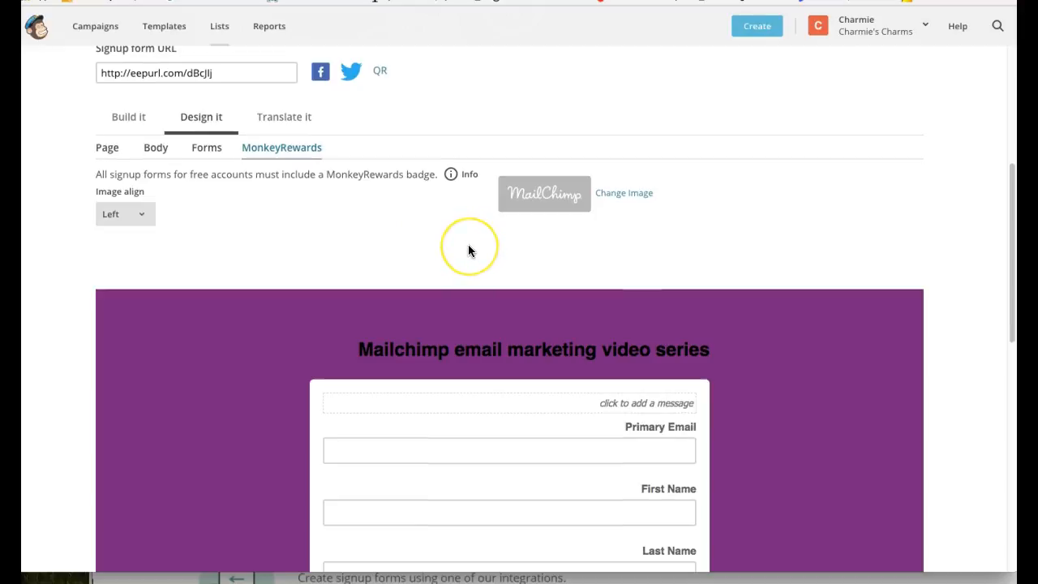
{"action": "scroll", "coordinate": [468, 247], "scroll_direction": "up", "scroll_amount": 1}
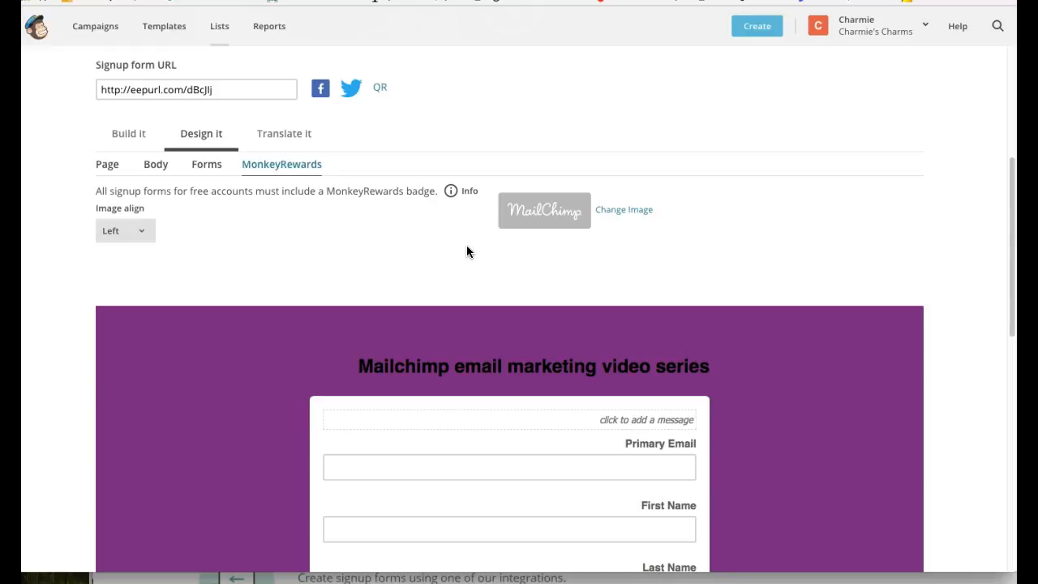
{"action": "scroll", "coordinate": [467, 250], "scroll_direction": "down", "scroll_amount": 1}
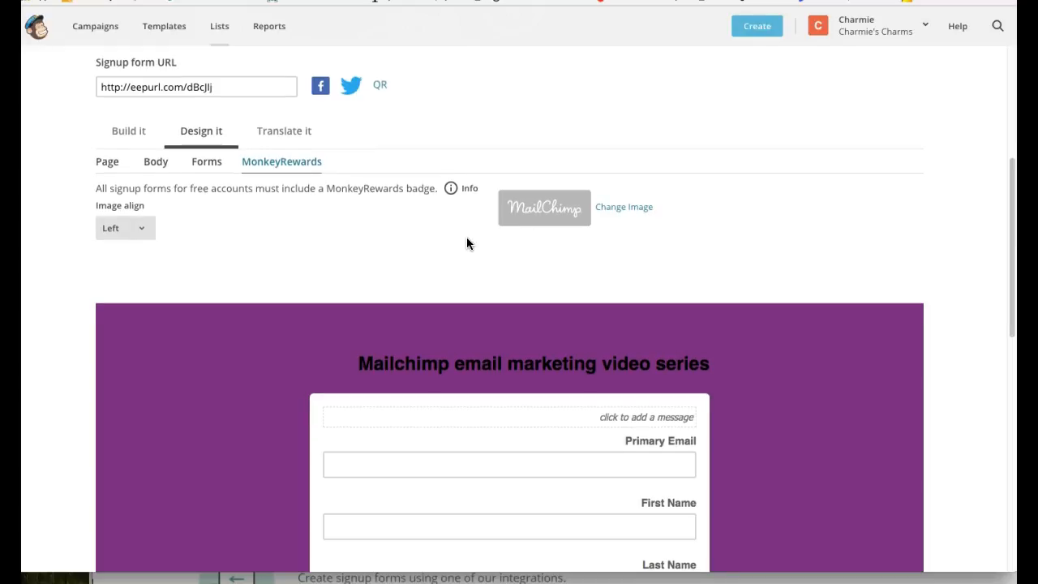
{"action": "scroll", "coordinate": [450, 237], "scroll_direction": "up", "scroll_amount": 2}
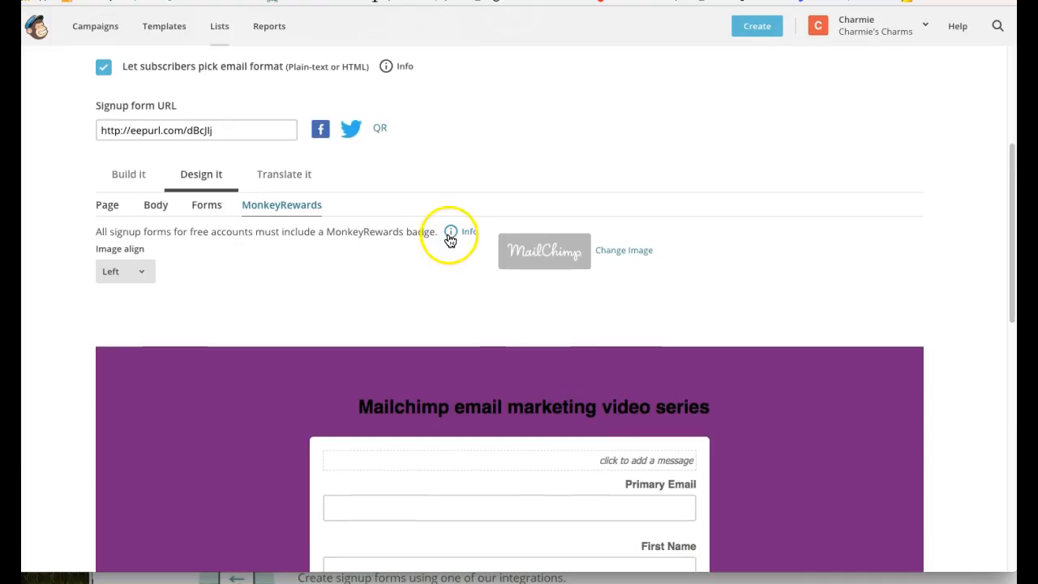
Glance at the form button design settings, return to the translation settings and read through the phrase table
{"action": "left_click", "coordinate": [208, 199]}
{"action": "left_click", "coordinate": [154, 205]}
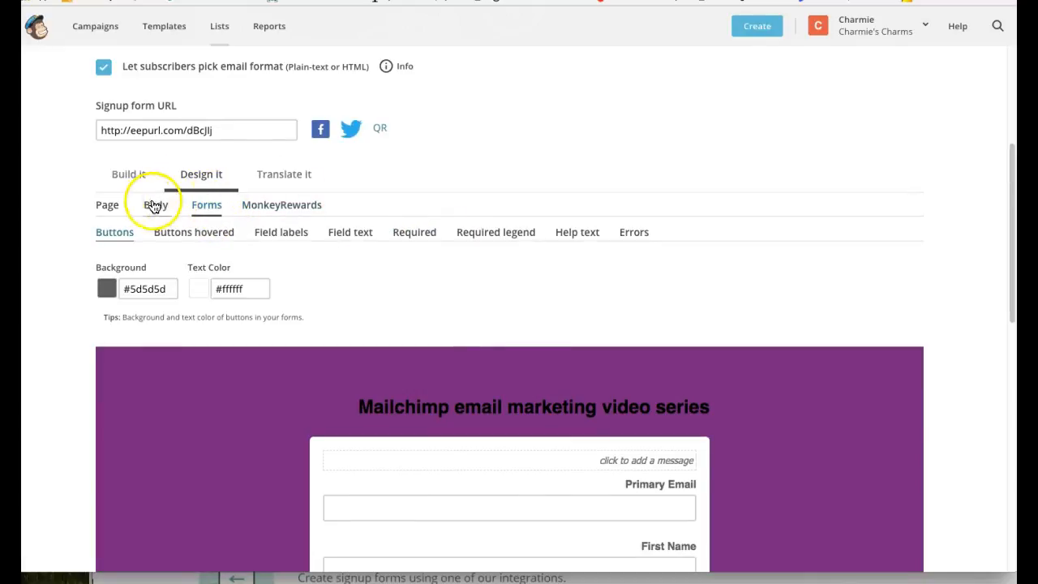
{"action": "left_click", "coordinate": [271, 173]}
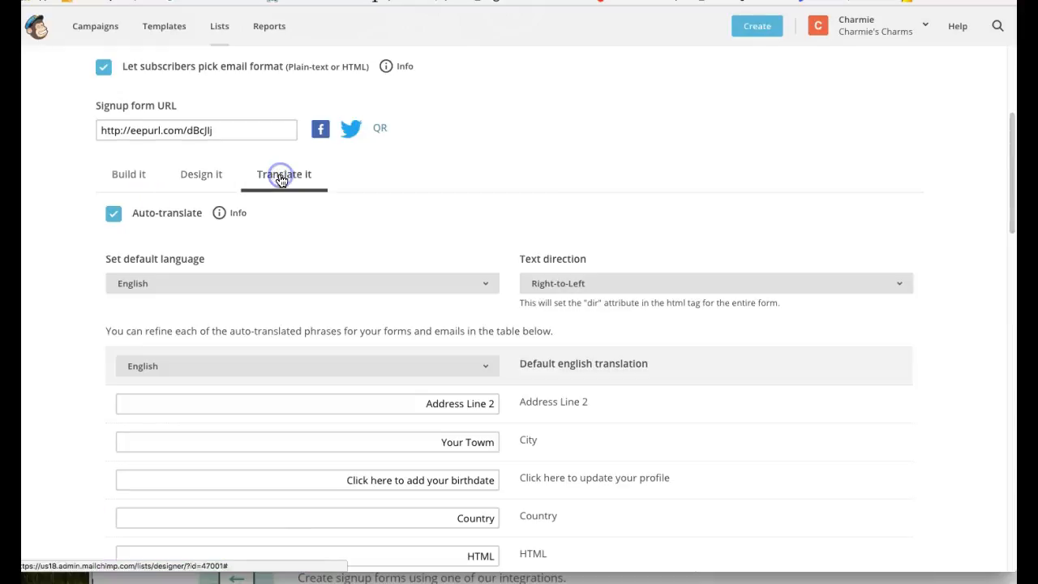
{"action": "scroll", "coordinate": [339, 250], "scroll_direction": "down", "scroll_amount": 1}
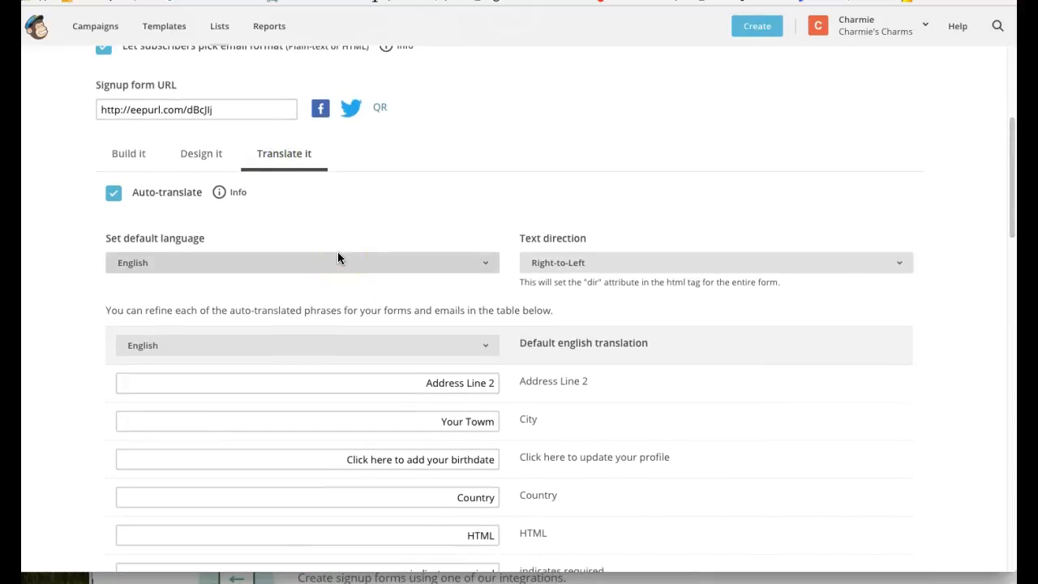
{"action": "left_click", "coordinate": [269, 281]}
{"action": "scroll", "coordinate": [236, 315], "scroll_direction": "up", "scroll_amount": 3}
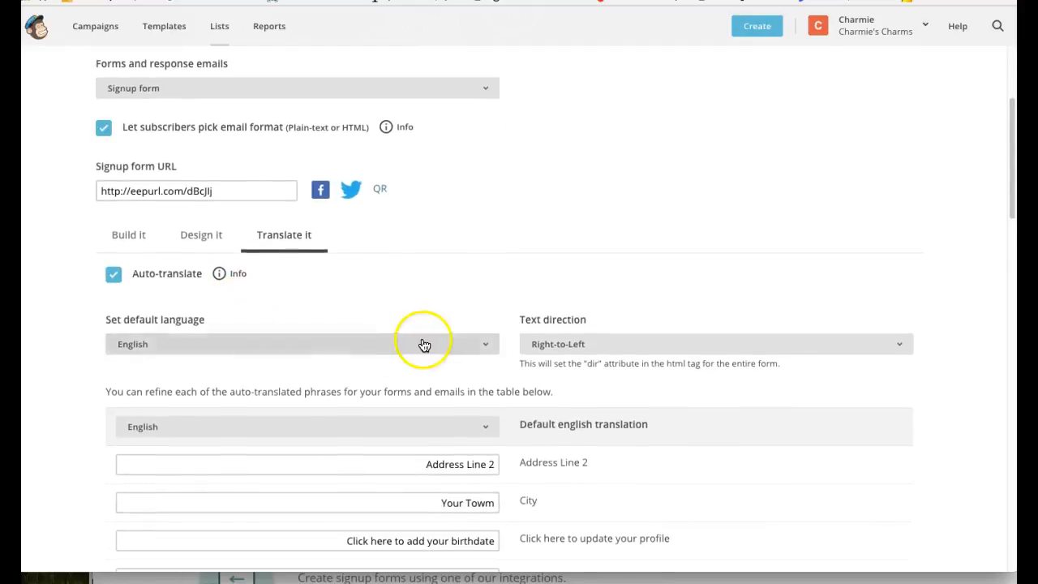
{"action": "scroll", "coordinate": [424, 340], "scroll_direction": "down", "scroll_amount": 5}
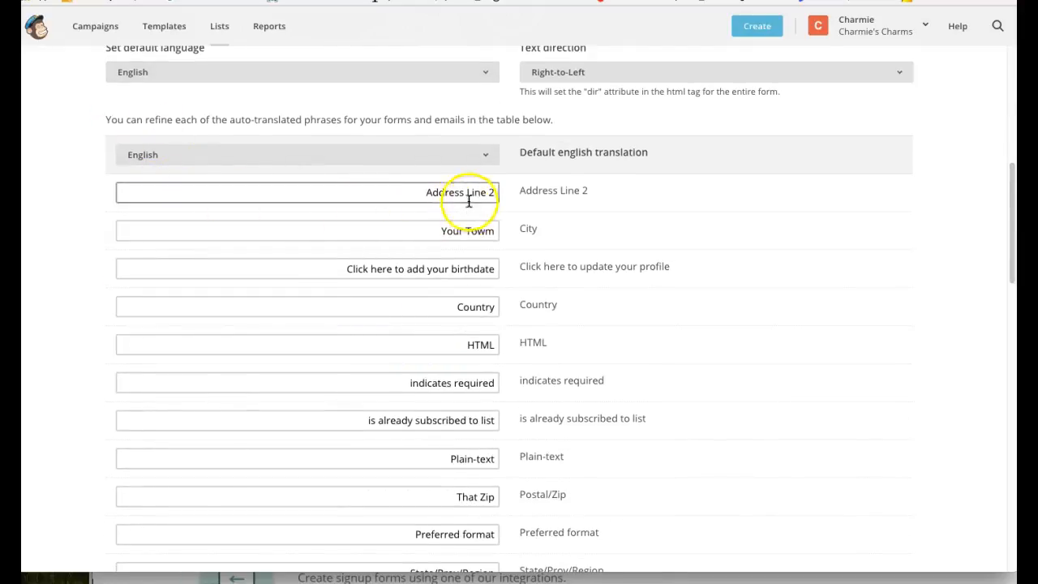
{"action": "scroll", "coordinate": [467, 207], "scroll_direction": "down", "scroll_amount": 4}
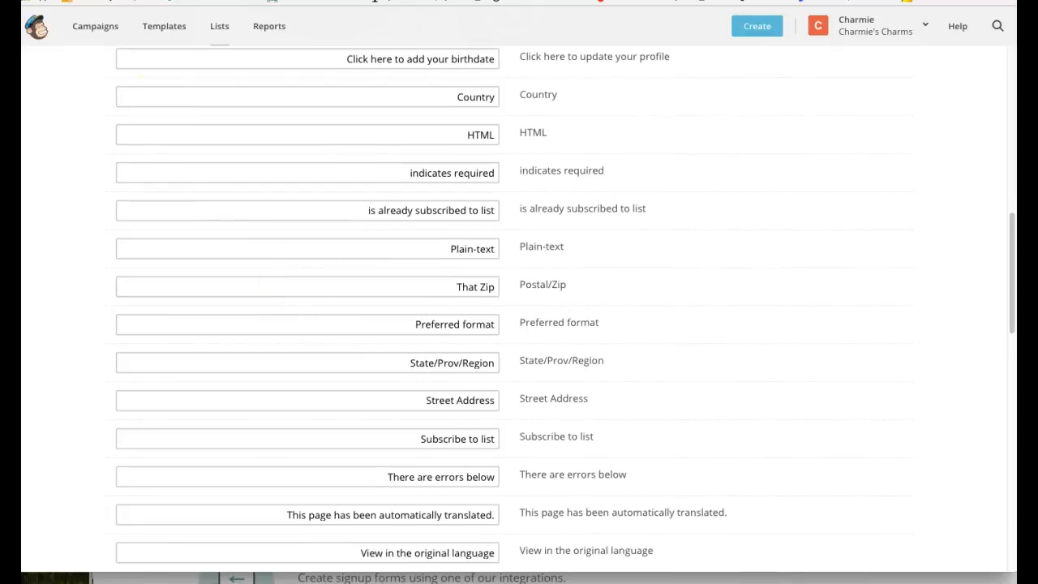
{"action": "scroll", "coordinate": [445, 343], "scroll_direction": "down", "scroll_amount": 4}
{"action": "scroll", "coordinate": [458, 316], "scroll_direction": "up", "scroll_amount": 2}
{"action": "scroll", "coordinate": [464, 297], "scroll_direction": "up", "scroll_amount": 5}
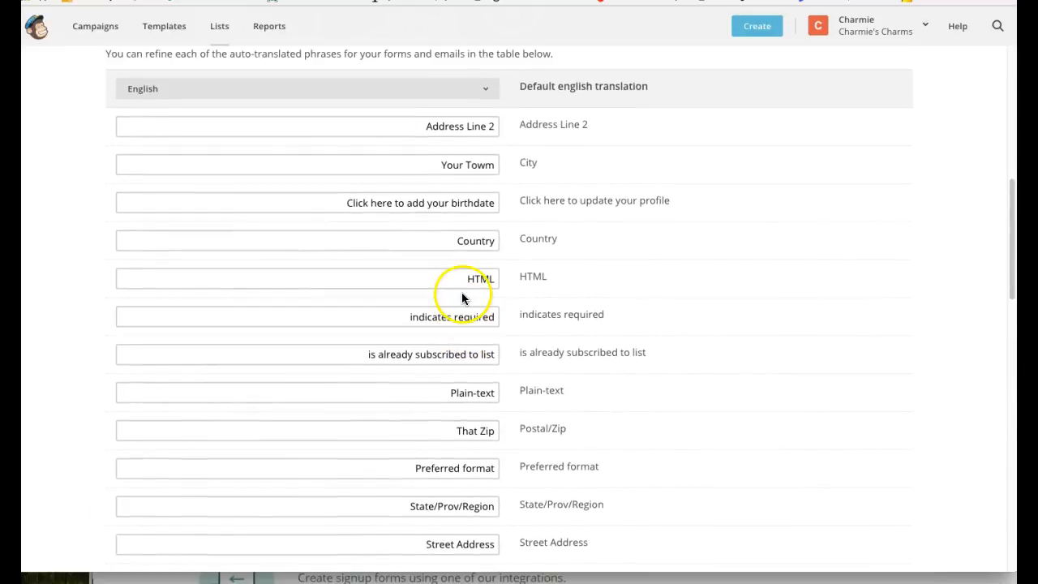
Select the custom translation text for the City phrase and save the form's translation settings
{"action": "left_click_drag", "start_coordinate": [491, 164], "coordinate": [433, 165]}
{"action": "left_click", "coordinate": [467, 184]}
{"action": "left_click", "coordinate": [559, 169]}
{"action": "scroll", "coordinate": [609, 211], "scroll_direction": "down", "scroll_amount": 10}
{"action": "scroll", "coordinate": [591, 283], "scroll_direction": "up", "scroll_amount": 3}
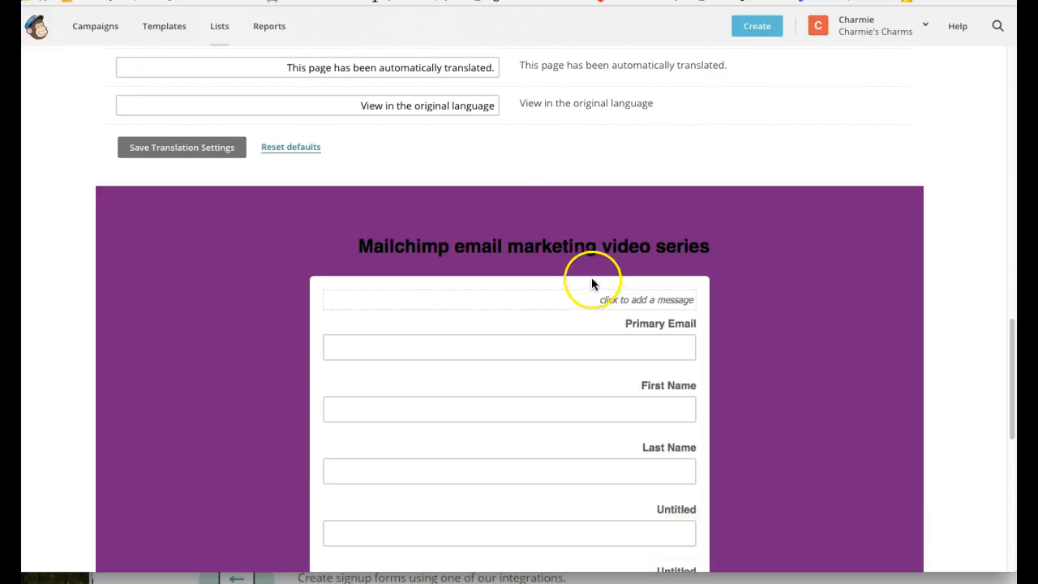
{"action": "left_click", "coordinate": [170, 154]}
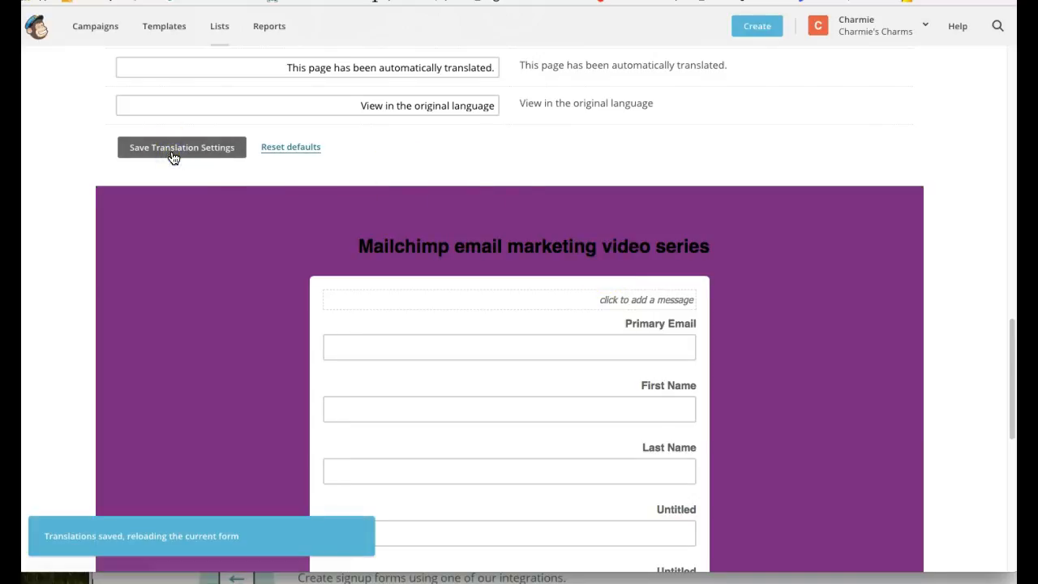
Check the fields and text alignment in the signup form preview beneath the translation settings
{"action": "scroll", "coordinate": [690, 243], "scroll_direction": "down", "scroll_amount": 2}
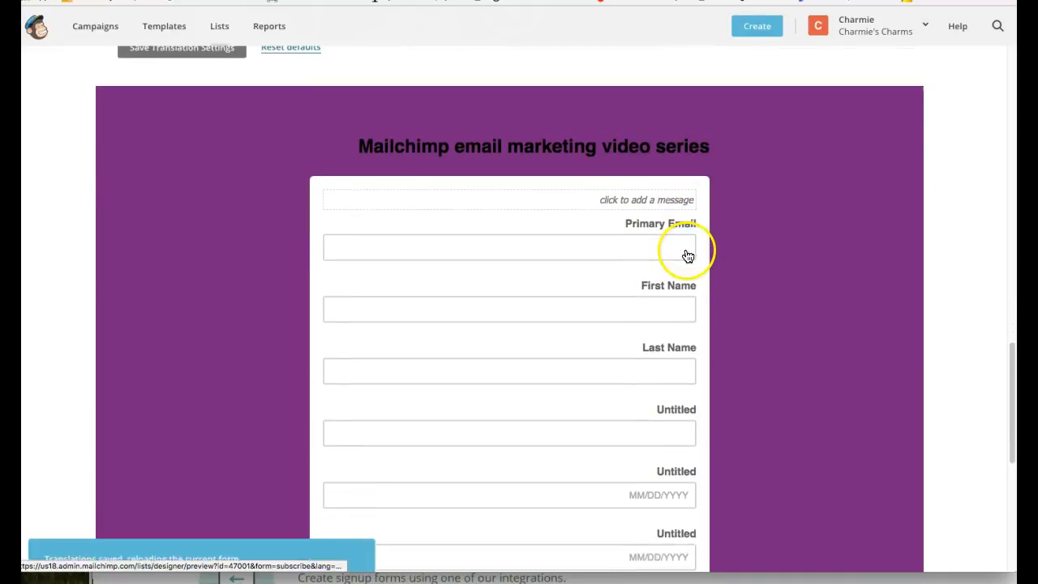
{"action": "scroll", "coordinate": [688, 255], "scroll_direction": "down", "scroll_amount": 2}
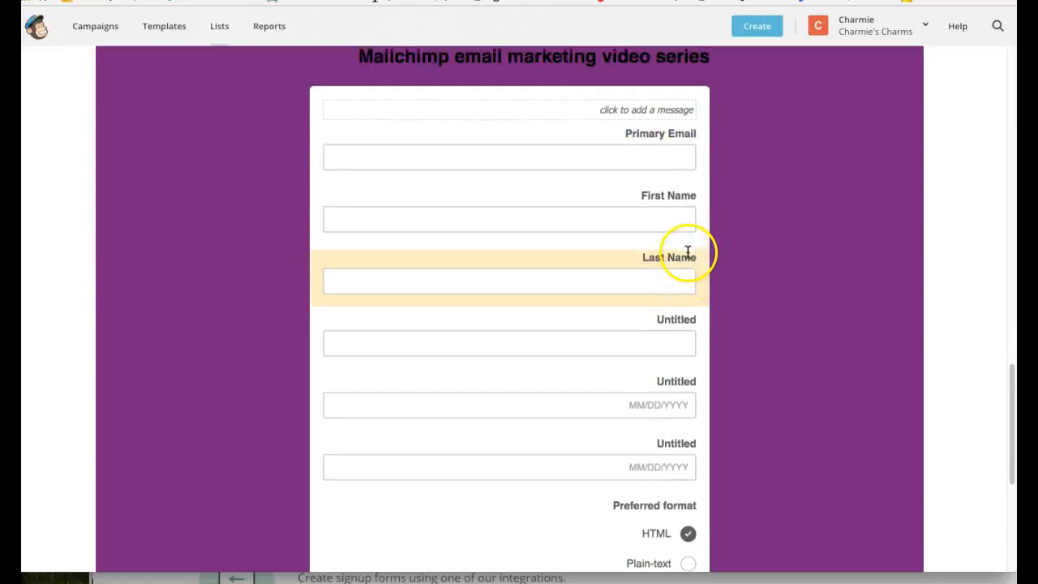
{"action": "scroll", "coordinate": [688, 252], "scroll_direction": "up", "scroll_amount": 3}
{"action": "scroll", "coordinate": [695, 287], "scroll_direction": "down", "scroll_amount": 2}
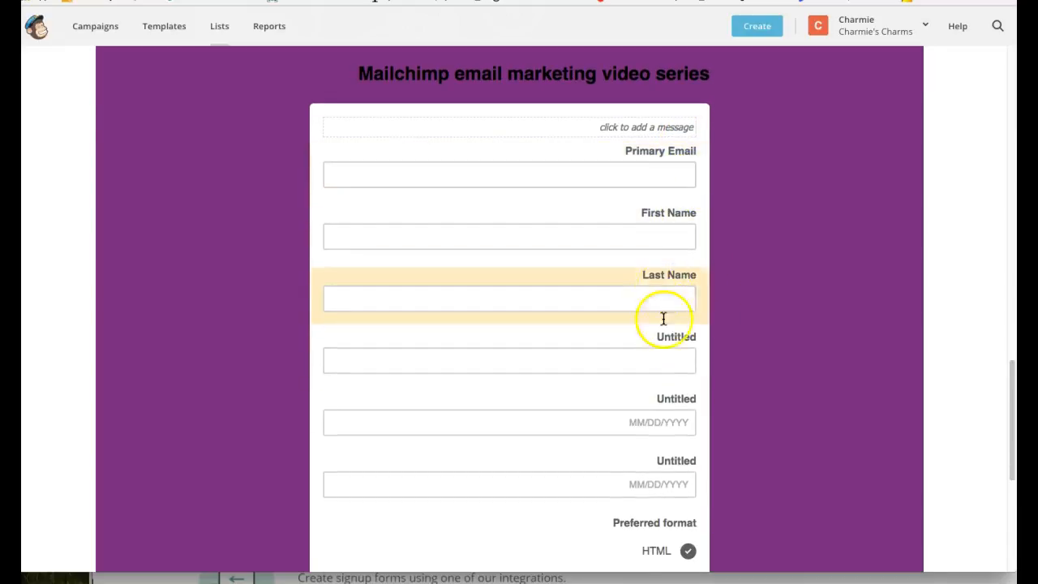
{"action": "scroll", "coordinate": [663, 318], "scroll_direction": "up", "scroll_amount": 3}
{"action": "scroll", "coordinate": [661, 294], "scroll_direction": "down", "scroll_amount": 1}
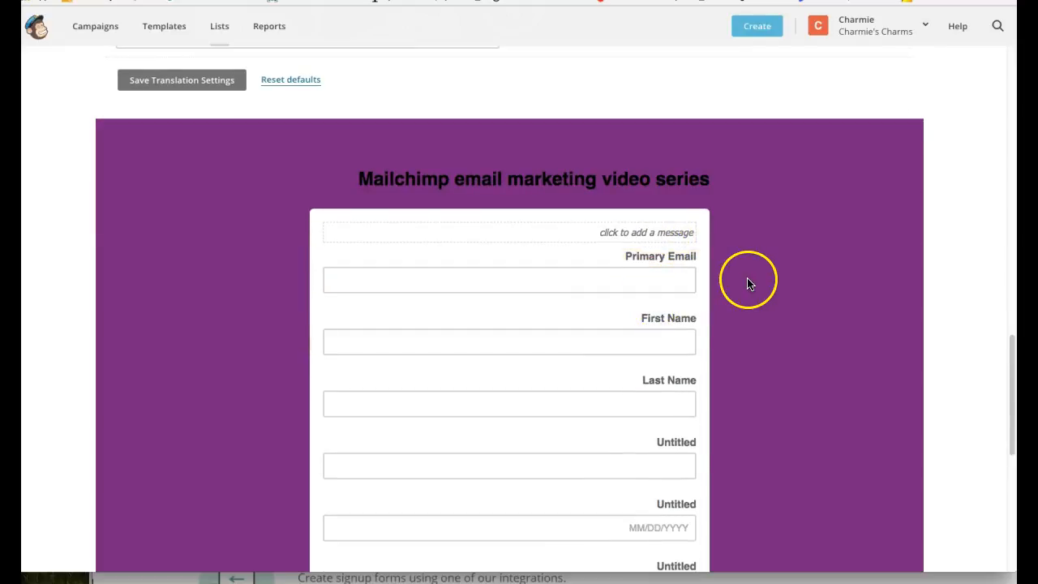
Review the translation phrase table, comparing the customized phrases with their default English translations
{"action": "scroll", "coordinate": [747, 283], "scroll_direction": "up", "scroll_amount": 8}
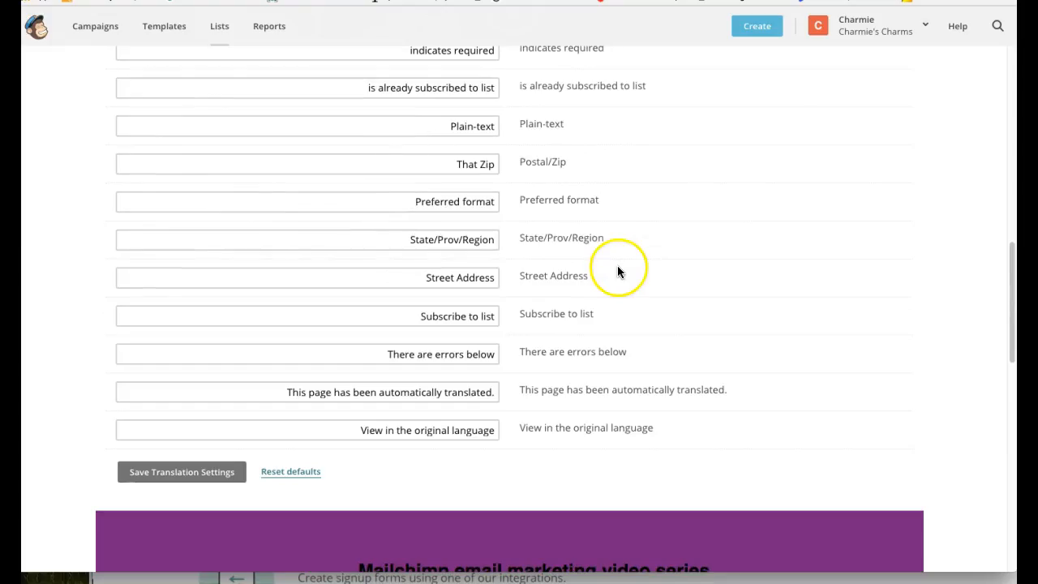
{"action": "scroll", "coordinate": [618, 269], "scroll_direction": "up", "scroll_amount": 5}
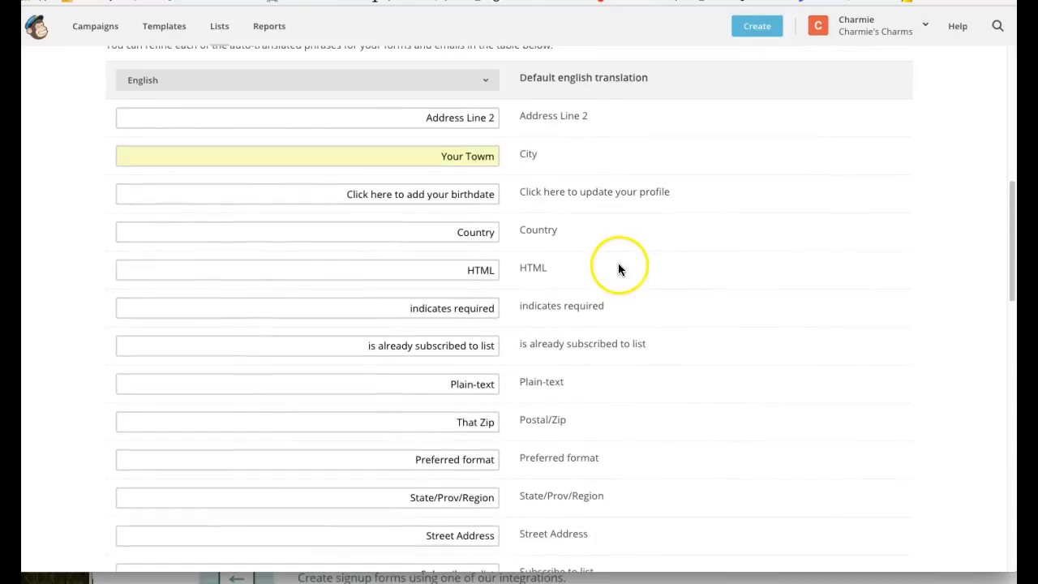
{"action": "scroll", "coordinate": [619, 270], "scroll_direction": "up", "scroll_amount": 1}
{"action": "scroll", "coordinate": [500, 281], "scroll_direction": "down", "scroll_amount": 3}
{"action": "scroll", "coordinate": [486, 146], "scroll_direction": "down", "scroll_amount": 3}
{"action": "scroll", "coordinate": [533, 121], "scroll_direction": "up", "scroll_amount": 8}
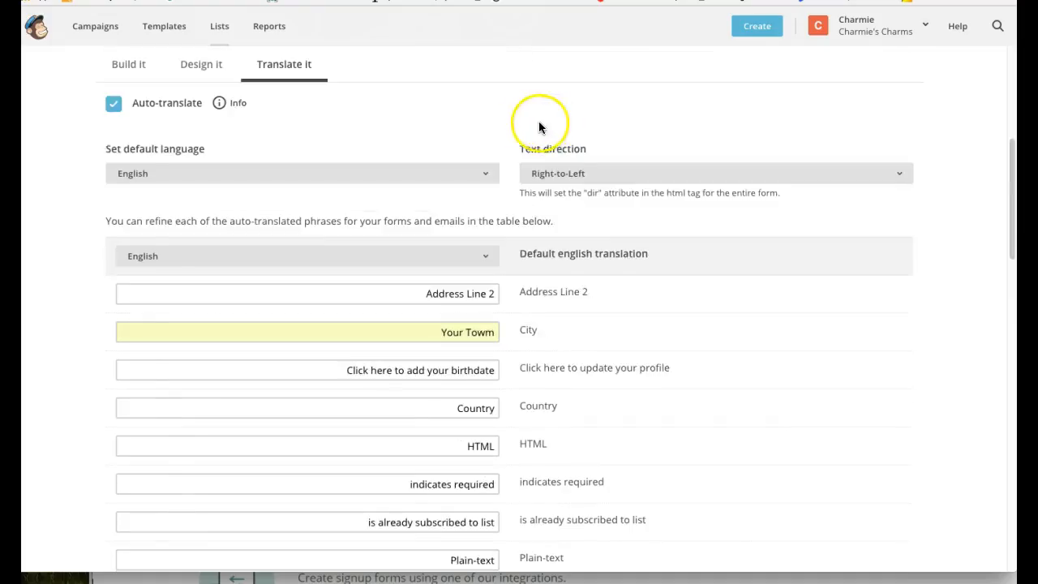
{"action": "scroll", "coordinate": [132, 210], "scroll_direction": "up", "scroll_amount": 2}
{"action": "scroll", "coordinate": [224, 179], "scroll_direction": "down", "scroll_amount": 1}
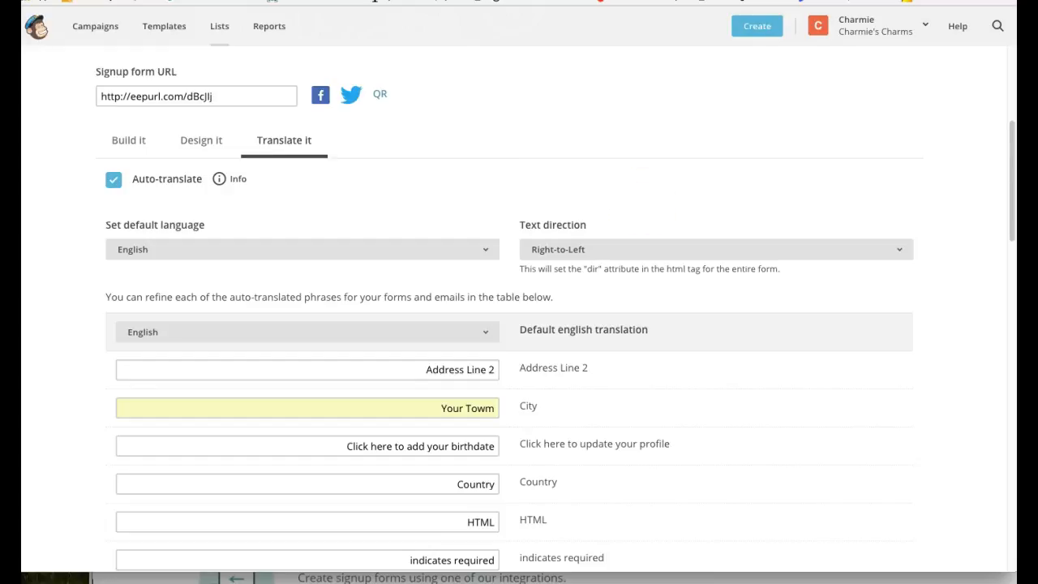
{"action": "scroll", "coordinate": [743, 392], "scroll_direction": "down", "scroll_amount": 2}
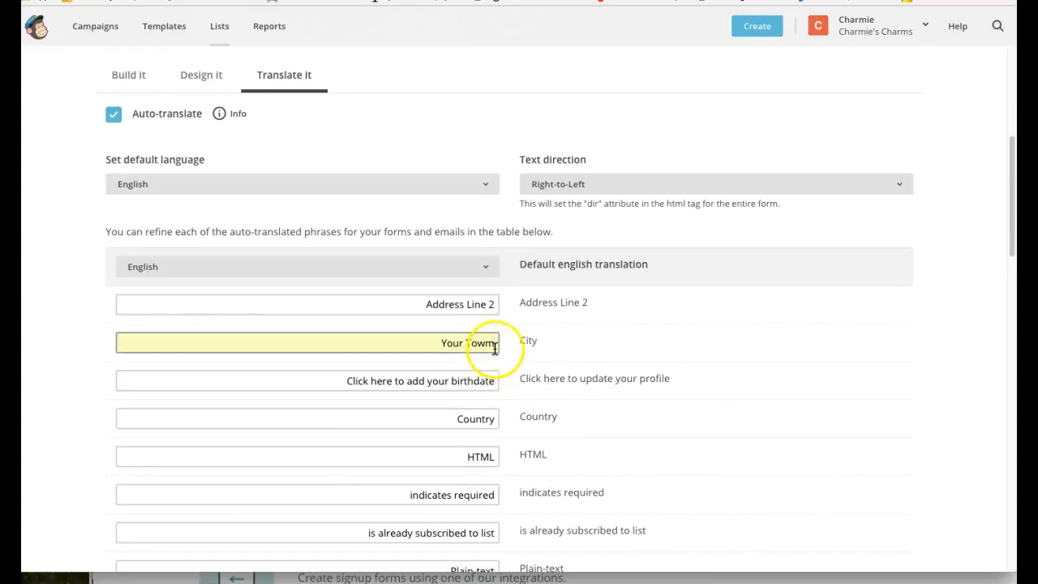
{"action": "scroll", "coordinate": [497, 353], "scroll_direction": "down", "scroll_amount": 6}
{"action": "scroll", "coordinate": [498, 354], "scroll_direction": "up", "scroll_amount": 1}
{"action": "scroll", "coordinate": [501, 356], "scroll_direction": "down", "scroll_amount": 9}
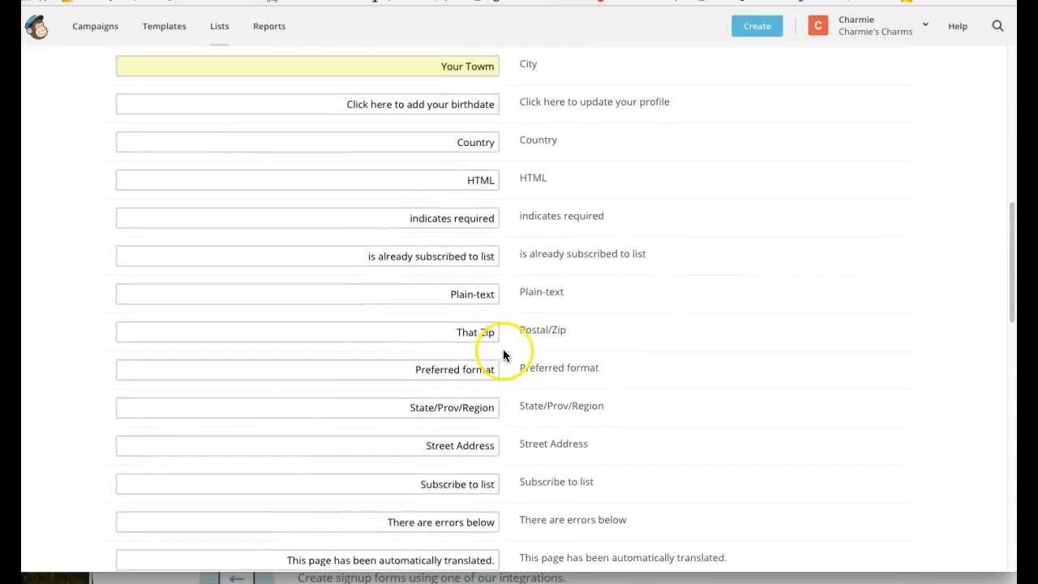
{"action": "scroll", "coordinate": [502, 353], "scroll_direction": "up", "scroll_amount": 8}
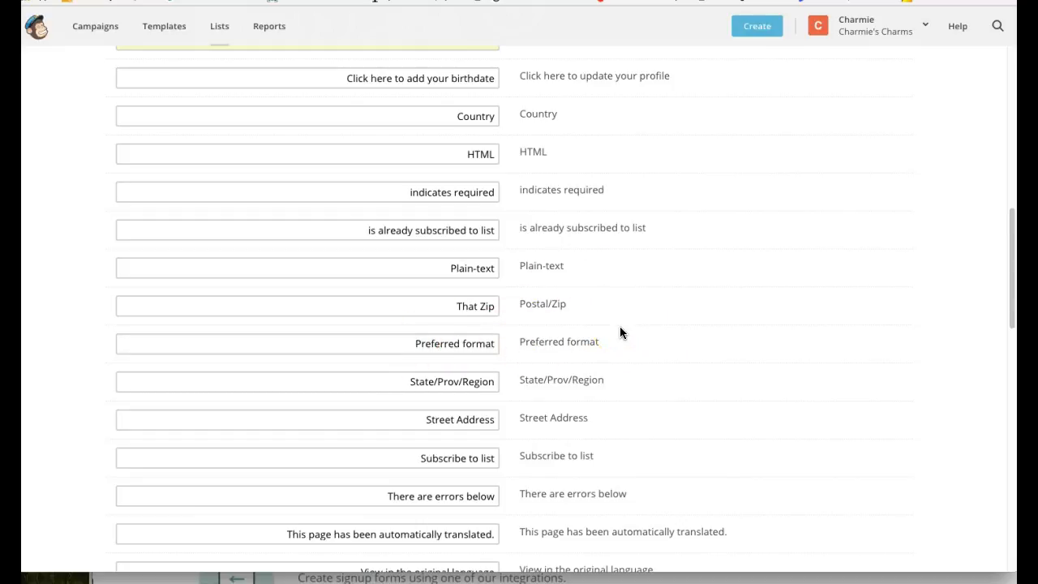
{"action": "scroll", "coordinate": [618, 323], "scroll_direction": "up", "scroll_amount": 5}
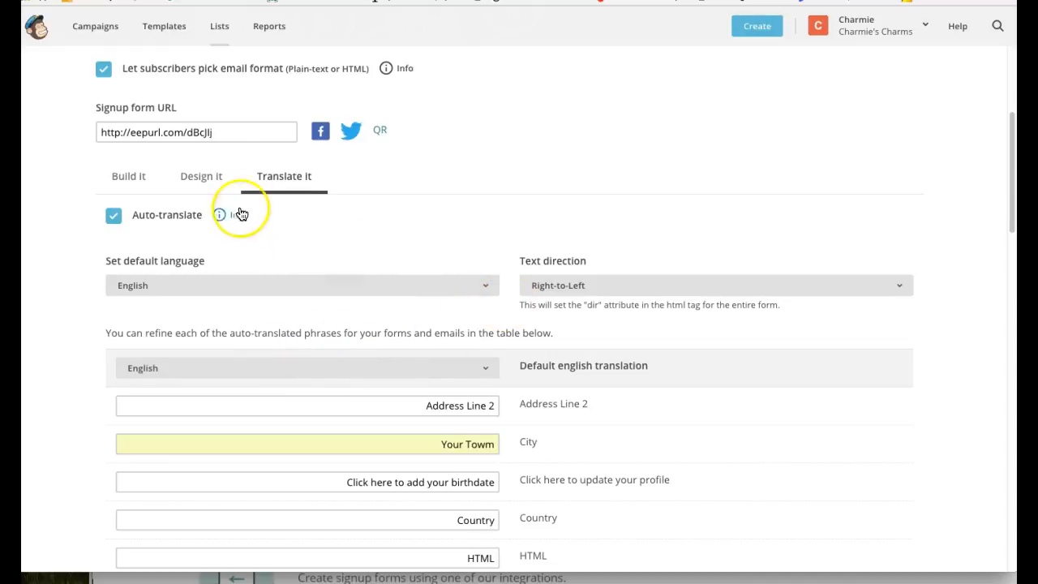
Check the end of the form preview and save the translation settings again
{"action": "left_click", "coordinate": [290, 180]}
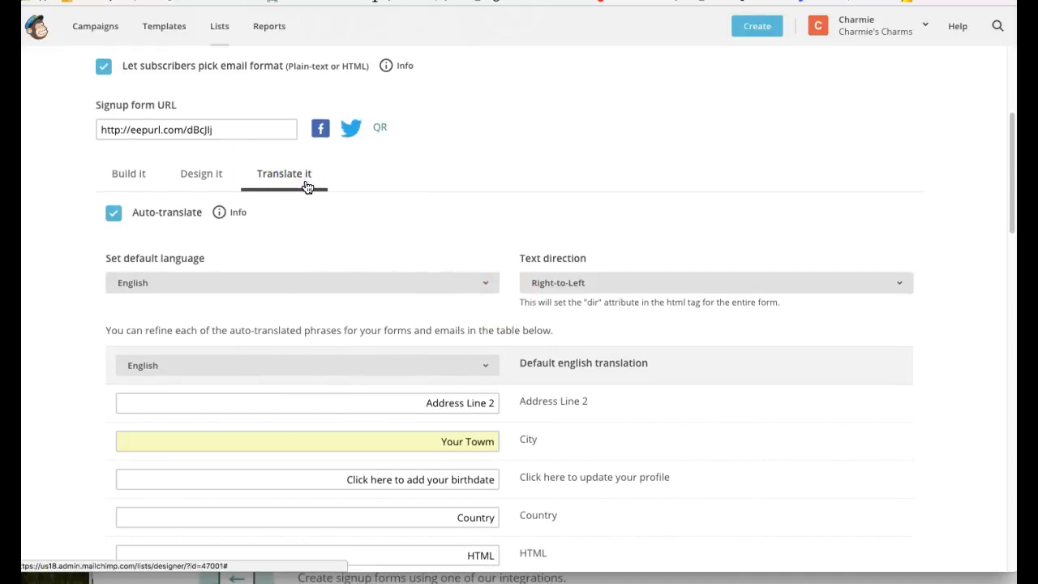
{"action": "scroll", "coordinate": [348, 203], "scroll_direction": "down", "scroll_amount": 15}
{"action": "scroll", "coordinate": [340, 222], "scroll_direction": "down", "scroll_amount": 6}
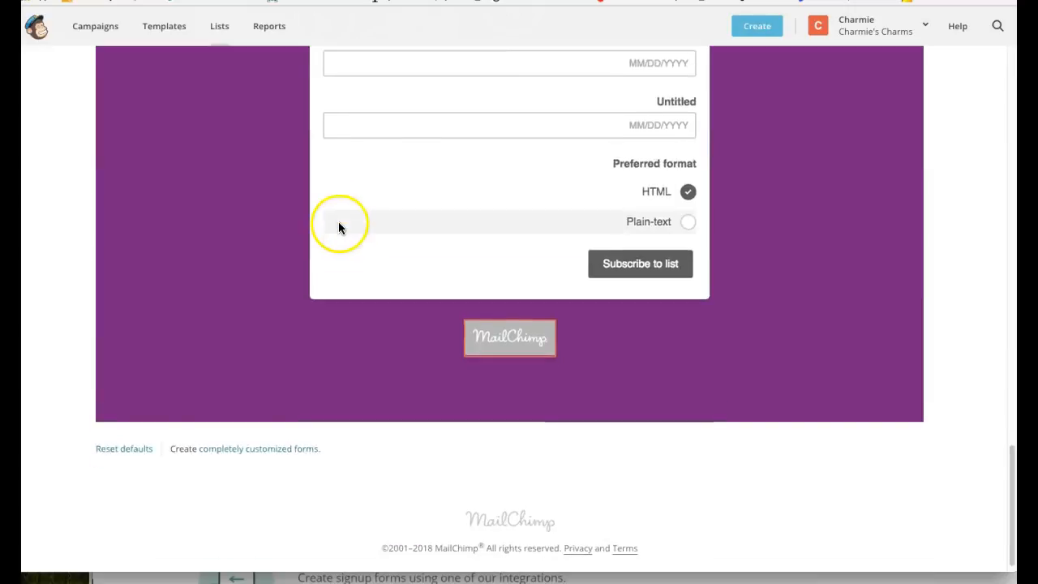
{"action": "scroll", "coordinate": [339, 220], "scroll_direction": "up", "scroll_amount": 10}
{"action": "scroll", "coordinate": [304, 259], "scroll_direction": "down", "scroll_amount": 1}
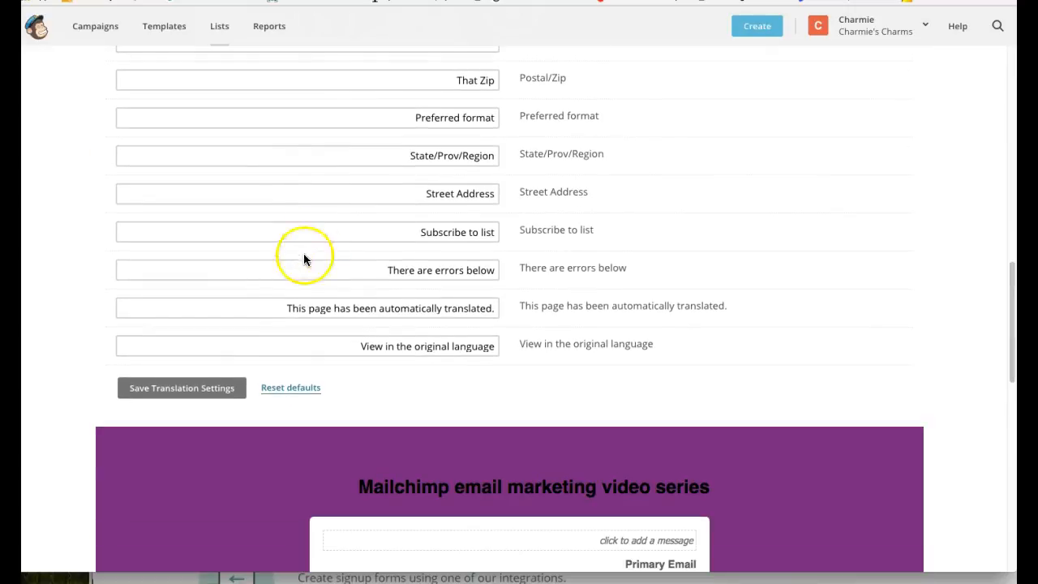
{"action": "left_click", "coordinate": [209, 395]}
{"action": "left_click", "coordinate": [209, 395]}
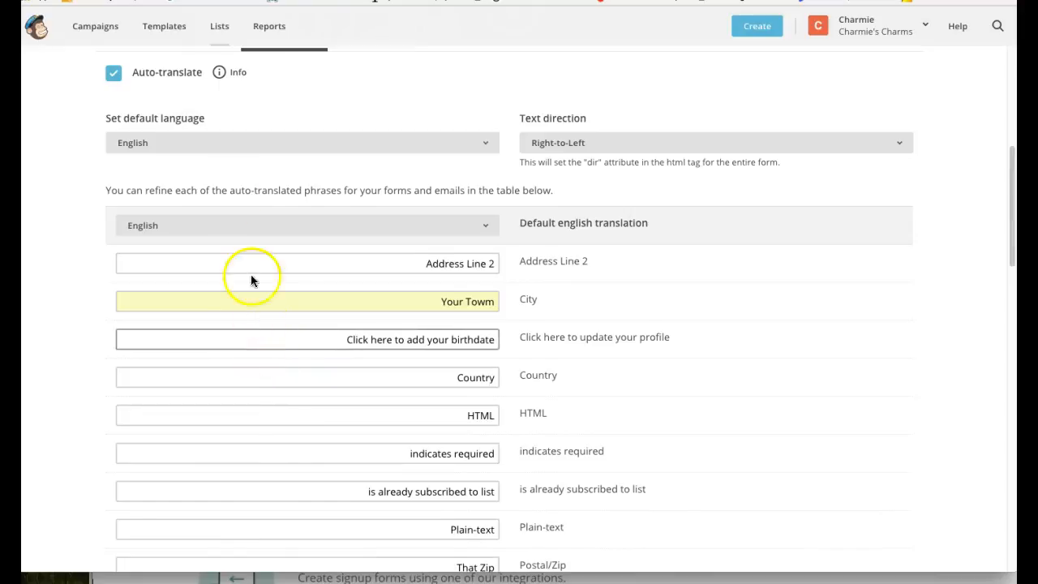
Look over the form builder's general options, signup form URL and translation language settings
{"action": "scroll", "coordinate": [251, 278], "scroll_direction": "up", "scroll_amount": 5}
{"action": "scroll", "coordinate": [269, 217], "scroll_direction": "down", "scroll_amount": 1}
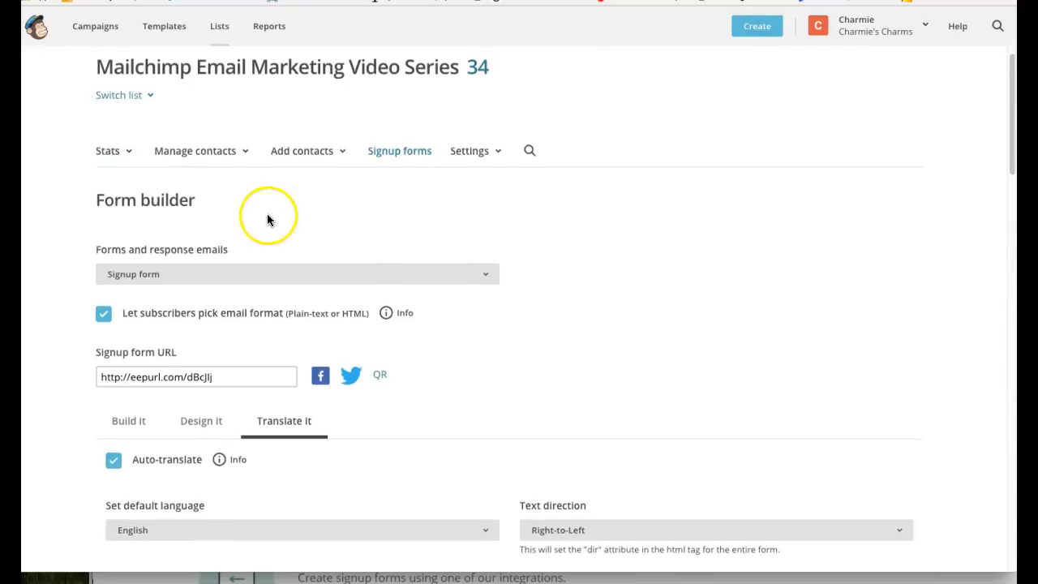
{"action": "scroll", "coordinate": [150, 354], "scroll_direction": "up", "scroll_amount": 1}
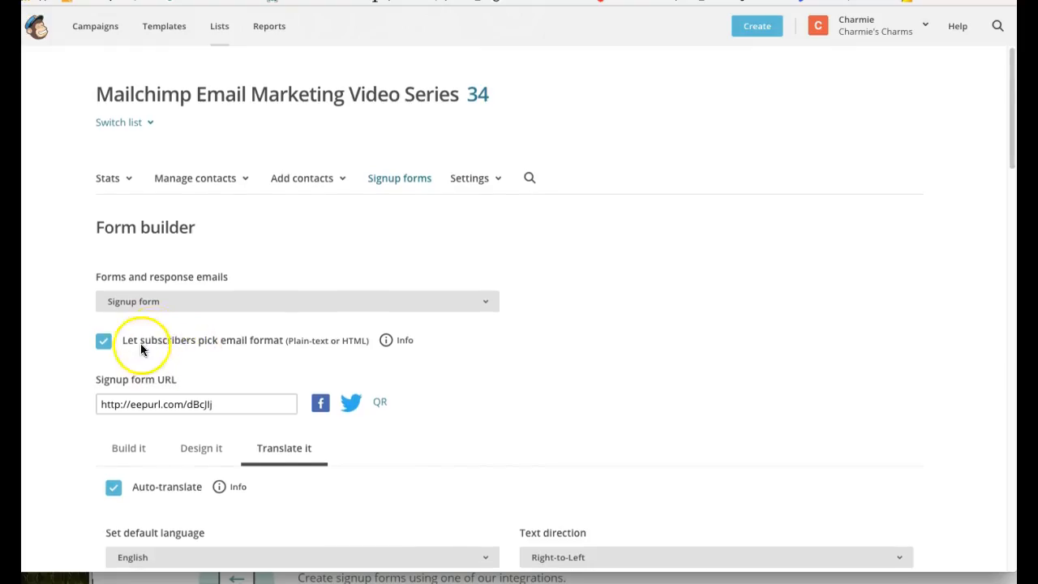
{"action": "scroll", "coordinate": [159, 340], "scroll_direction": "down", "scroll_amount": 4}
{"action": "scroll", "coordinate": [132, 324], "scroll_direction": "up", "scroll_amount": 1}
{"action": "scroll", "coordinate": [161, 249], "scroll_direction": "down", "scroll_amount": 3}
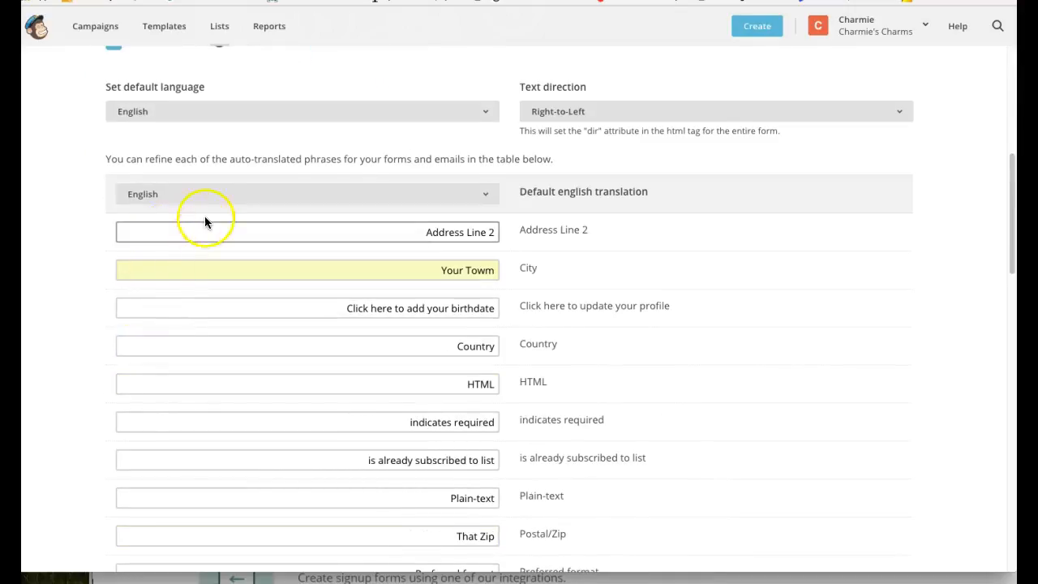
{"action": "scroll", "coordinate": [204, 217], "scroll_direction": "up", "scroll_amount": 2}
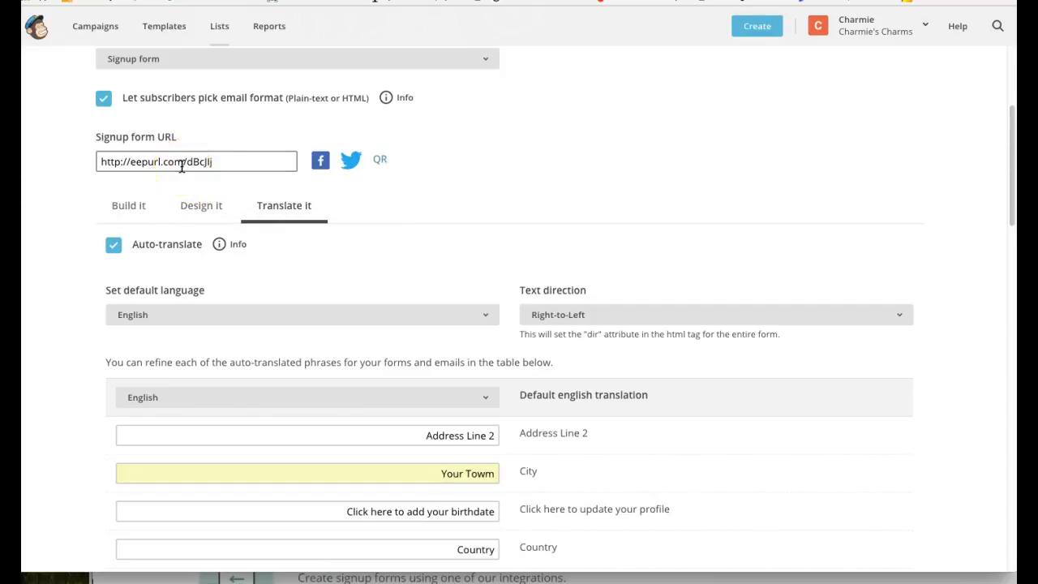
Switch the form being edited to the Signup form with alerts
{"action": "scroll", "coordinate": [101, 167], "scroll_direction": "up", "scroll_amount": 2}
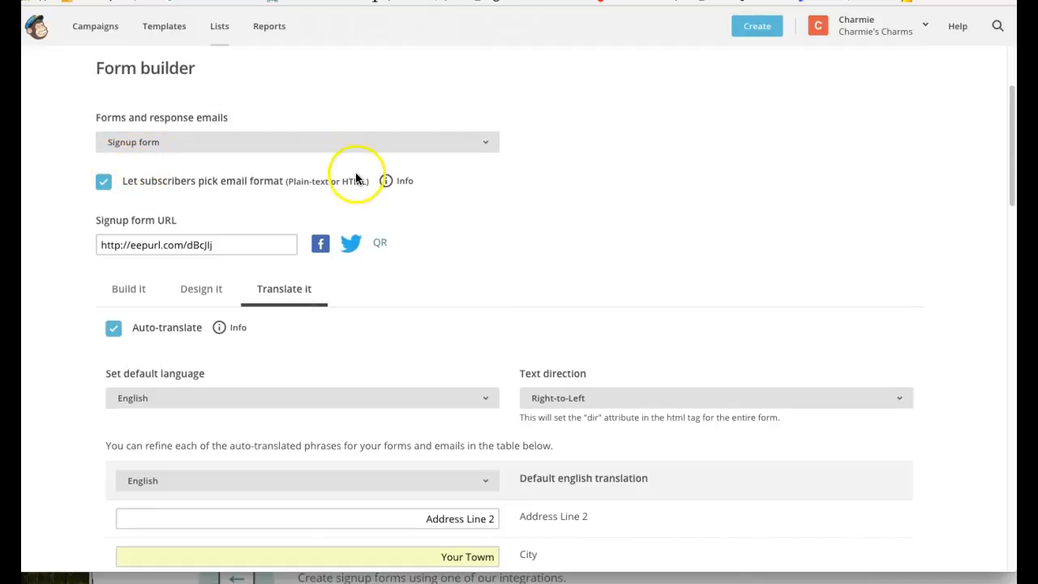
{"action": "left_click", "coordinate": [489, 147]}
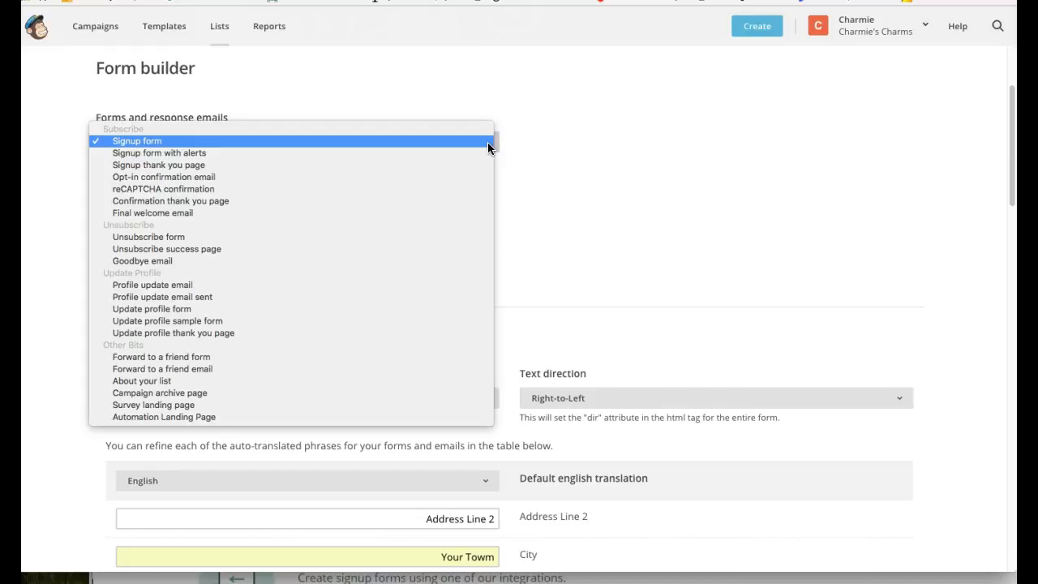
{"action": "left_click", "coordinate": [180, 153]}
Review the alert phrases in the translation table against their default English translations
{"action": "scroll", "coordinate": [365, 235], "scroll_direction": "down", "scroll_amount": 5}
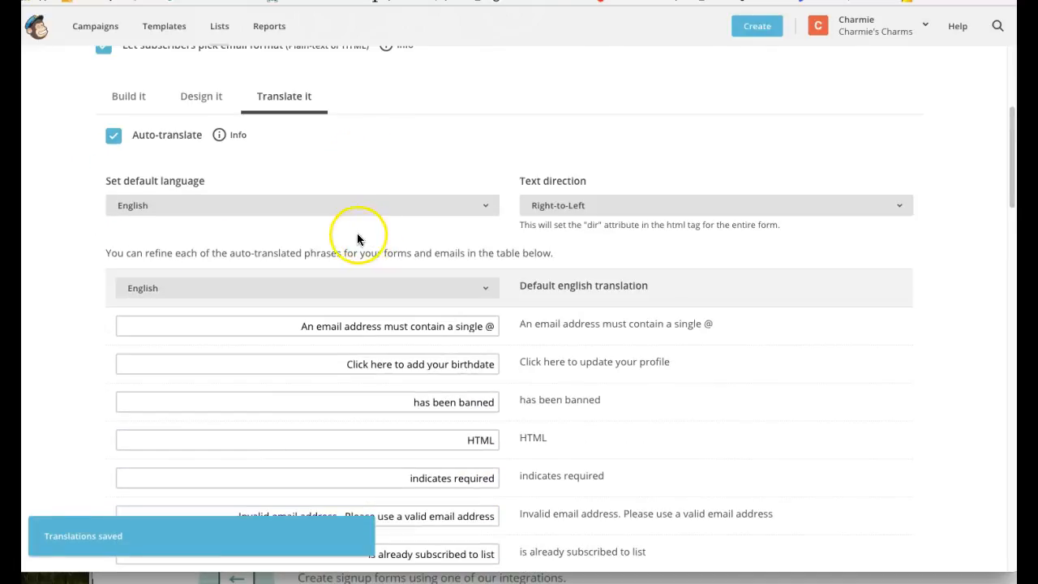
{"action": "scroll", "coordinate": [193, 278], "scroll_direction": "up", "scroll_amount": 2}
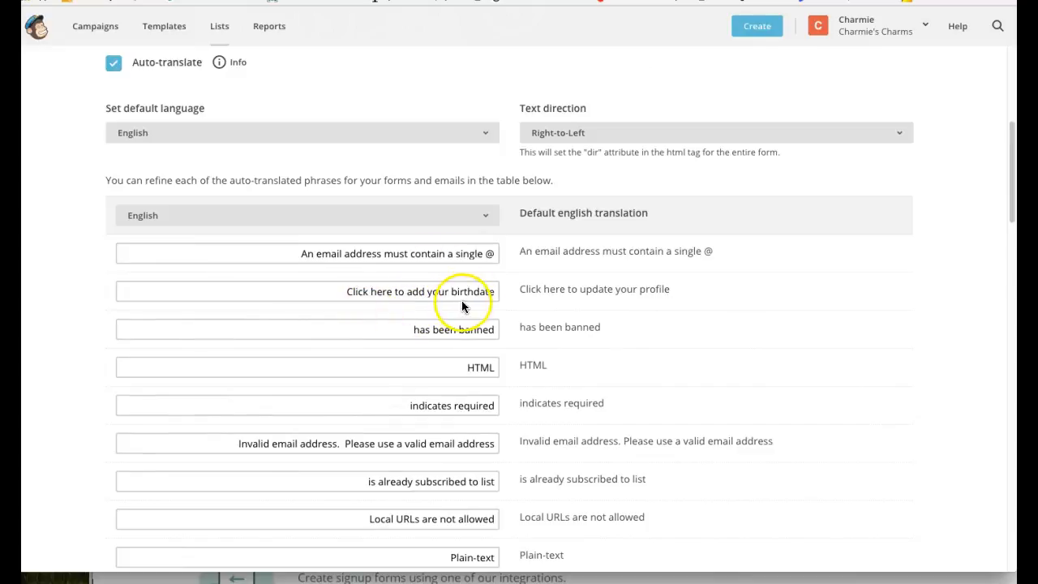
{"action": "scroll", "coordinate": [498, 322], "scroll_direction": "down", "scroll_amount": 1}
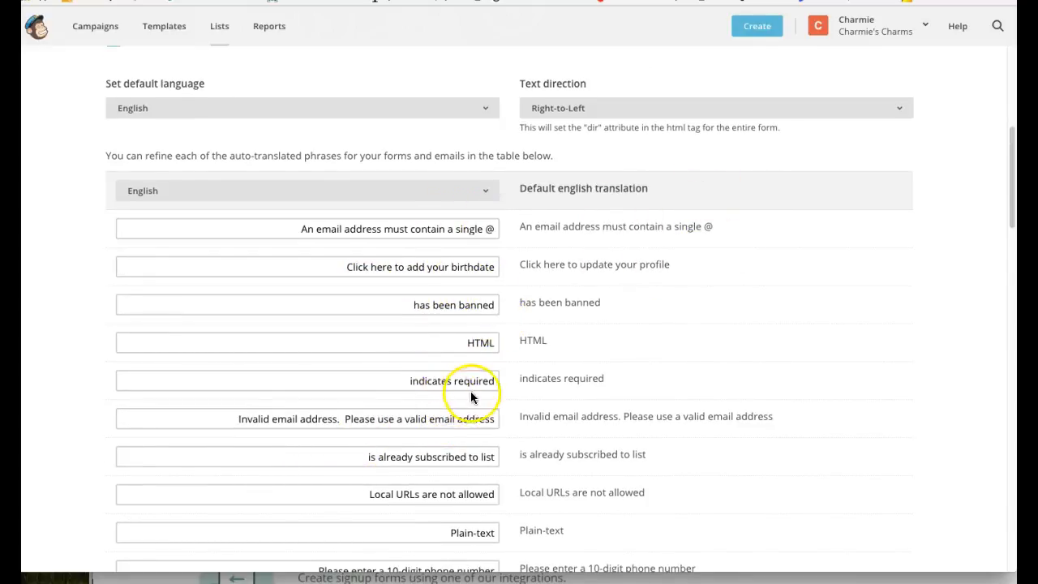
{"action": "scroll", "coordinate": [471, 399], "scroll_direction": "up", "scroll_amount": 1}
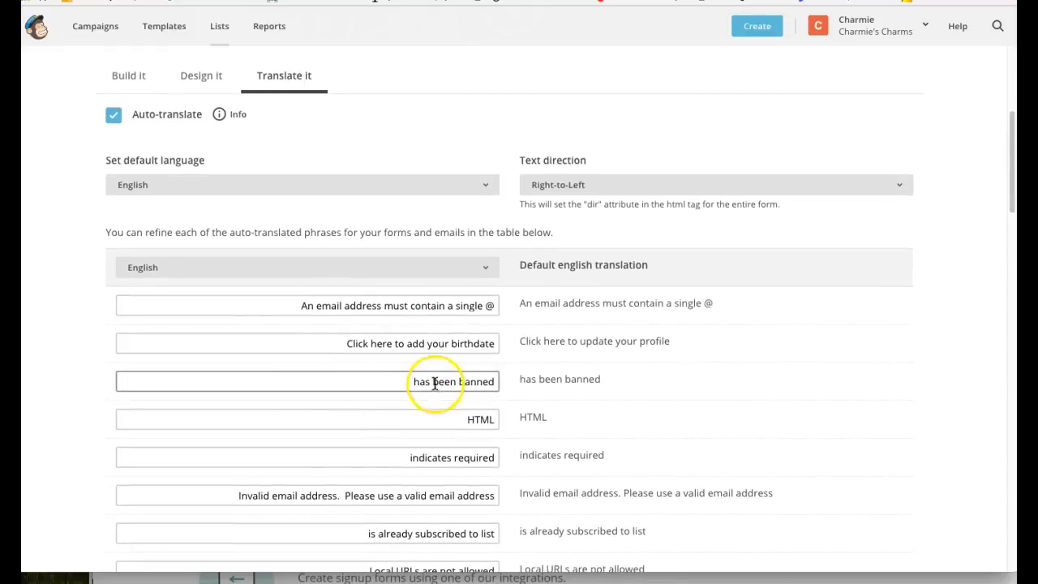
{"action": "scroll", "coordinate": [425, 379], "scroll_direction": "down", "scroll_amount": 1}
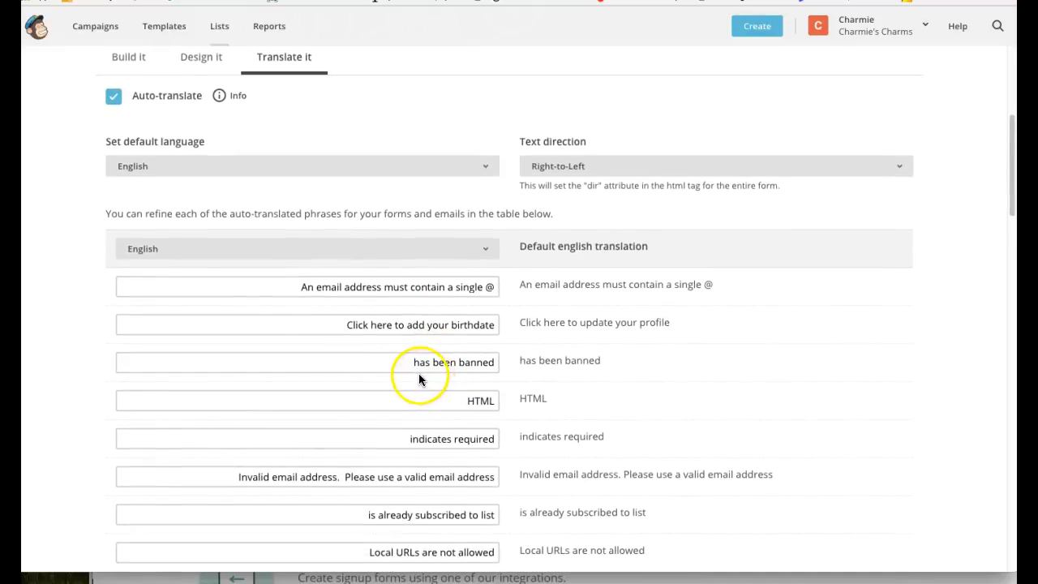
{"action": "scroll", "coordinate": [419, 376], "scroll_direction": "down", "scroll_amount": 3}
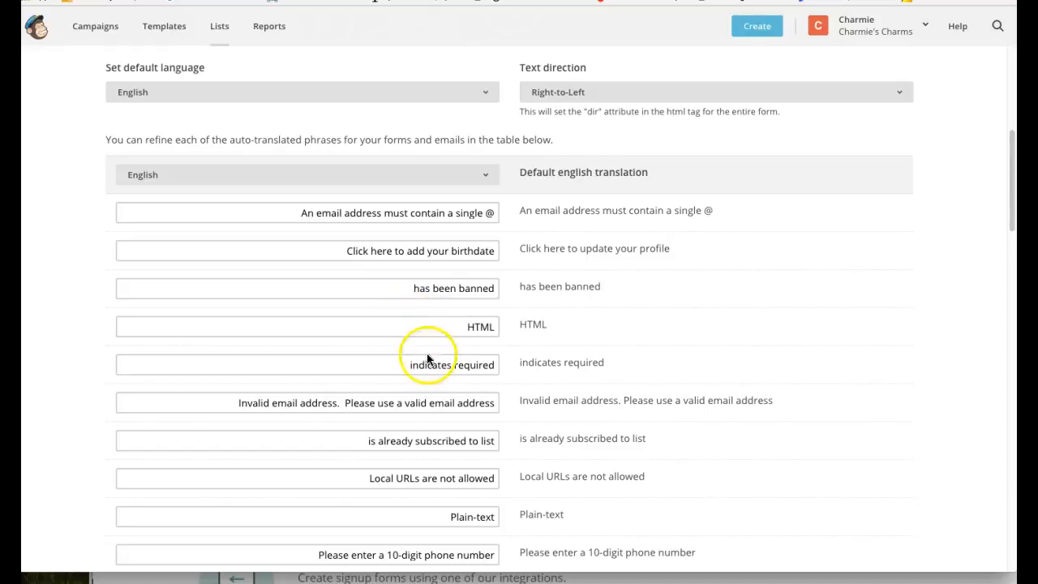
{"action": "scroll", "coordinate": [425, 348], "scroll_direction": "up", "scroll_amount": 2}
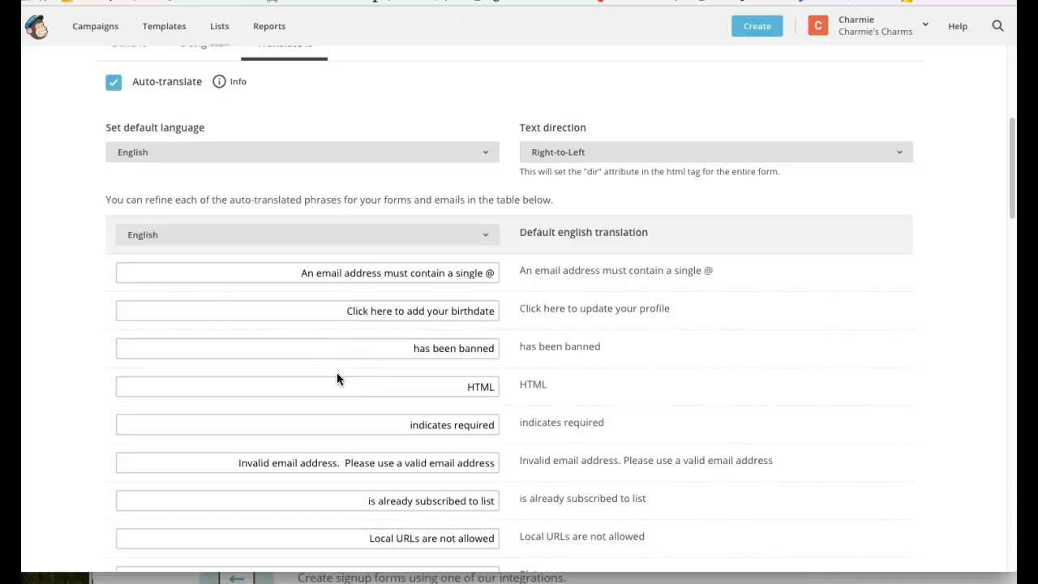
{"action": "scroll", "coordinate": [327, 366], "scroll_direction": "up", "scroll_amount": 2}
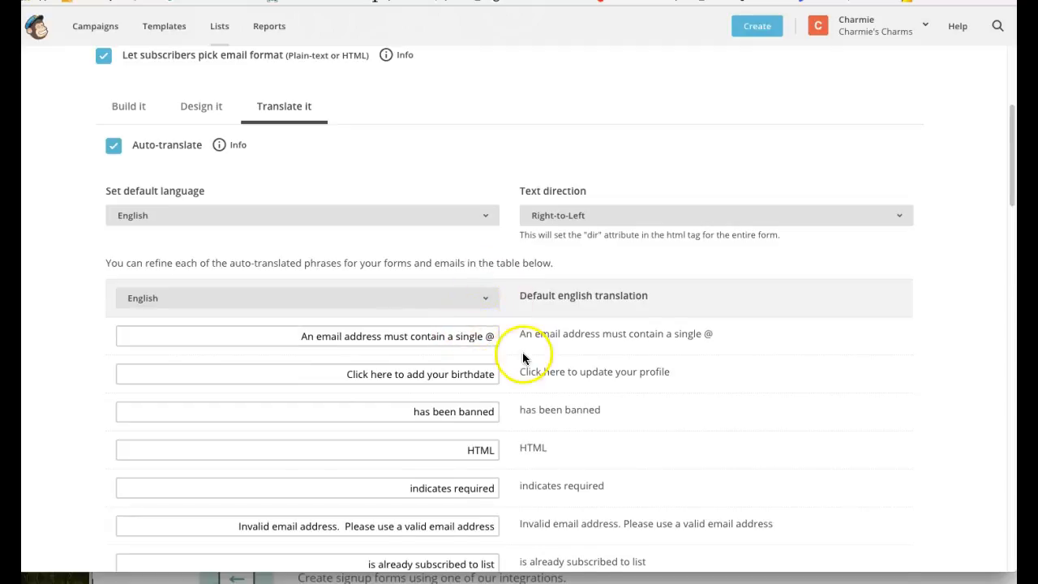
Save the translation settings for the signup form with alerts
{"action": "scroll", "coordinate": [524, 352], "scroll_direction": "down", "scroll_amount": 13}
{"action": "scroll", "coordinate": [374, 315], "scroll_direction": "up", "scroll_amount": 6}
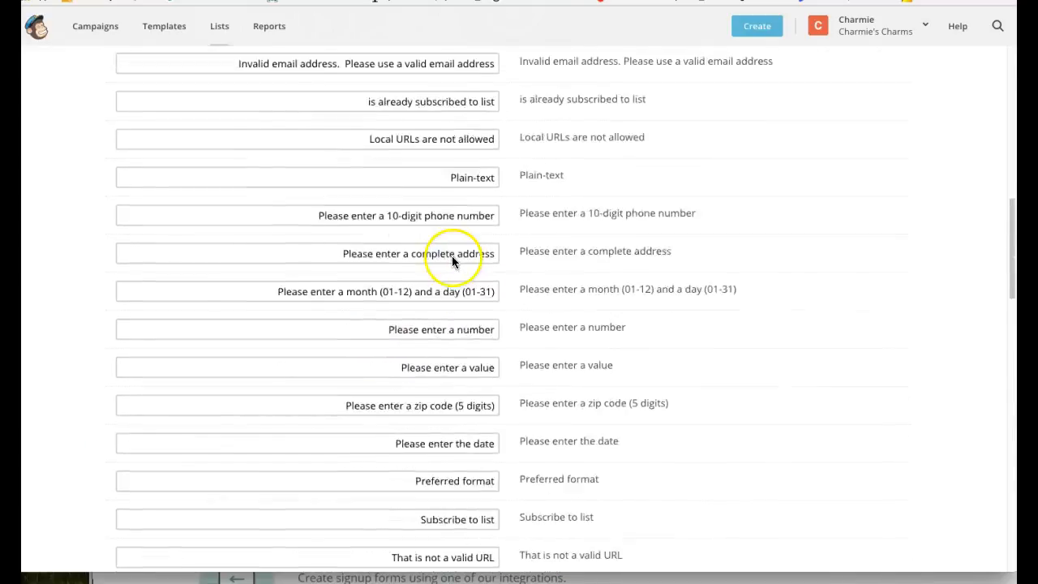
{"action": "scroll", "coordinate": [454, 248], "scroll_direction": "down", "scroll_amount": 8}
{"action": "left_click", "coordinate": [182, 277]}
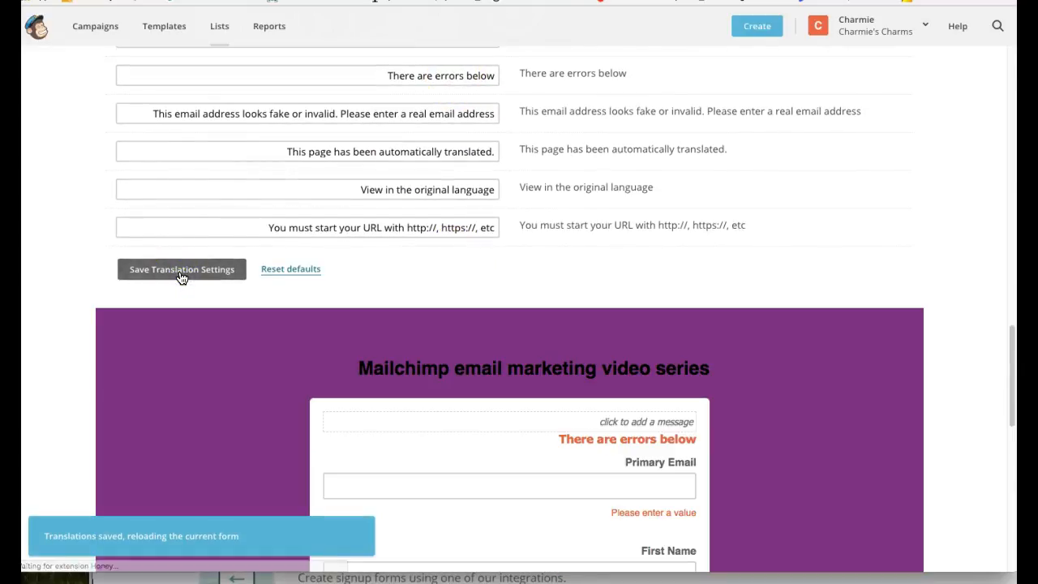
Examine the alert messages, fields and text alignment in the preview of the signup form with alerts
{"action": "scroll", "coordinate": [740, 313], "scroll_direction": "down", "scroll_amount": 3}
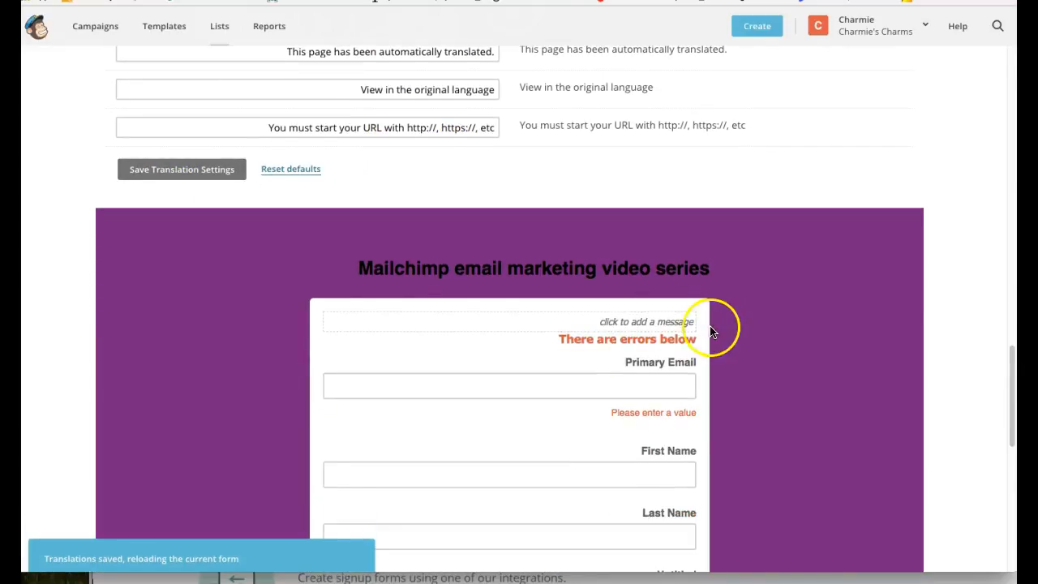
{"action": "scroll", "coordinate": [702, 336], "scroll_direction": "down", "scroll_amount": 10}
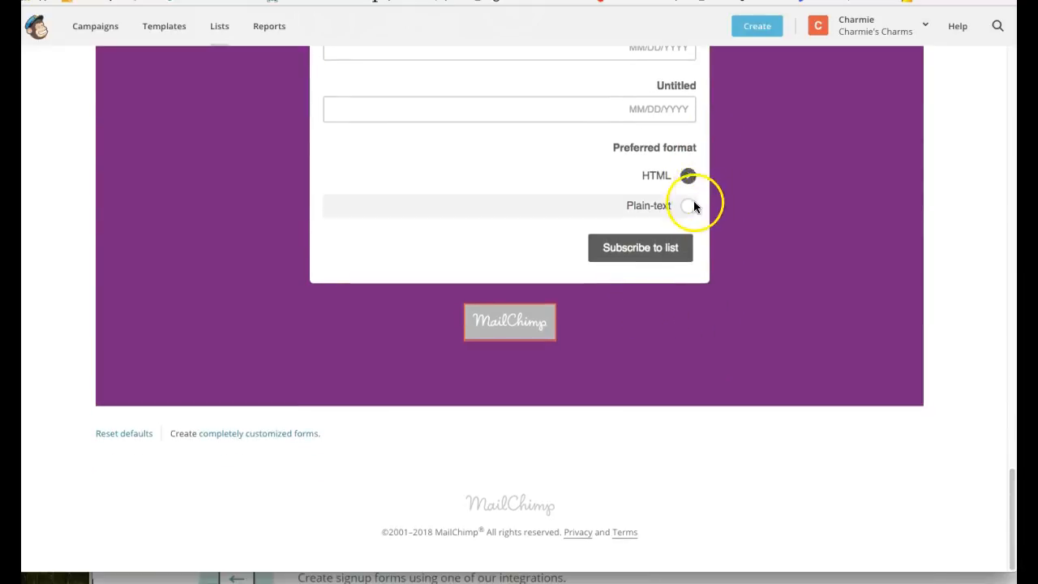
{"action": "scroll", "coordinate": [696, 203], "scroll_direction": "up", "scroll_amount": 4}
{"action": "scroll", "coordinate": [697, 187], "scroll_direction": "up", "scroll_amount": 2}
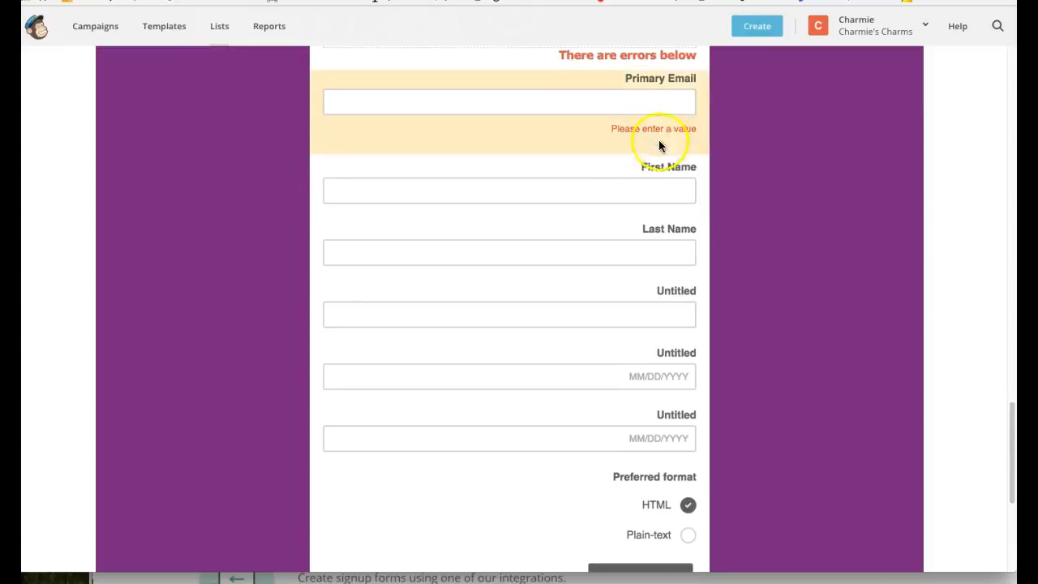
{"action": "scroll", "coordinate": [636, 138], "scroll_direction": "up", "scroll_amount": 1}
{"action": "scroll", "coordinate": [447, 255], "scroll_direction": "down", "scroll_amount": 1}
{"action": "scroll", "coordinate": [452, 254], "scroll_direction": "up", "scroll_amount": 1}
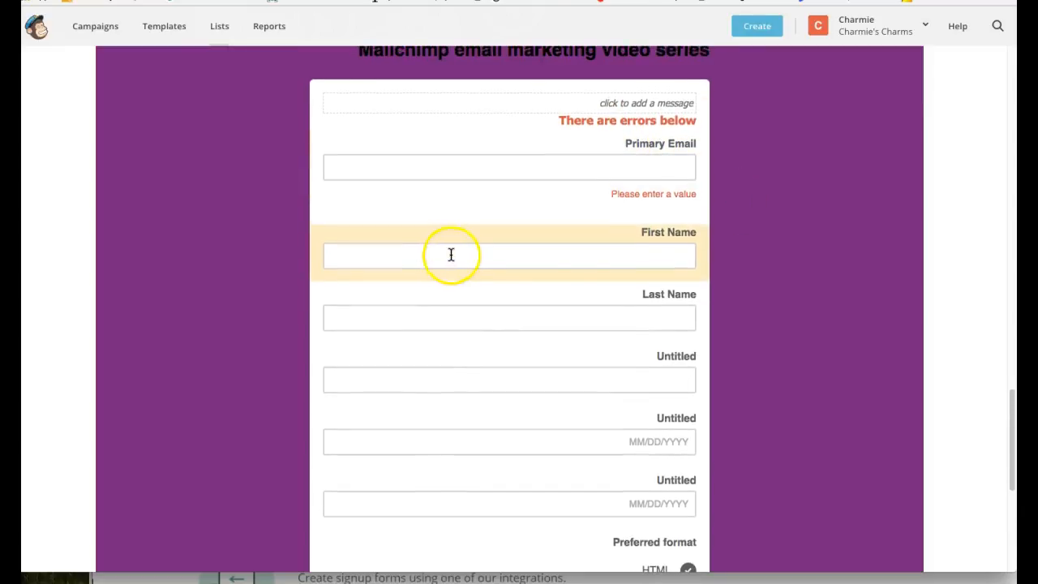
{"action": "scroll", "coordinate": [603, 238], "scroll_direction": "down", "scroll_amount": 1}
{"action": "scroll", "coordinate": [649, 121], "scroll_direction": "up", "scroll_amount": 4}
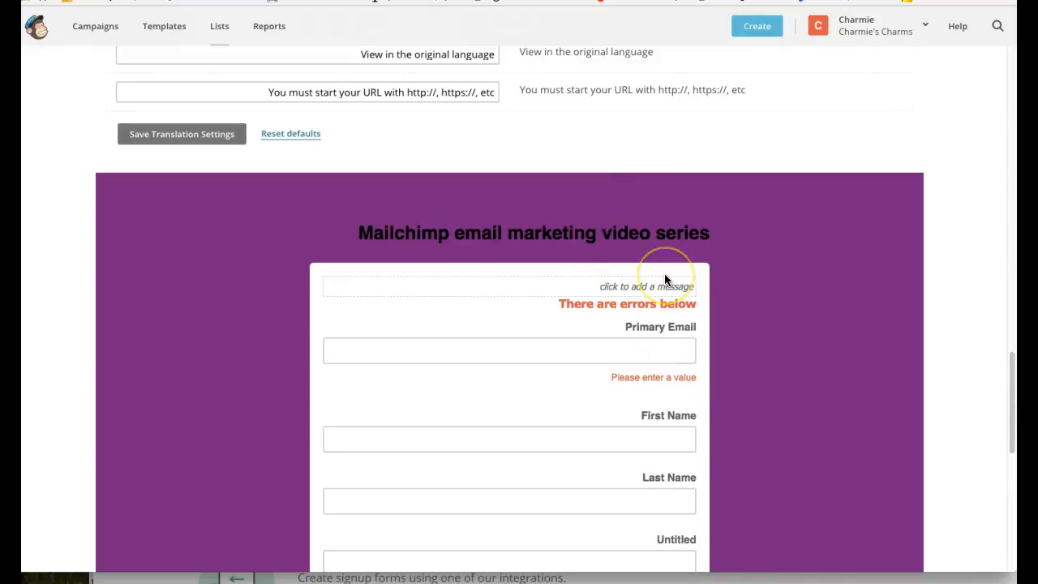
{"action": "scroll", "coordinate": [667, 286], "scroll_direction": "up", "scroll_amount": 1}
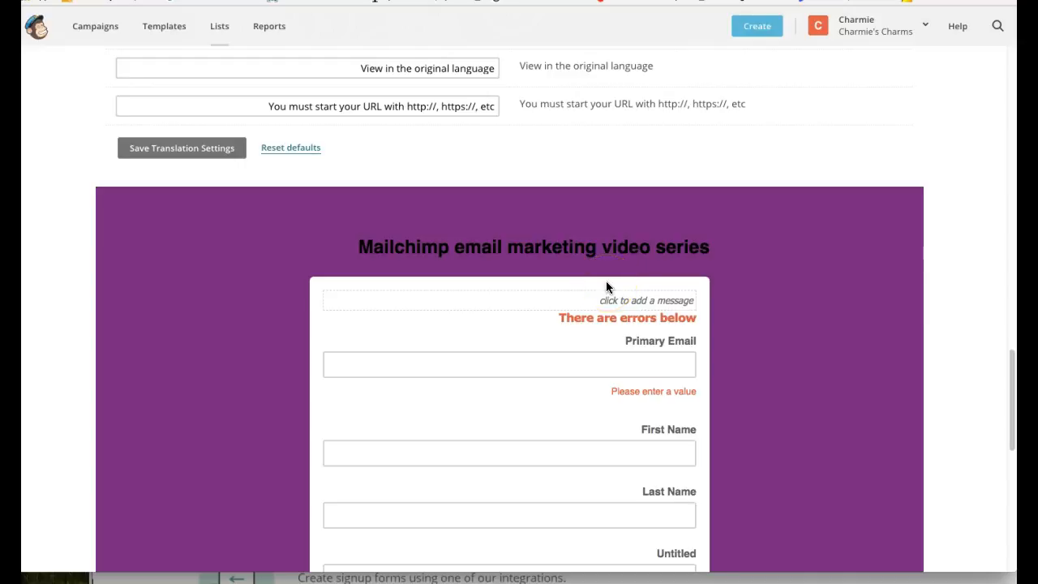
Switch the form being edited to the Signup thank you page
{"action": "scroll", "coordinate": [557, 278], "scroll_direction": "up", "scroll_amount": 8}
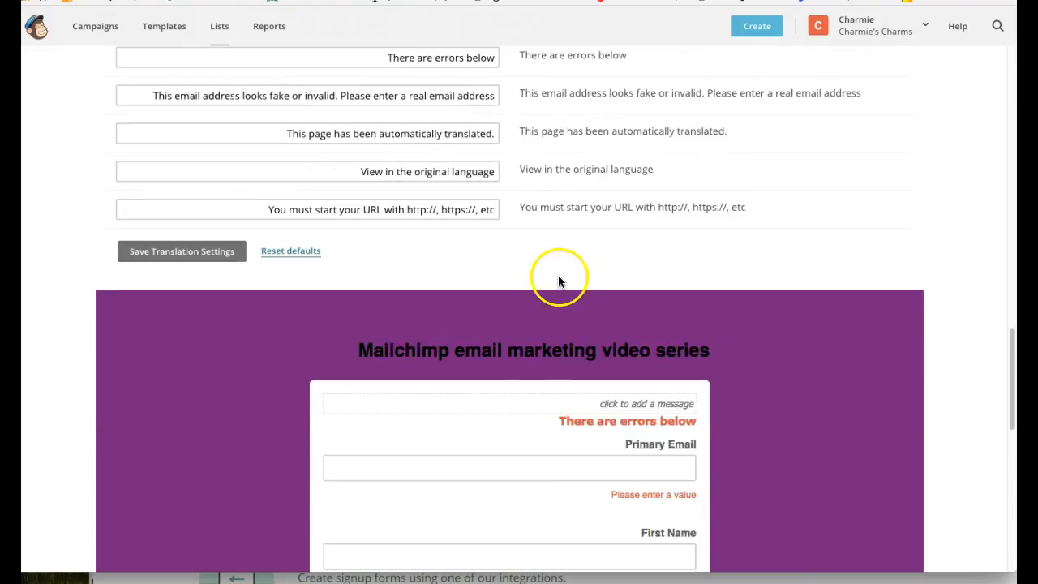
{"action": "scroll", "coordinate": [539, 279], "scroll_direction": "up", "scroll_amount": 5}
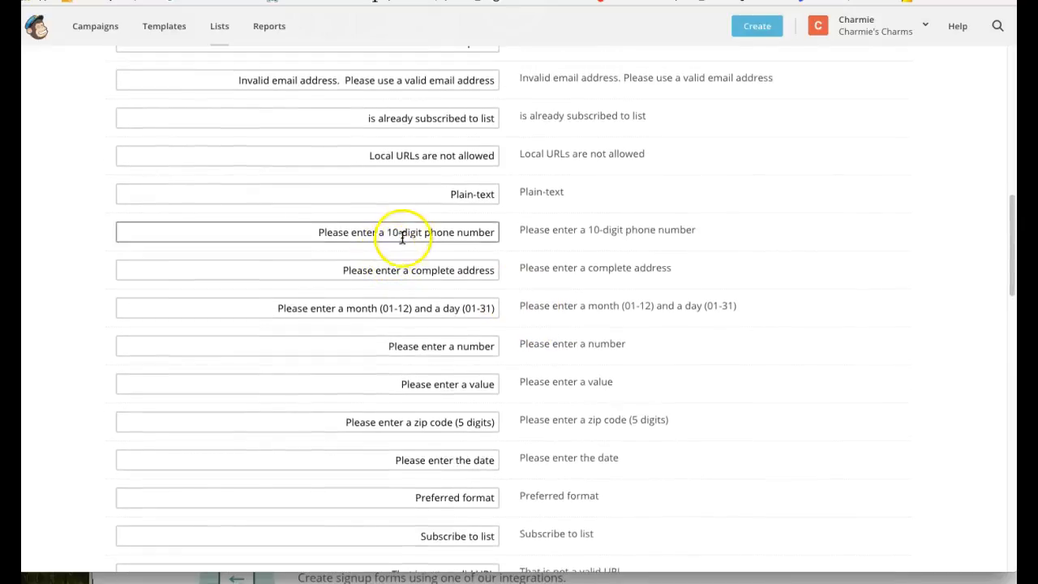
{"action": "scroll", "coordinate": [487, 235], "scroll_direction": "up", "scroll_amount": 6}
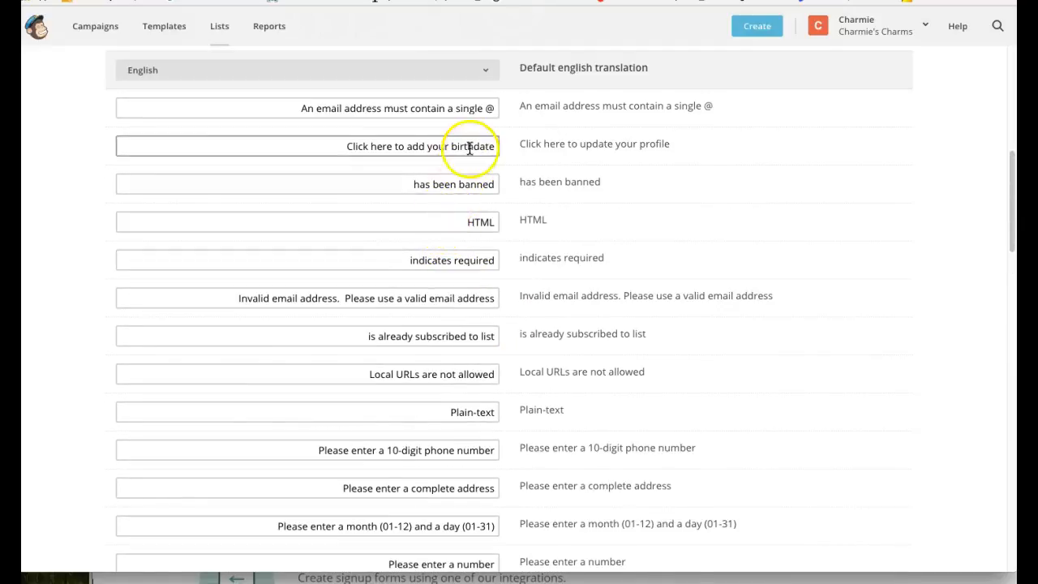
{"action": "scroll", "coordinate": [475, 154], "scroll_direction": "up", "scroll_amount": 2}
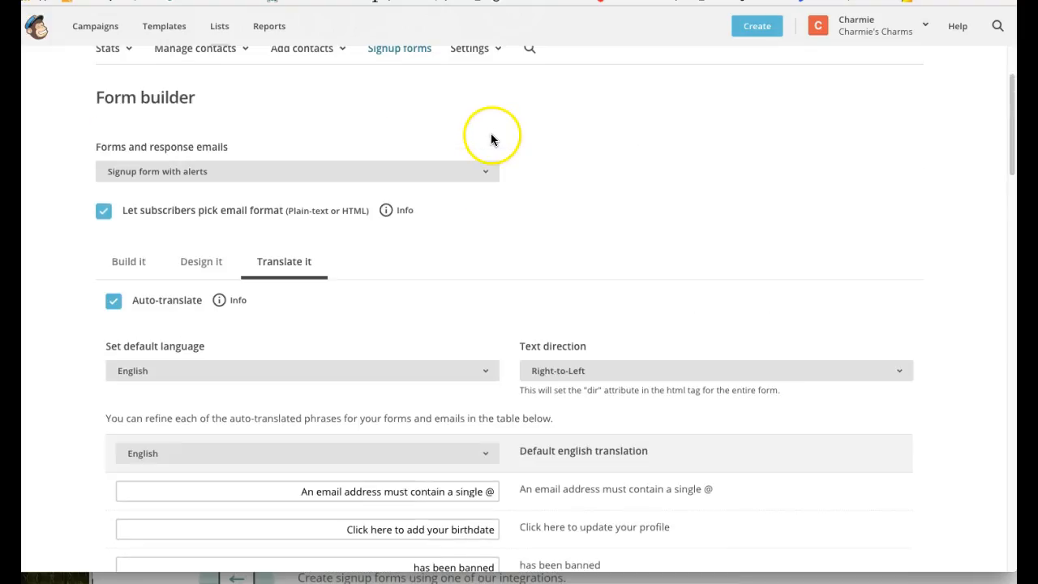
{"action": "left_click", "coordinate": [489, 183]}
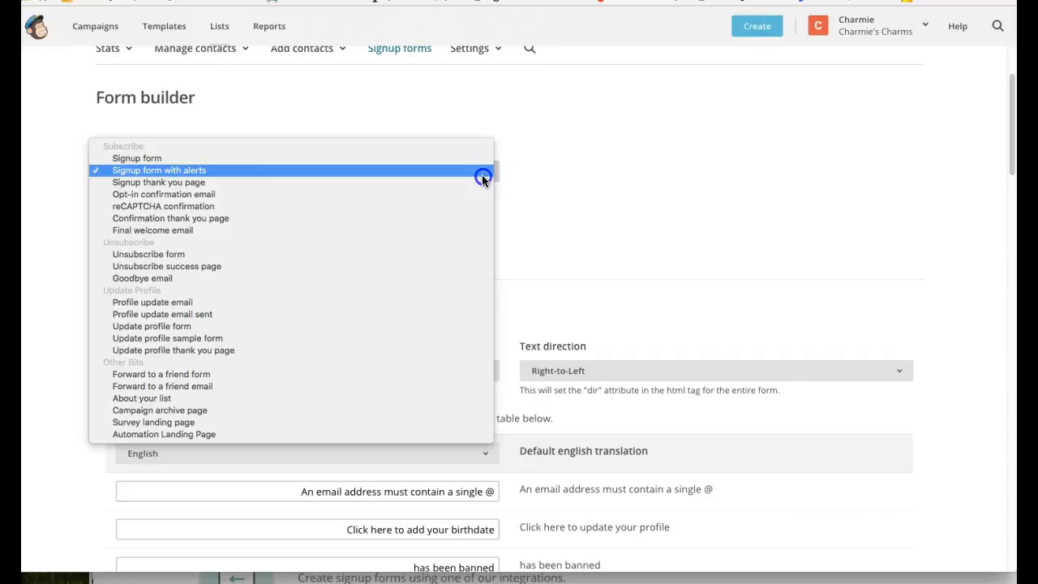
{"action": "left_click", "coordinate": [204, 181]}
Review the thank you page's translation phrases, its option to send subscribers to another URL, and its preview
{"action": "scroll", "coordinate": [333, 179], "scroll_direction": "down", "scroll_amount": 5}
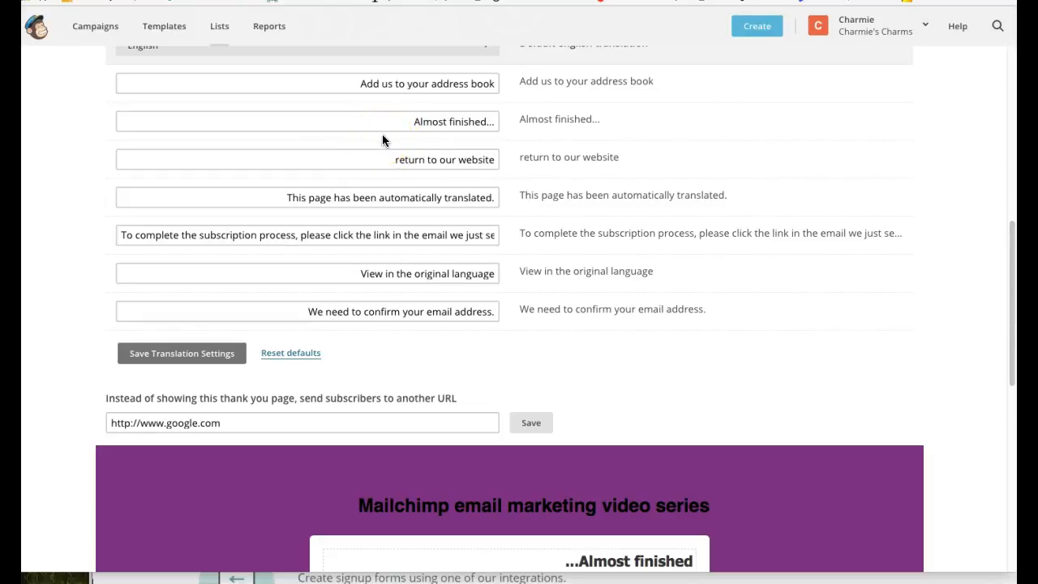
{"action": "scroll", "coordinate": [424, 258], "scroll_direction": "down", "scroll_amount": 2}
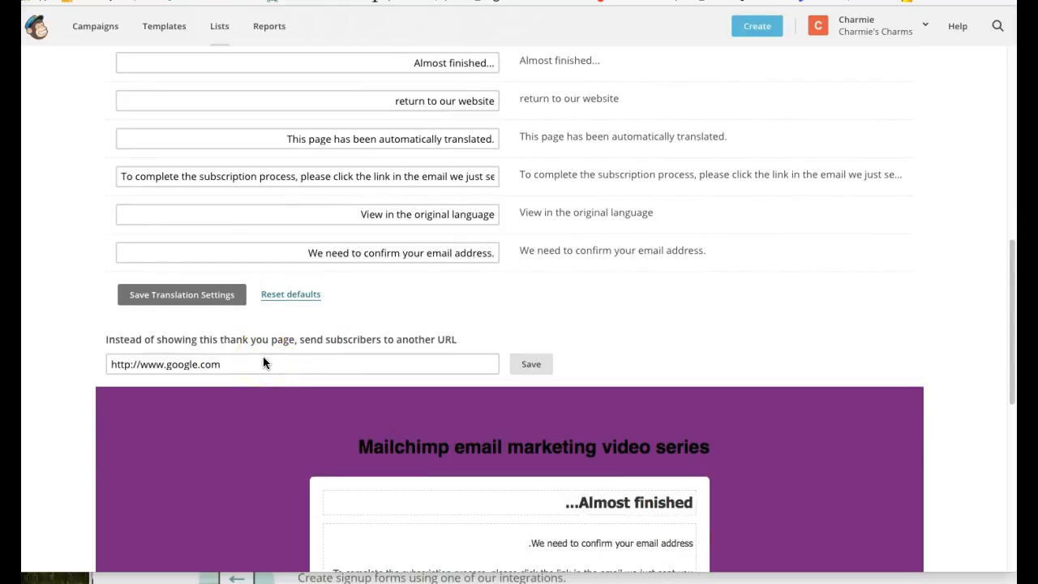
{"action": "scroll", "coordinate": [487, 197], "scroll_direction": "up", "scroll_amount": 5}
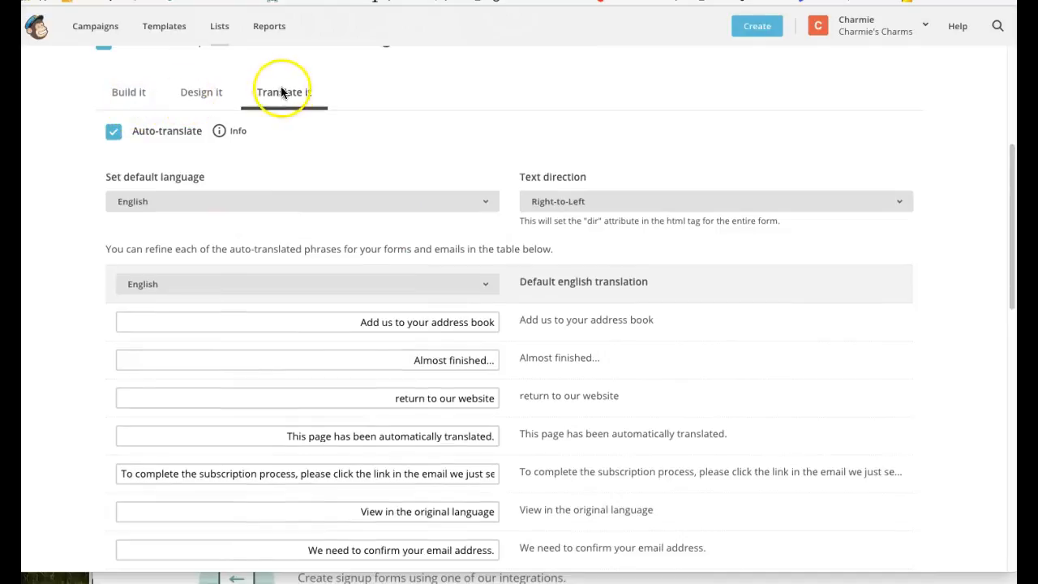
{"action": "scroll", "coordinate": [494, 136], "scroll_direction": "down", "scroll_amount": 8}
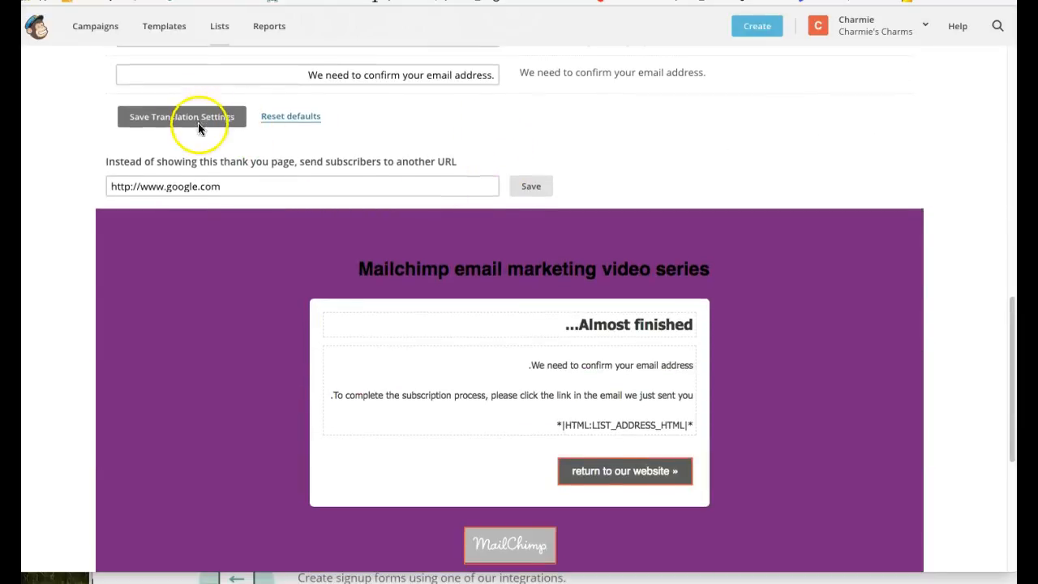
{"action": "scroll", "coordinate": [318, 144], "scroll_direction": "up", "scroll_amount": 1}
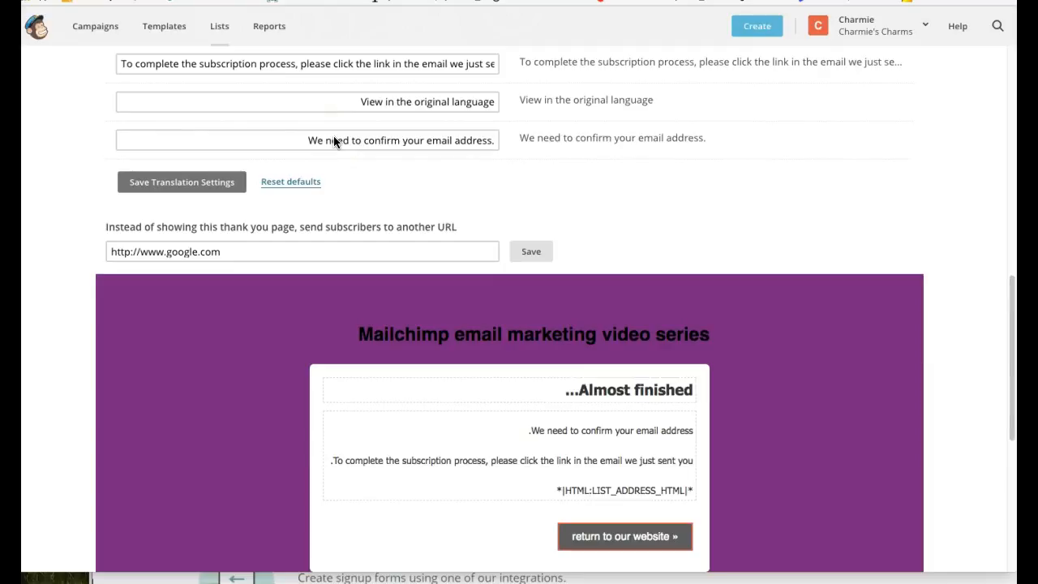
{"action": "scroll", "coordinate": [695, 146], "scroll_direction": "down", "scroll_amount": 1}
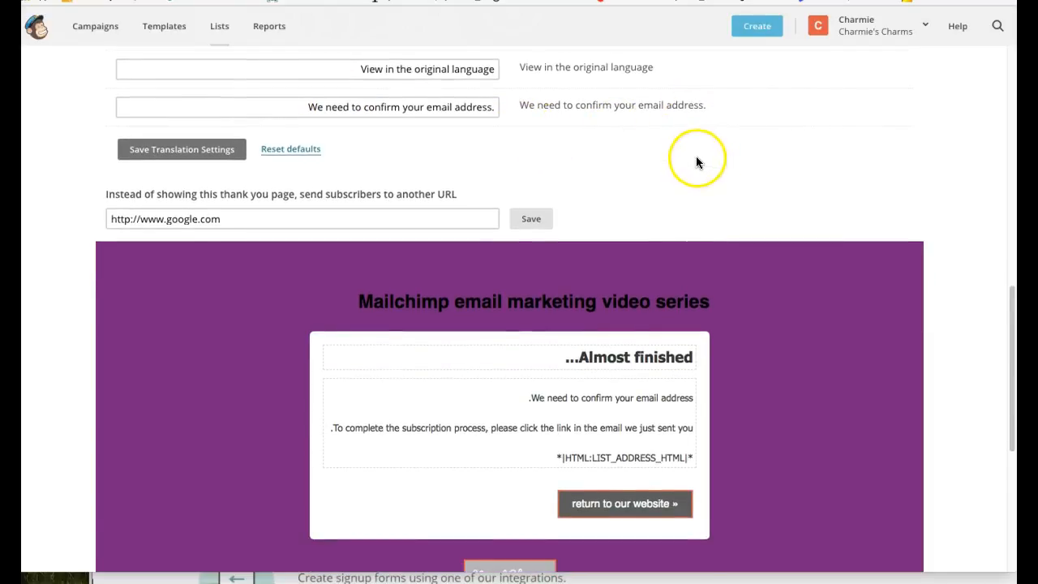
{"action": "scroll", "coordinate": [696, 159], "scroll_direction": "down", "scroll_amount": 5}
{"action": "scroll", "coordinate": [696, 159], "scroll_direction": "up", "scroll_amount": 7}
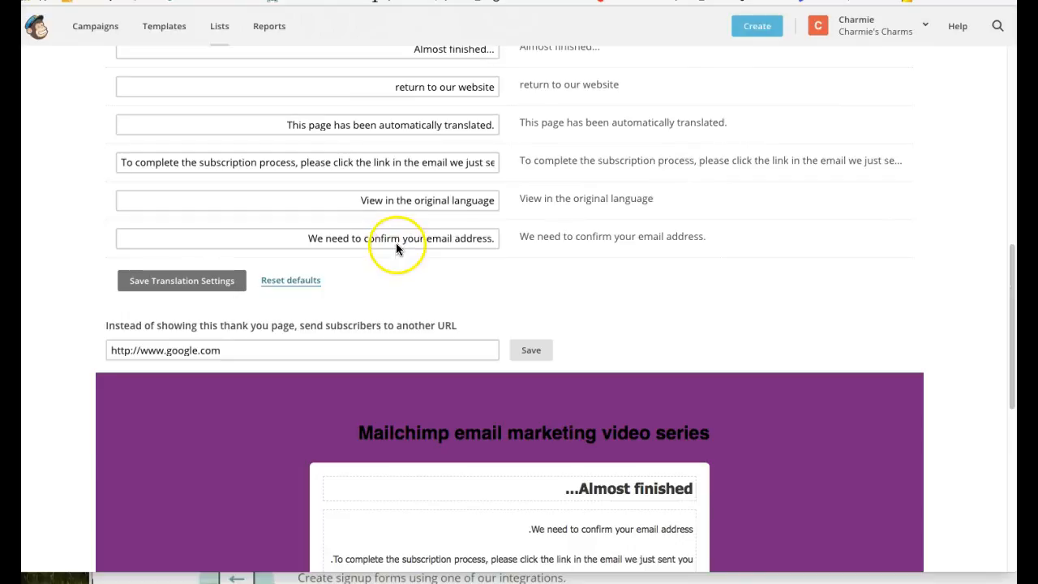
{"action": "scroll", "coordinate": [301, 273], "scroll_direction": "up", "scroll_amount": 2}
{"action": "scroll", "coordinate": [325, 272], "scroll_direction": "up", "scroll_amount": 1}
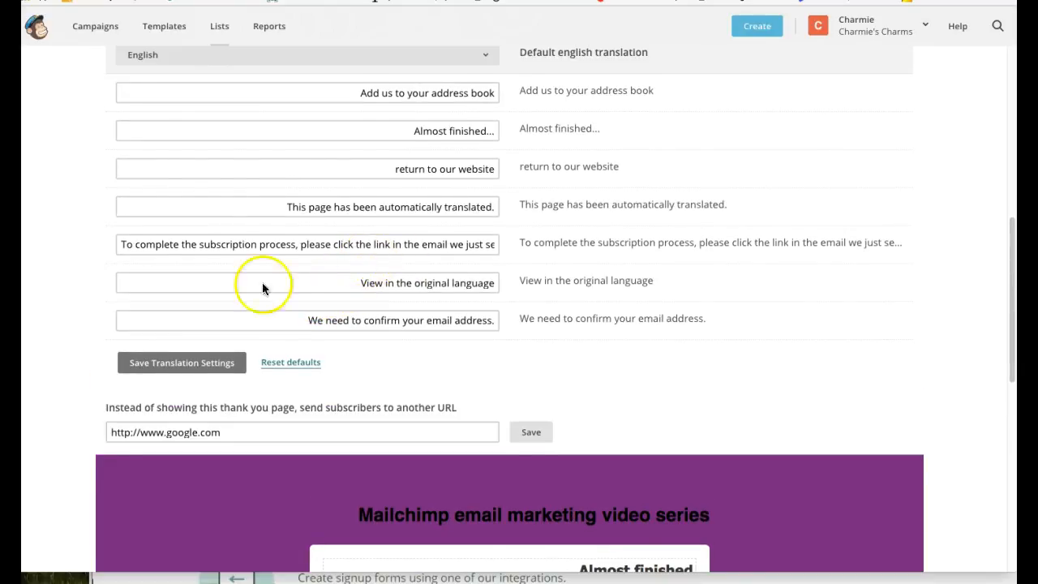
Save the translation settings for the signup thank you page
{"action": "left_click", "coordinate": [197, 366]}
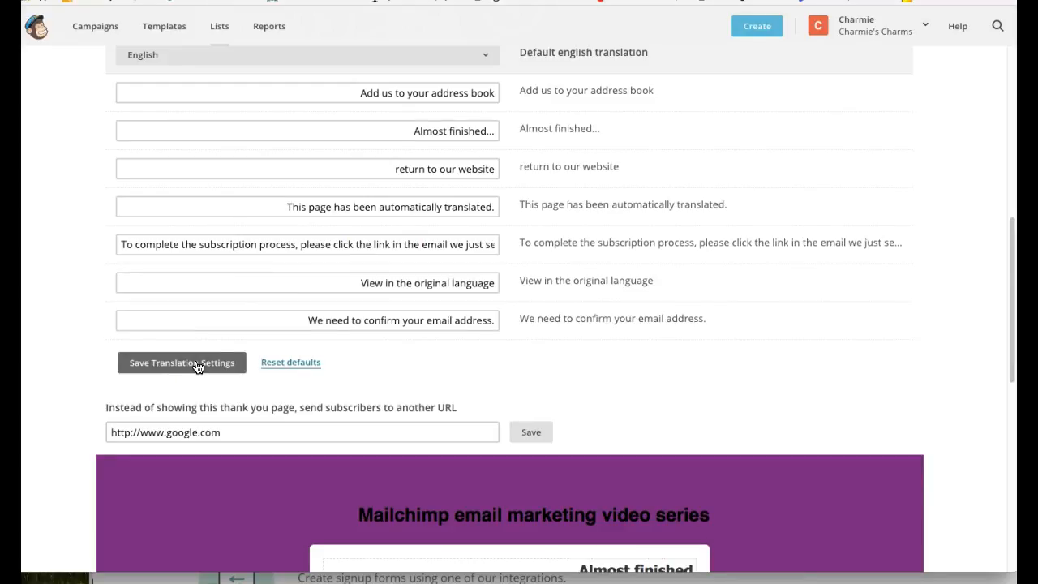
{"action": "right_click", "coordinate": [208, 361]}
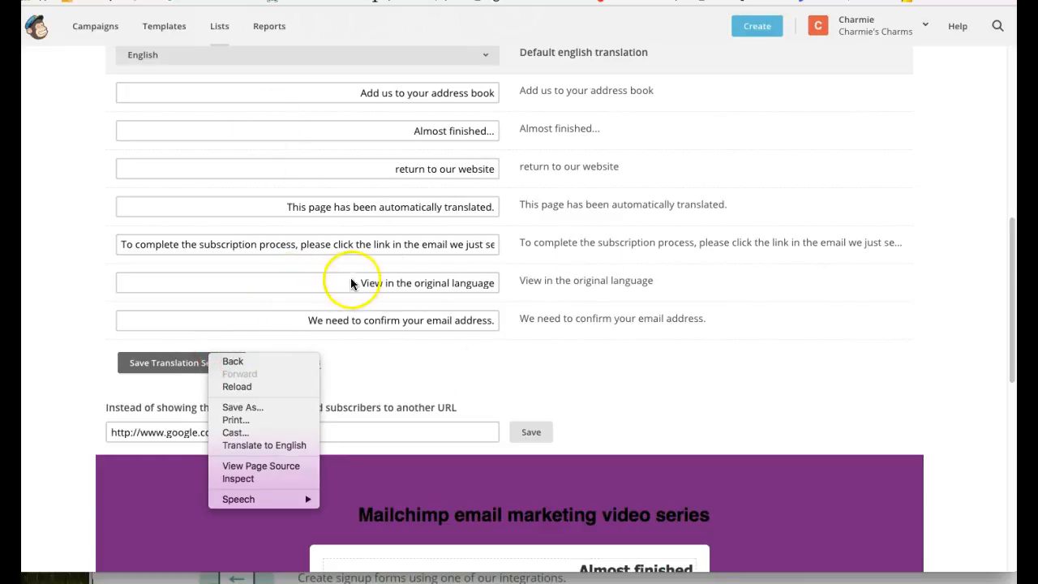
{"action": "left_click", "coordinate": [679, 172]}
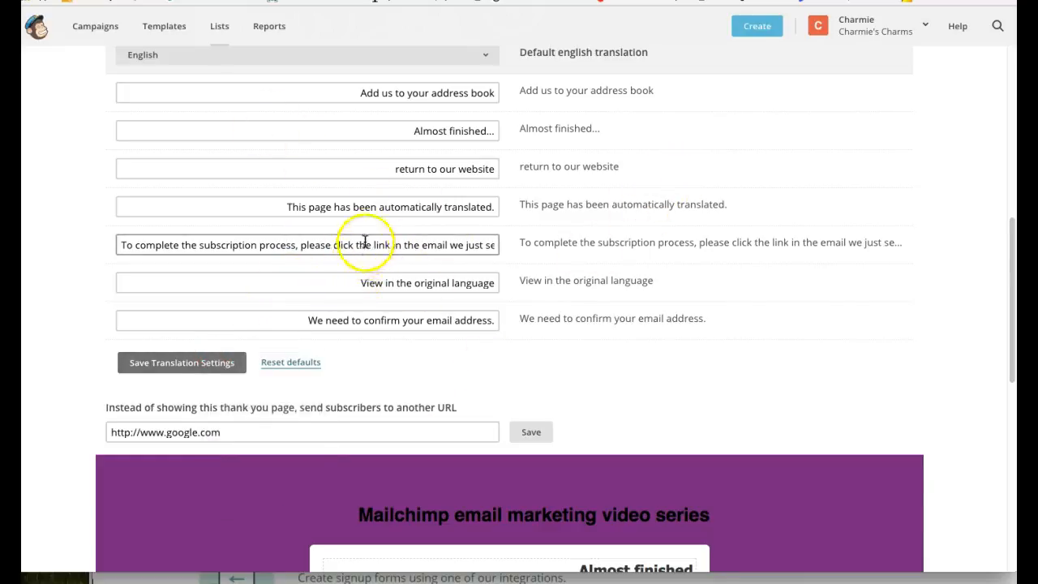
{"action": "scroll", "coordinate": [365, 242], "scroll_direction": "up", "scroll_amount": 5}
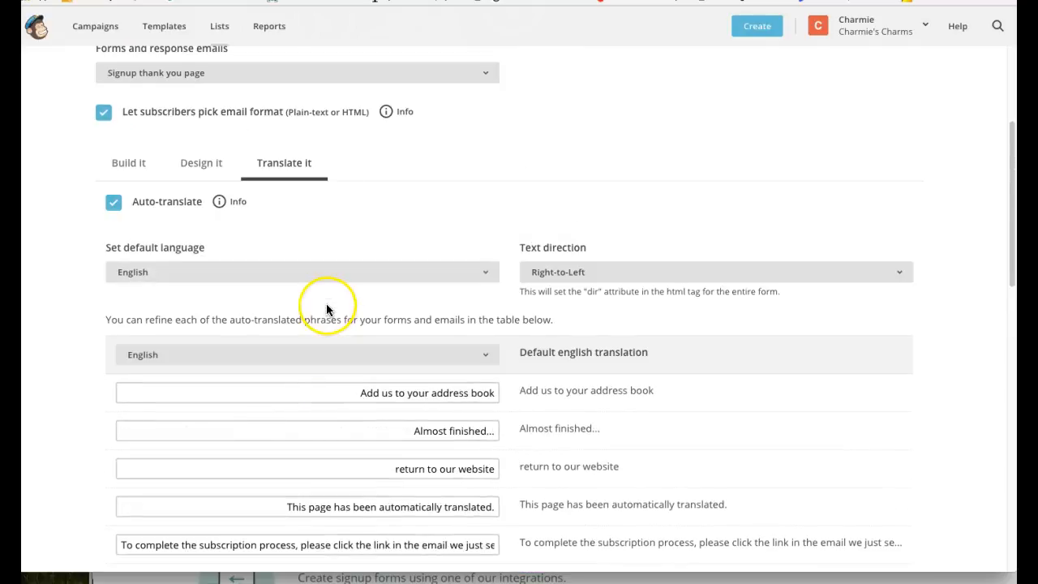
Switch the form being edited from the Signup thank you page to the Opt-in confirmation email
{"action": "scroll", "coordinate": [327, 309], "scroll_direction": "up", "scroll_amount": 3}
{"action": "scroll", "coordinate": [327, 309], "scroll_direction": "down", "scroll_amount": 3}
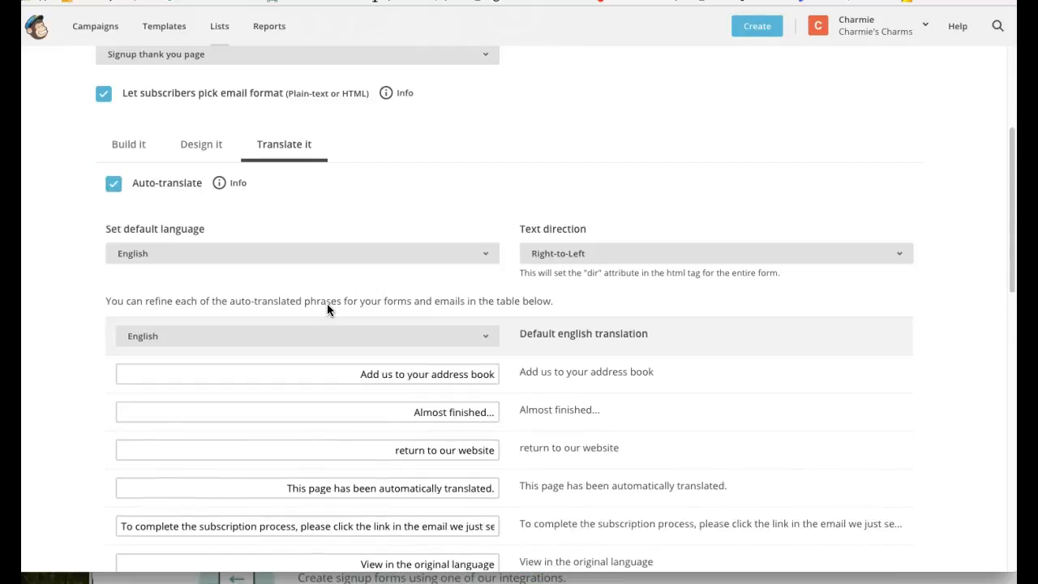
{"action": "scroll", "coordinate": [326, 303], "scroll_direction": "up", "scroll_amount": 1}
{"action": "left_click", "coordinate": [393, 298]}
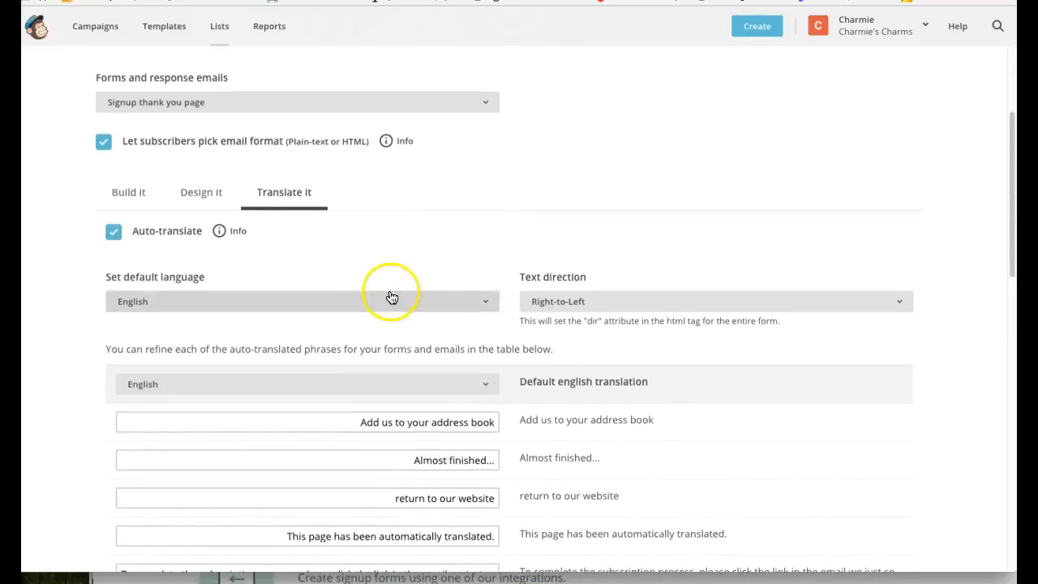
{"action": "scroll", "coordinate": [391, 298], "scroll_direction": "up", "scroll_amount": 3}
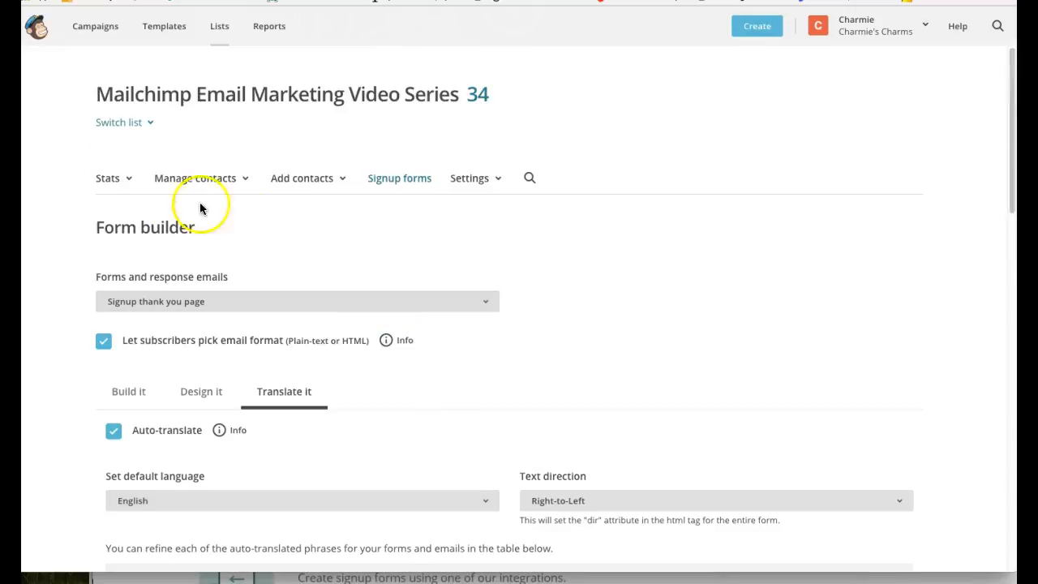
{"action": "left_click", "coordinate": [485, 300]}
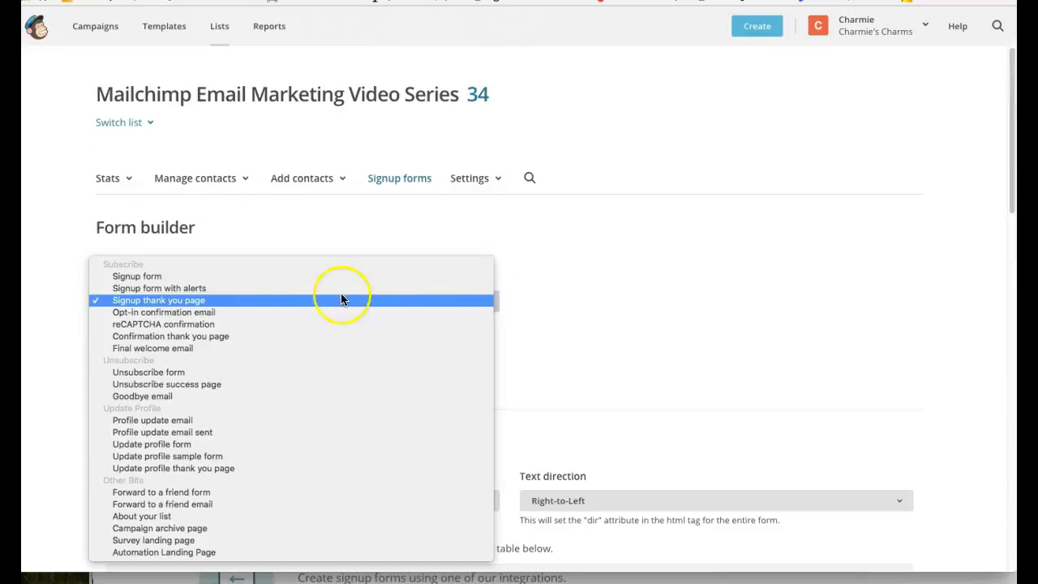
{"action": "left_click", "coordinate": [187, 312]}
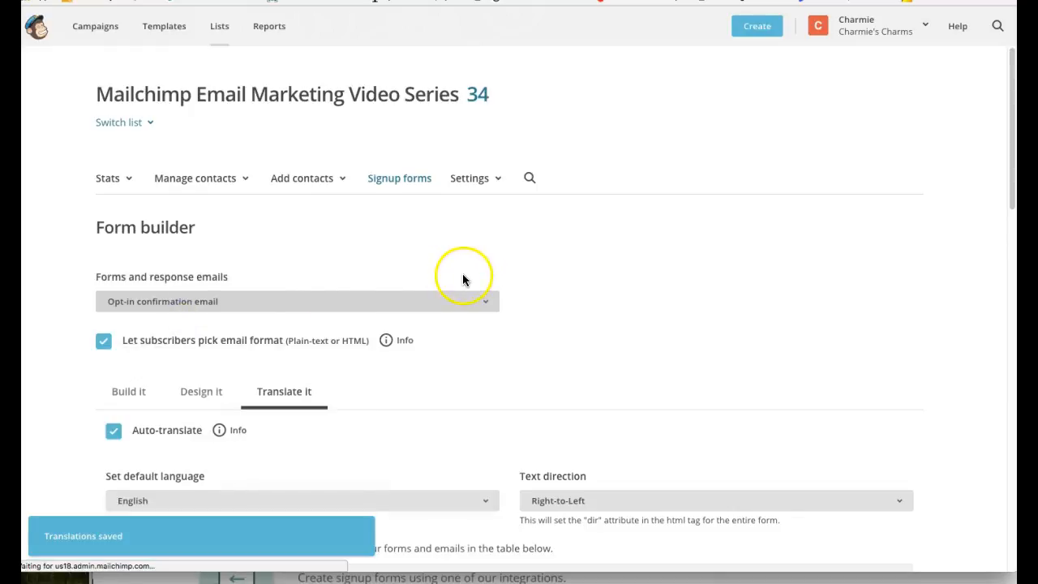
Review the opt-in confirmation email's translation phrases, its From, Reply-to and Subject fields, and its preview
{"action": "scroll", "coordinate": [463, 289], "scroll_direction": "down", "scroll_amount": 5}
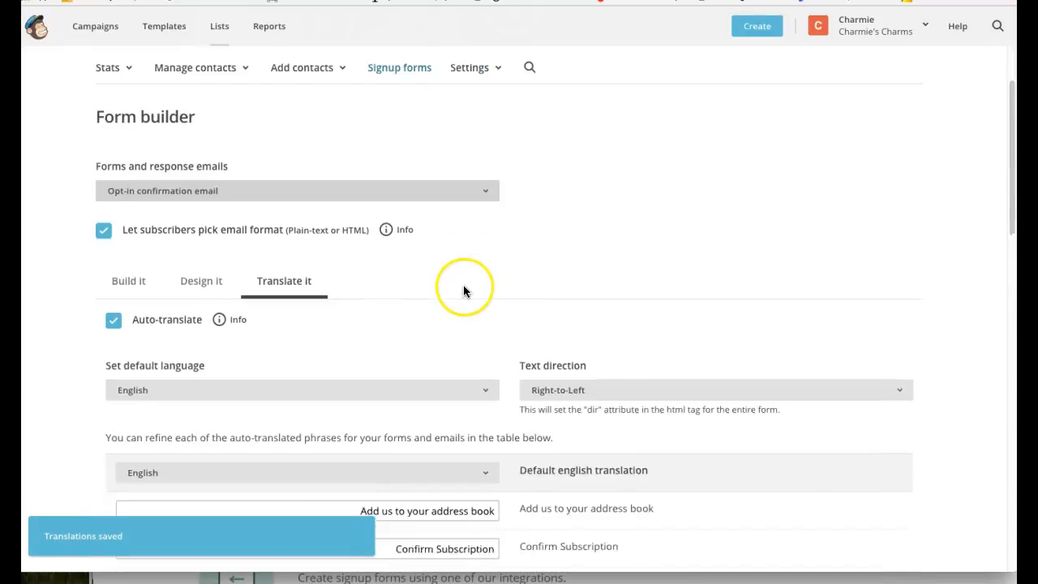
{"action": "scroll", "coordinate": [459, 306], "scroll_direction": "down", "scroll_amount": 2}
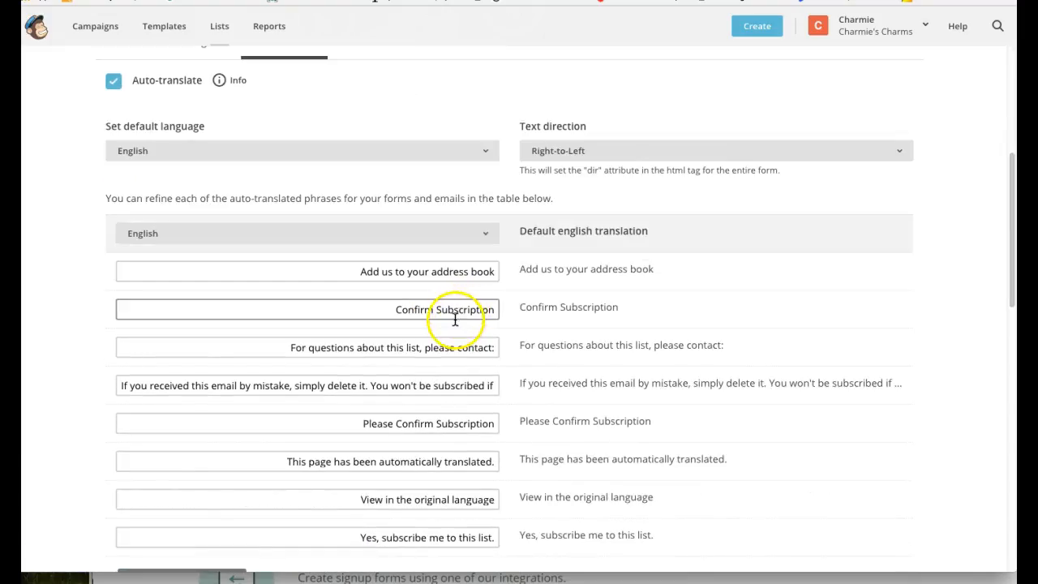
{"action": "scroll", "coordinate": [417, 320], "scroll_direction": "up", "scroll_amount": 2}
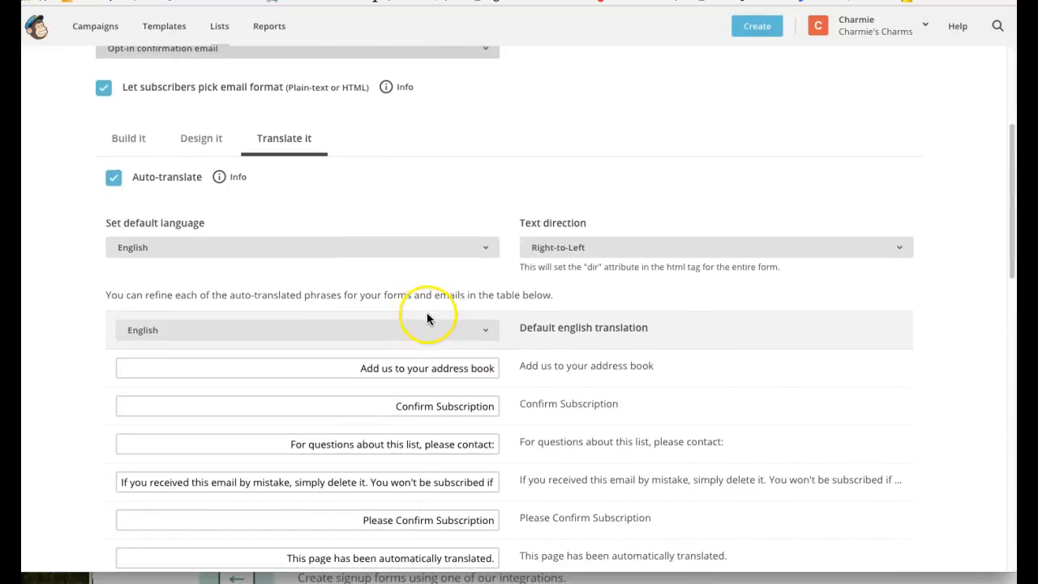
{"action": "scroll", "coordinate": [429, 259], "scroll_direction": "down", "scroll_amount": 10}
{"action": "scroll", "coordinate": [719, 287], "scroll_direction": "down", "scroll_amount": 1}
{"action": "scroll", "coordinate": [719, 285], "scroll_direction": "up", "scroll_amount": 2}
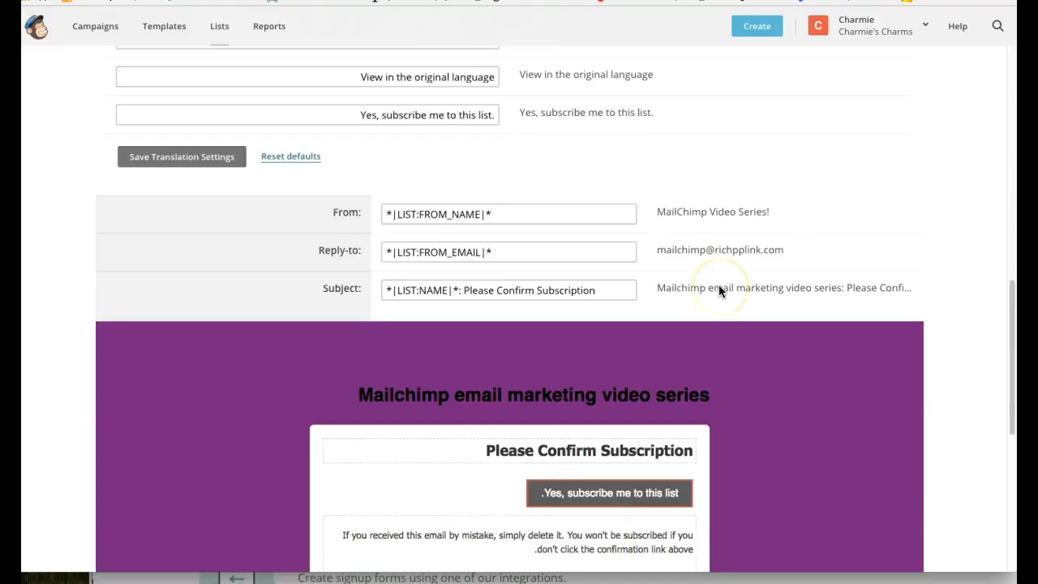
{"action": "scroll", "coordinate": [719, 285], "scroll_direction": "down", "scroll_amount": 2}
{"action": "scroll", "coordinate": [719, 291], "scroll_direction": "down", "scroll_amount": 1}
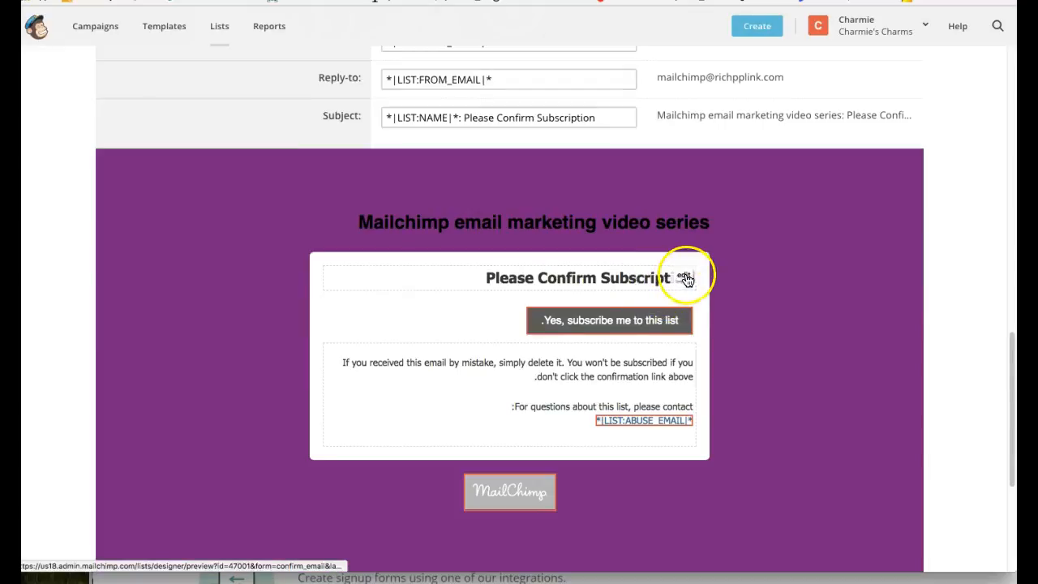
Replace the "Please Confirm Subscription" heading in the email preview with "Thanks For Subscribing To My Newsletter!" and save the content
{"action": "left_click", "coordinate": [687, 278]}
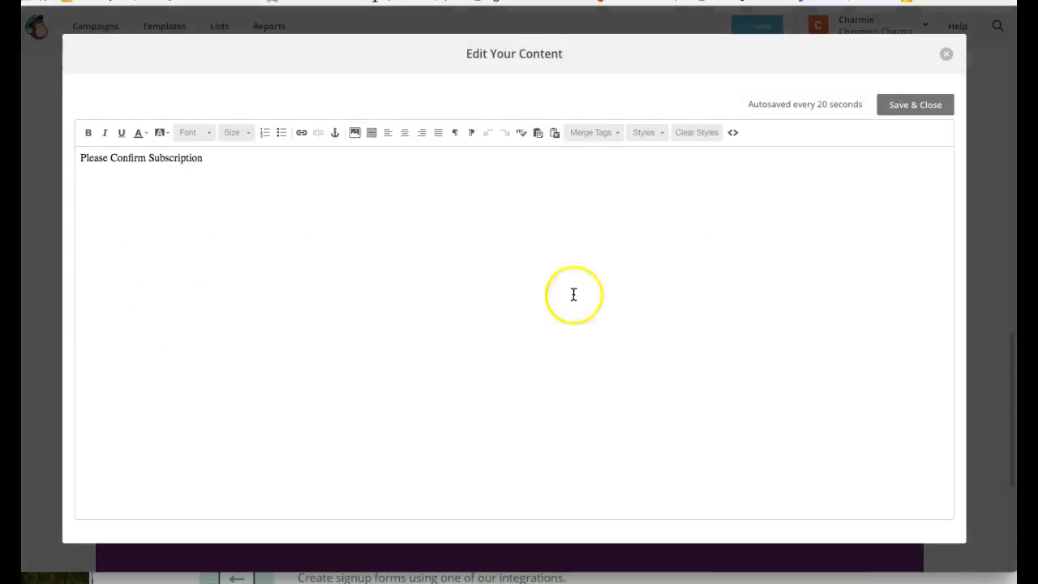
{"action": "left_click_drag", "start_coordinate": [203, 158], "coordinate": [73, 159]}
{"action": "type", "text": "T"}
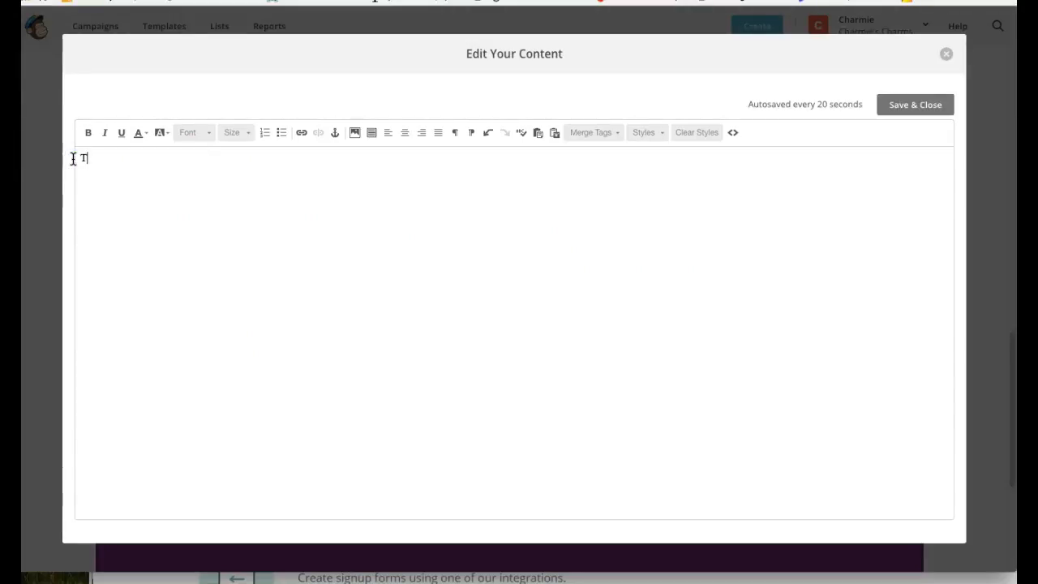
{"action": "type", "text": "hanks For Subscribi"}
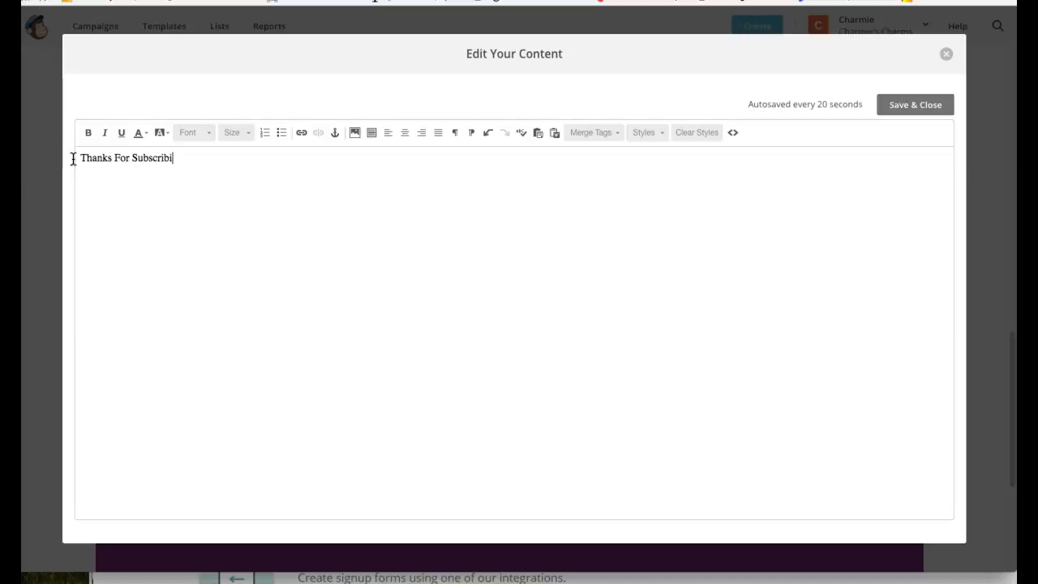
{"action": "type", "text": "g t"}
{"action": "type", "text": "To My Newsletter!"}
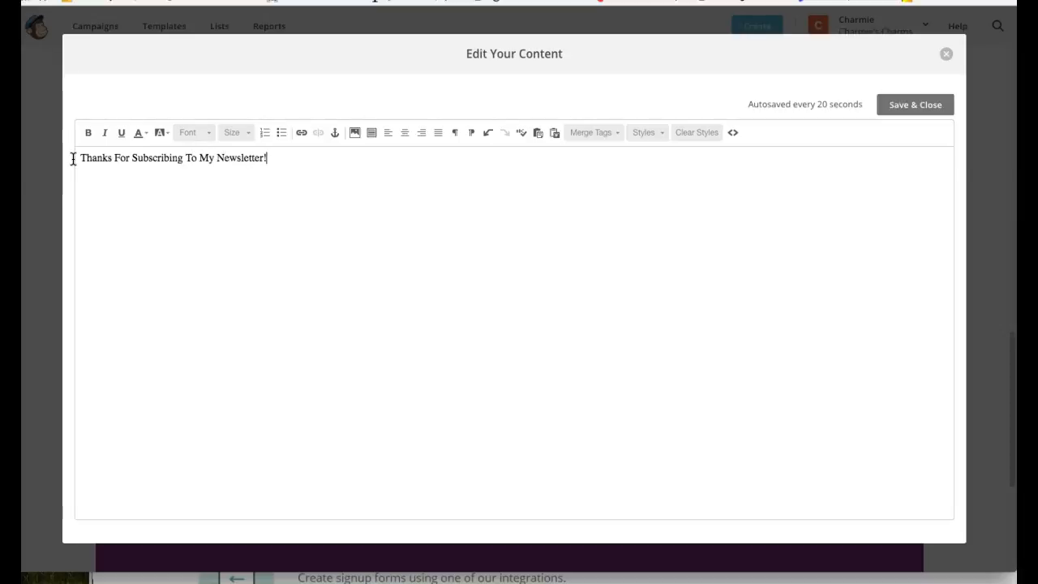
{"action": "left_click", "coordinate": [895, 105]}
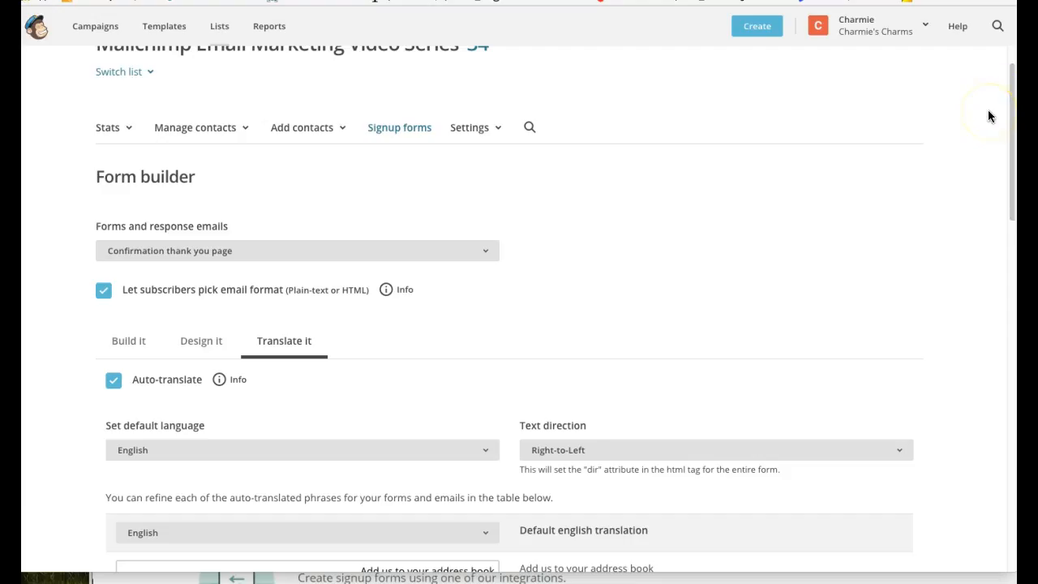
Look over the Confirmation thank you page's phrases and return the form builder to the Opt-in confirmation email
{"action": "scroll", "coordinate": [1002, 118], "scroll_direction": "down", "scroll_amount": 6}
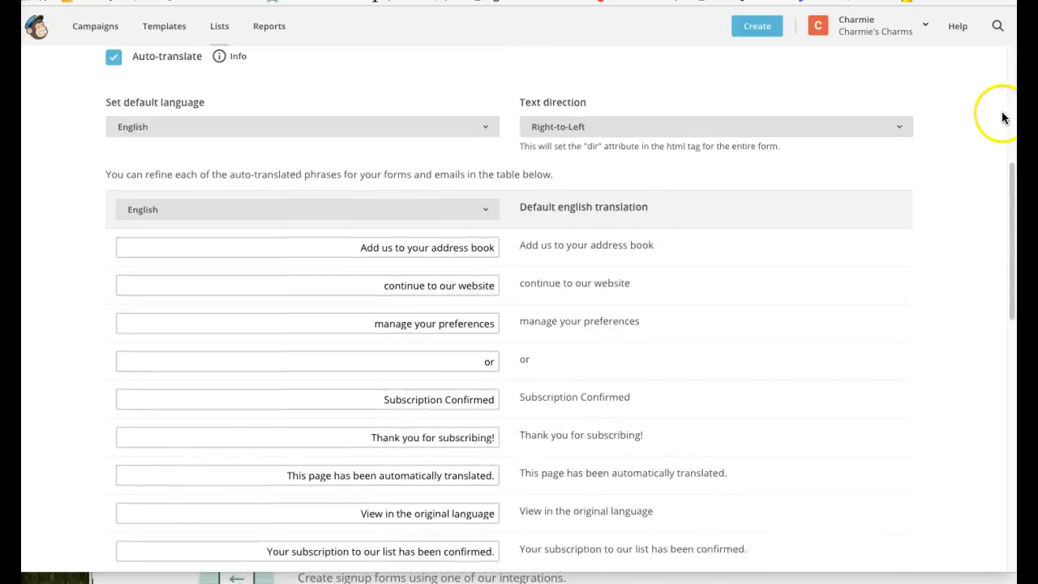
{"action": "scroll", "coordinate": [1003, 117], "scroll_direction": "up", "scroll_amount": 3}
{"action": "scroll", "coordinate": [608, 194], "scroll_direction": "up", "scroll_amount": 3}
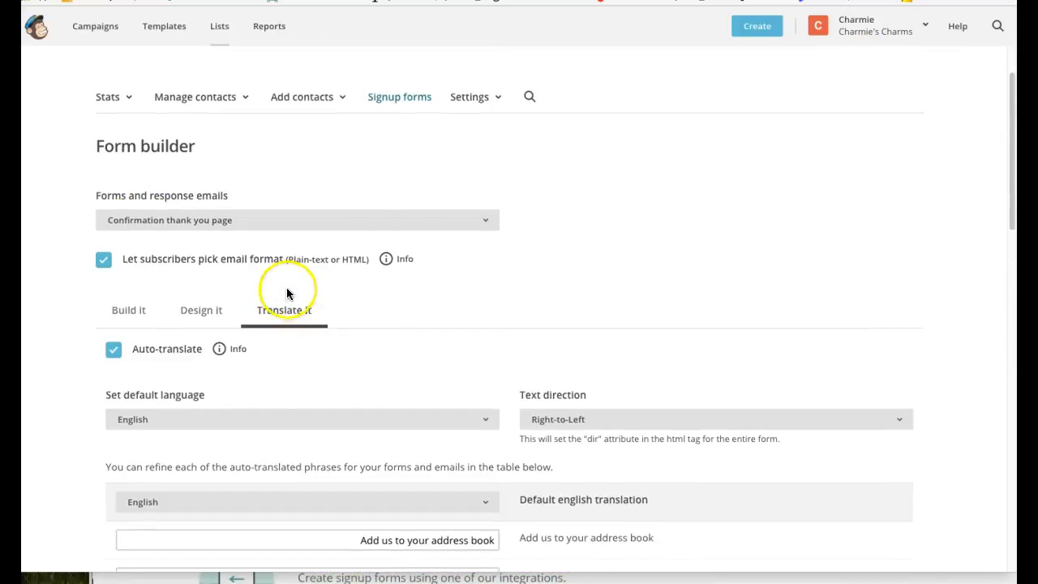
{"action": "left_click", "coordinate": [468, 226]}
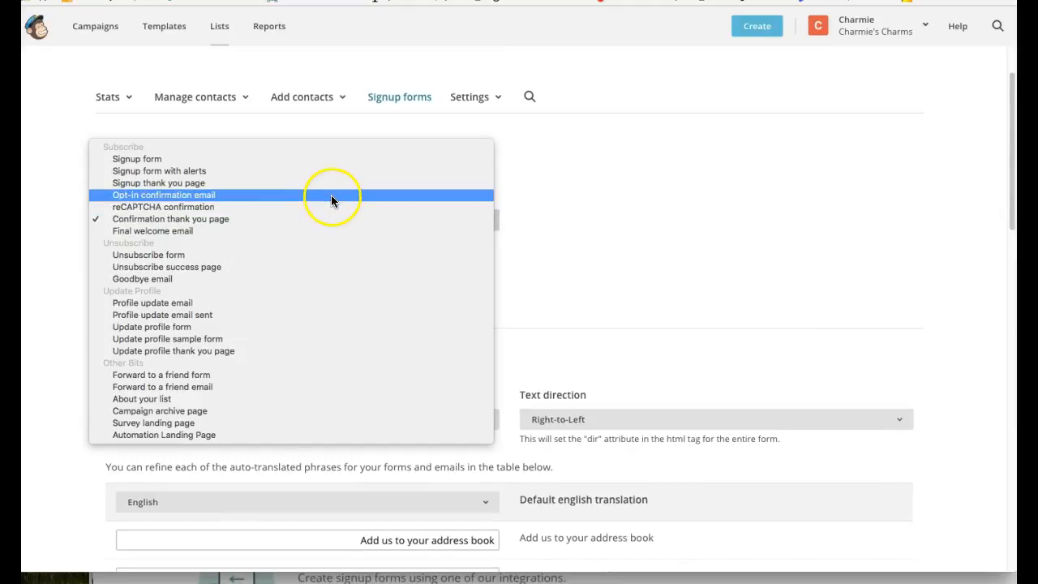
{"action": "left_click", "coordinate": [331, 196]}
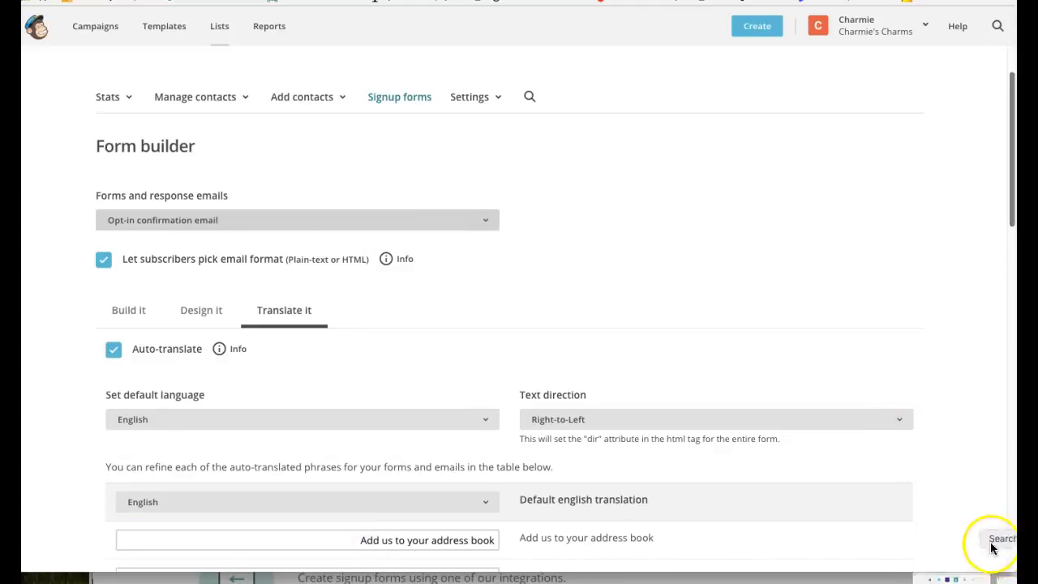
Switch the form being edited to reCAPTCHA confirmation and save its translation settings
{"action": "scroll", "coordinate": [950, 544], "scroll_direction": "down", "scroll_amount": 1}
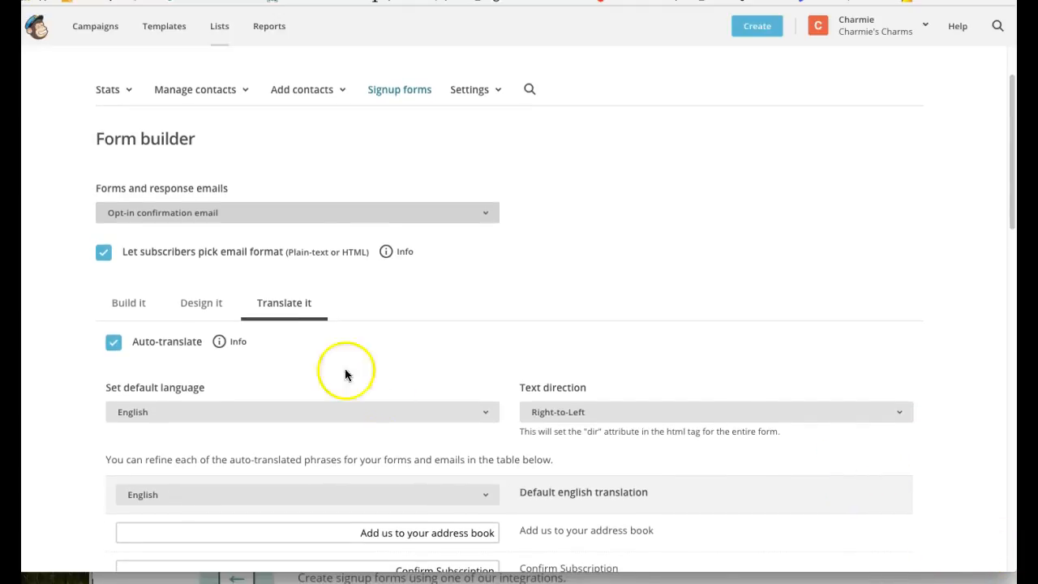
{"action": "left_click", "coordinate": [482, 217]}
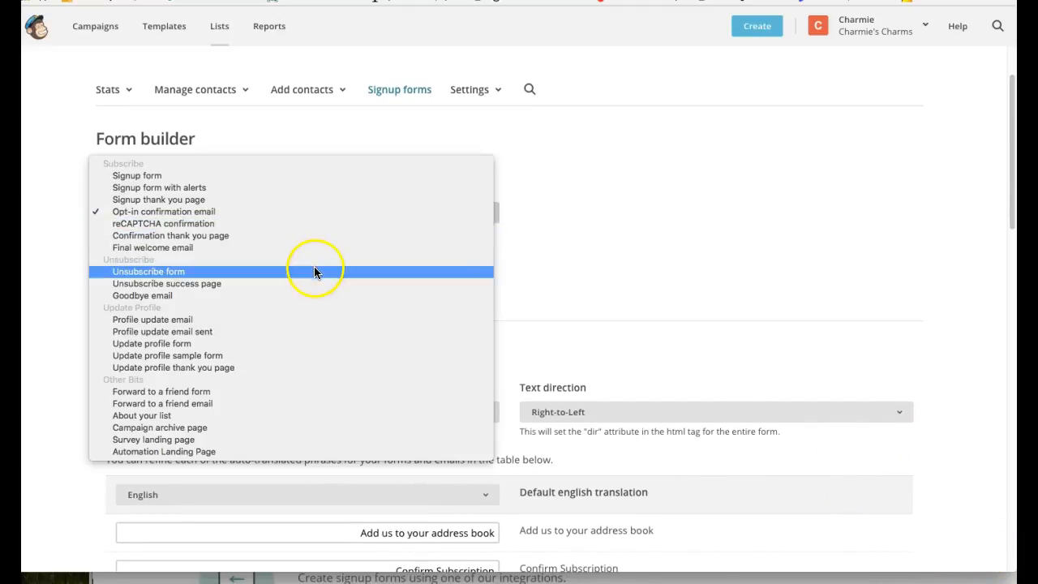
{"action": "left_click", "coordinate": [343, 222]}
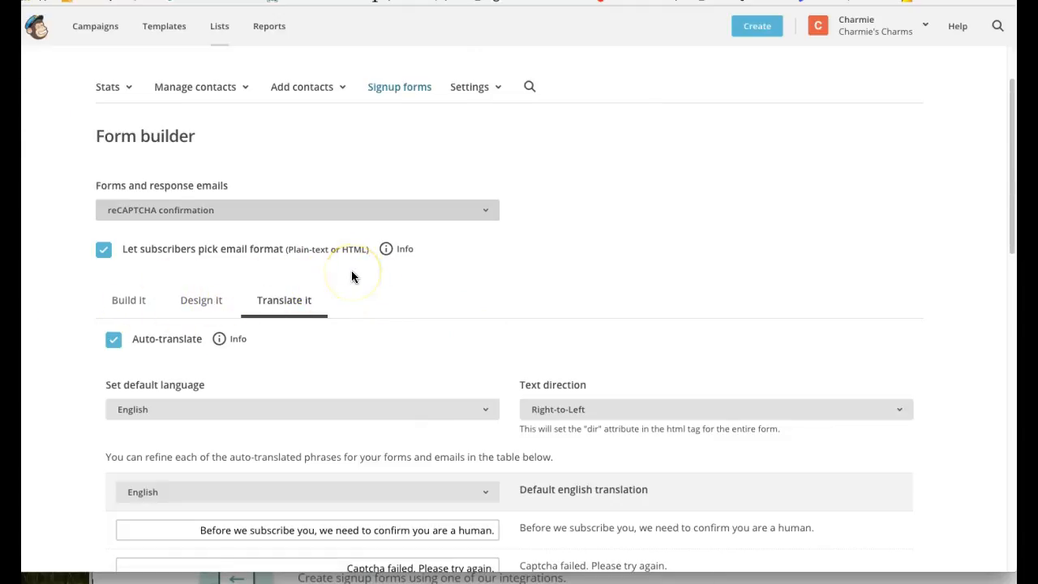
{"action": "scroll", "coordinate": [394, 318], "scroll_direction": "down", "scroll_amount": 5}
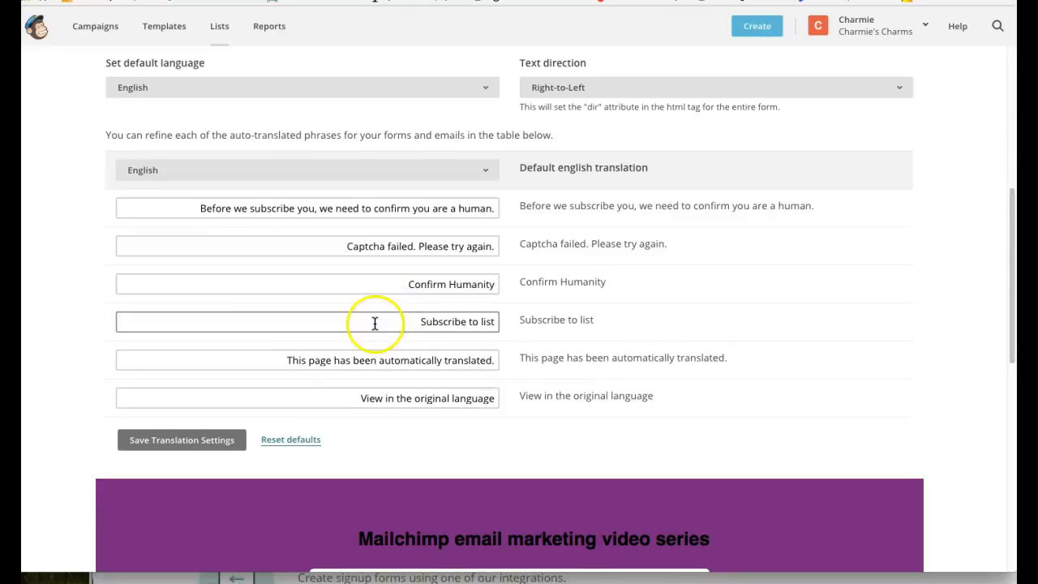
{"action": "left_click", "coordinate": [192, 420]}
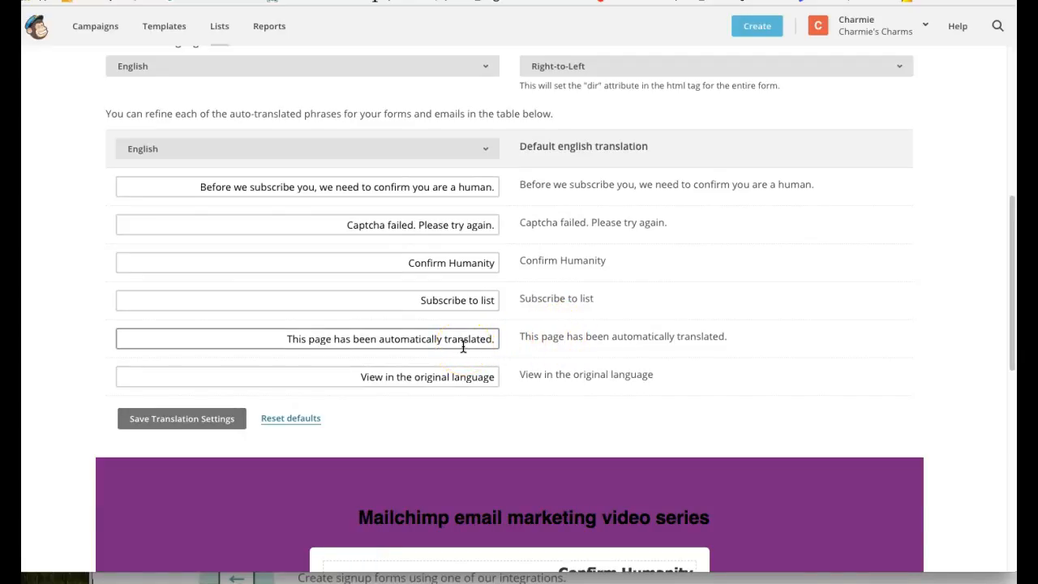
Switch the form being edited to the Confirmation thank you page and review its translation phrases
{"action": "scroll", "coordinate": [459, 350], "scroll_direction": "up", "scroll_amount": 3}
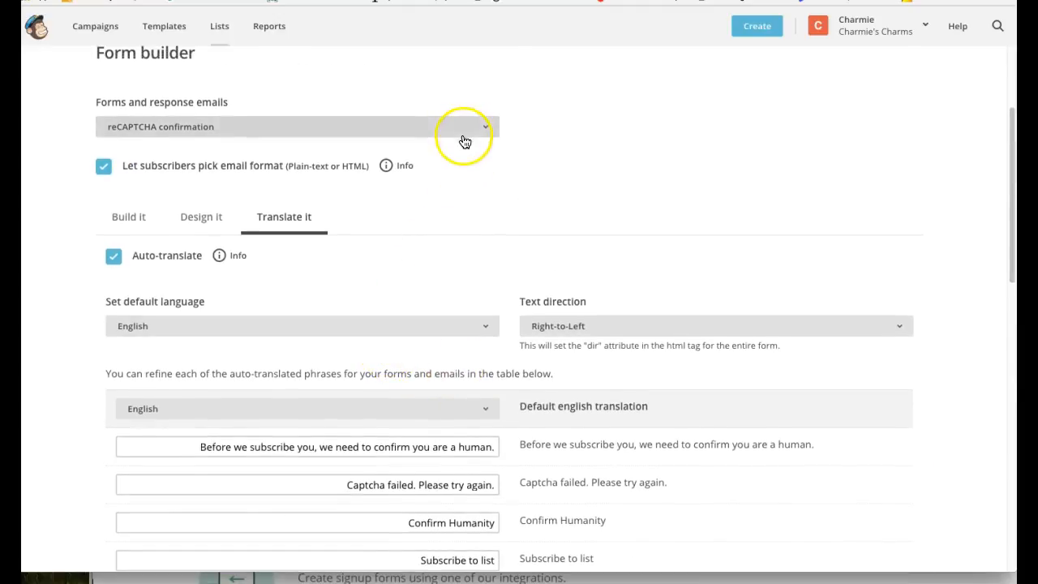
{"action": "left_click", "coordinate": [455, 128]}
{"action": "left_click", "coordinate": [407, 137]}
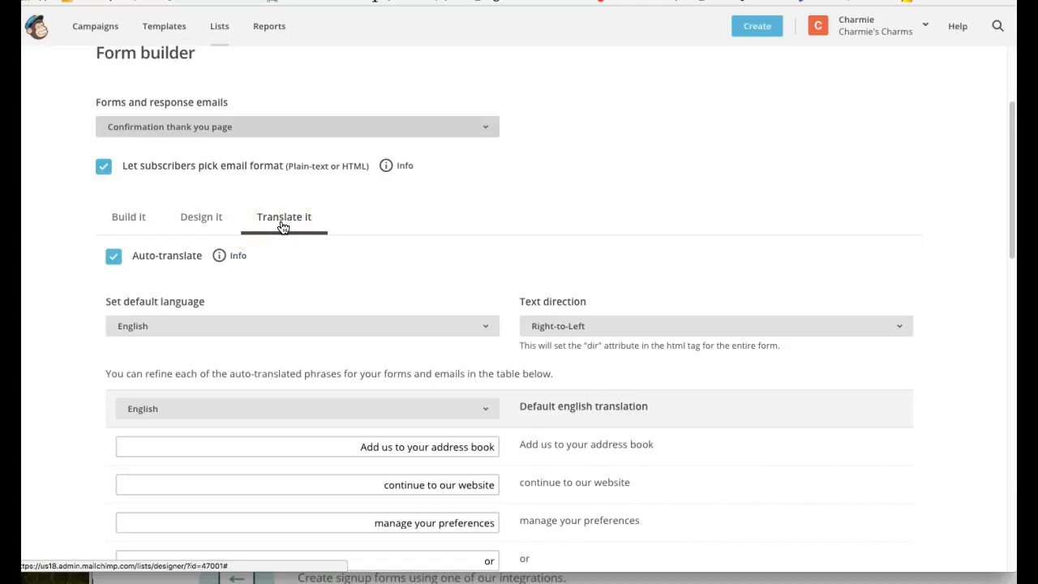
{"action": "scroll", "coordinate": [336, 248], "scroll_direction": "down", "scroll_amount": 3}
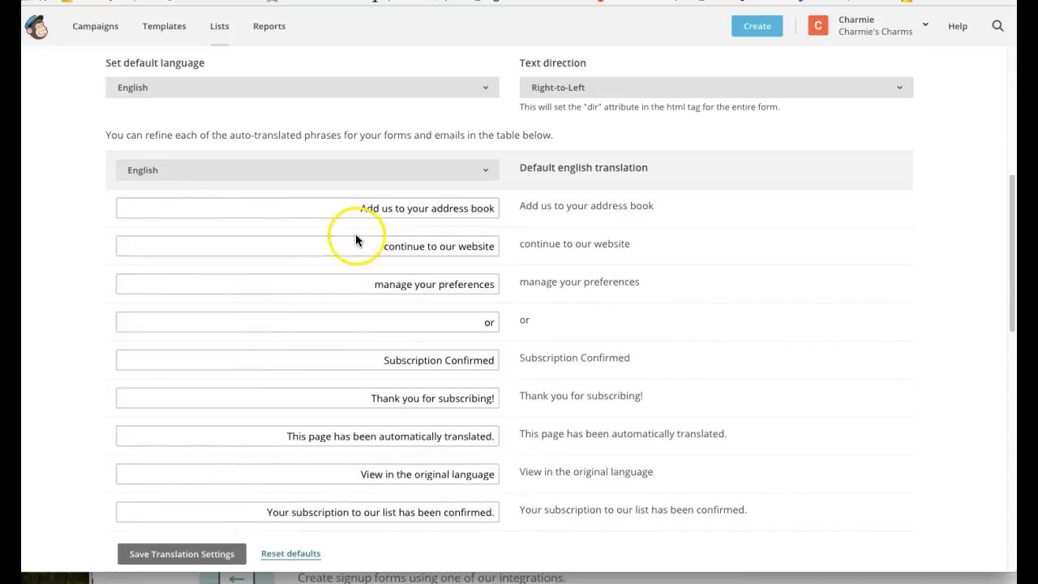
{"action": "scroll", "coordinate": [361, 248], "scroll_direction": "up", "scroll_amount": 3}
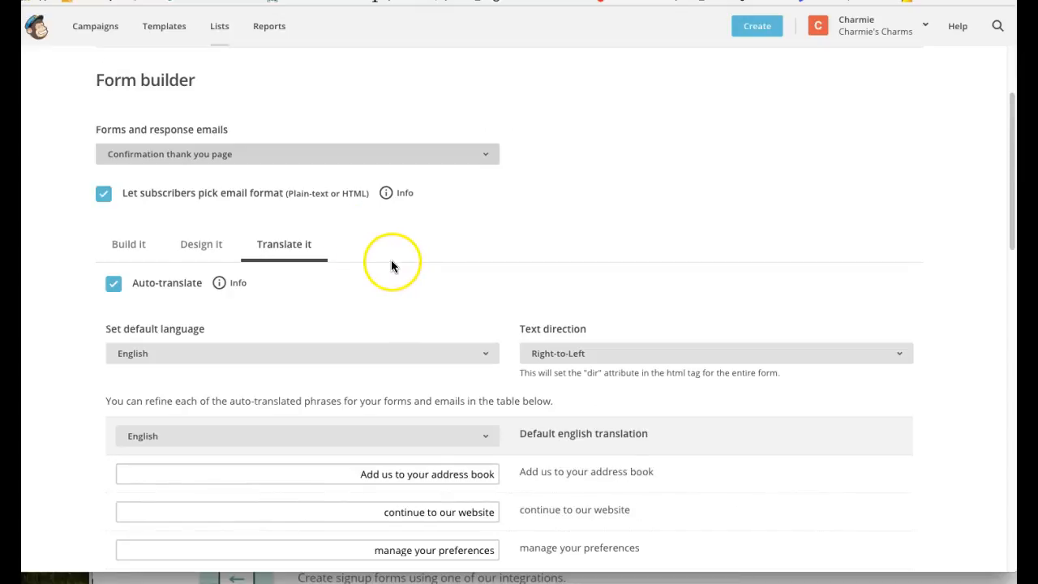
{"action": "scroll", "coordinate": [391, 264], "scroll_direction": "down", "scroll_amount": 5}
{"action": "scroll", "coordinate": [413, 268], "scroll_direction": "down", "scroll_amount": 1}
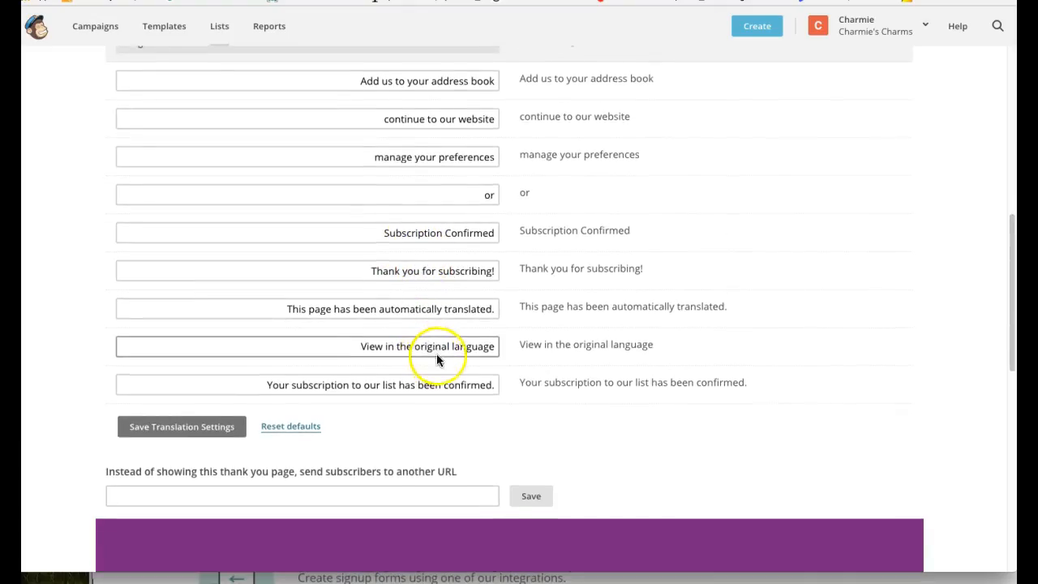
Replace the "Subscription Confirmed" heading in the thank you page preview with "Thanks For Subscribing!" and save the content
{"action": "scroll", "coordinate": [487, 361], "scroll_direction": "down", "scroll_amount": 4}
{"action": "left_click", "coordinate": [690, 360]}
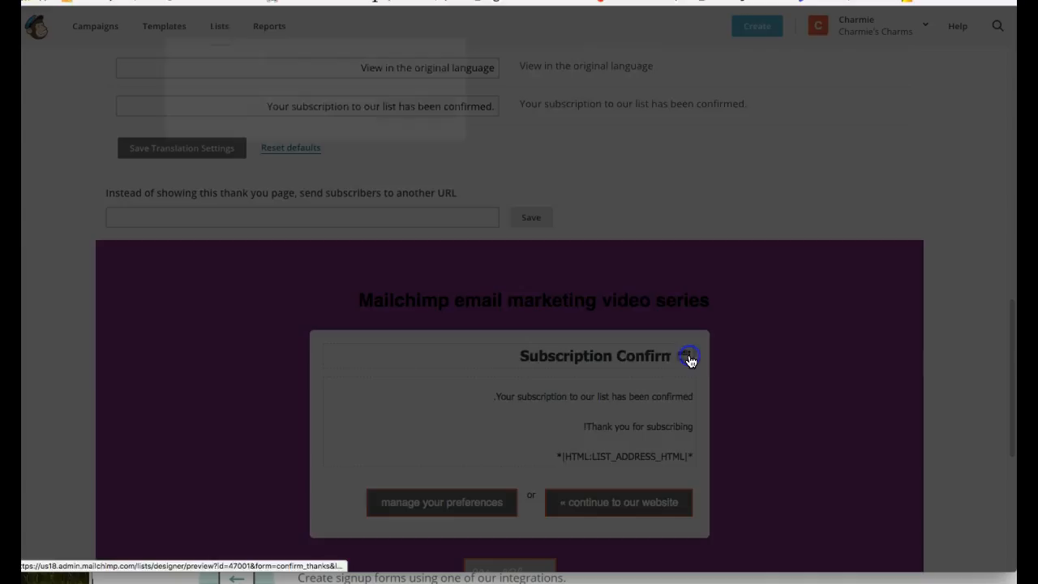
{"action": "left_click_drag", "start_coordinate": [314, 160], "coordinate": [136, 165]}
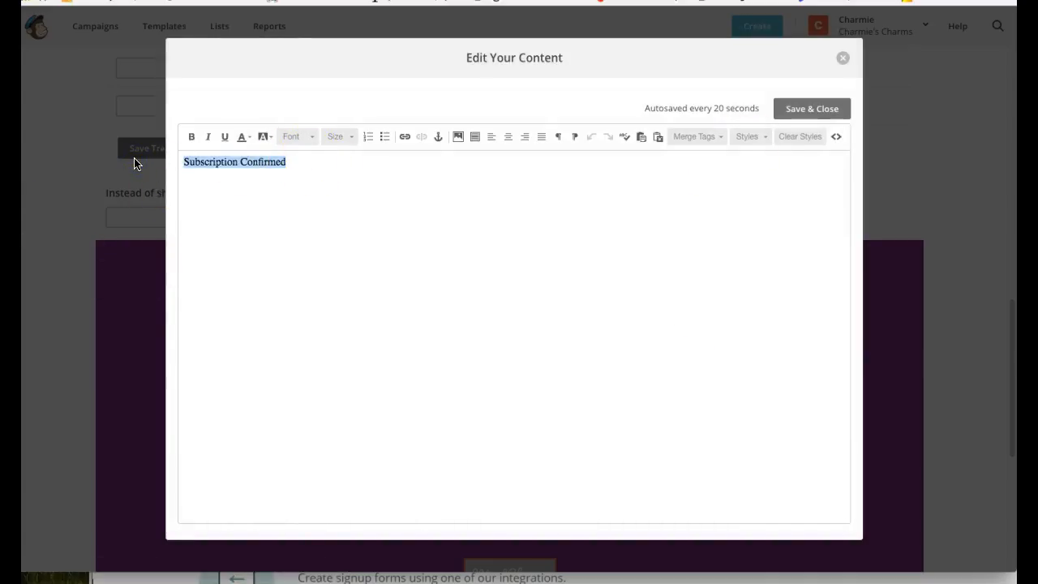
{"action": "key", "text": "BackSpace"}
{"action": "type", "text": "Tha"}
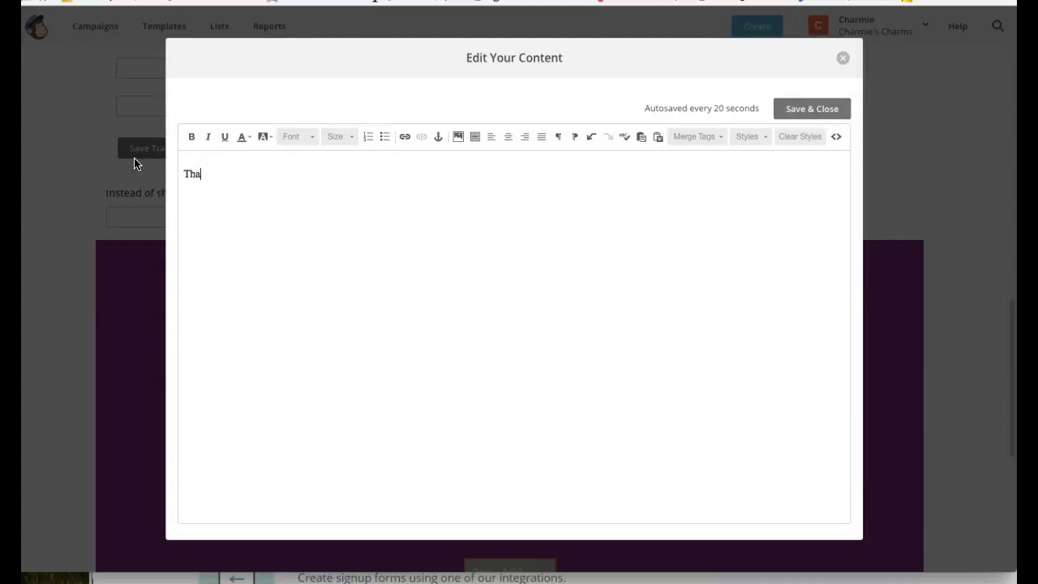
{"action": "type", "text": "nks For Subsrcibing"}
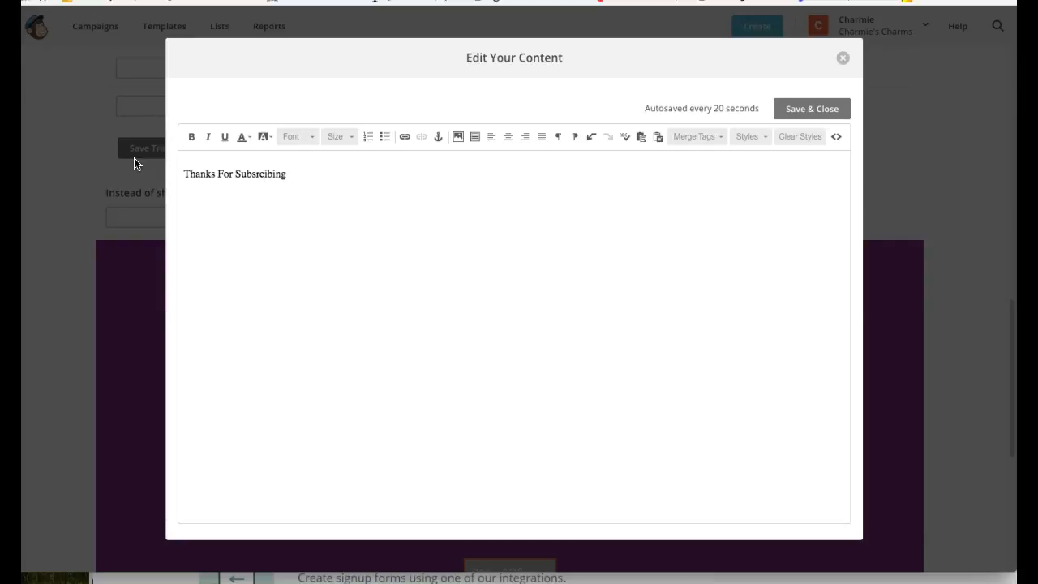
{"action": "key", "text": "BackSpace"}
{"action": "key", "text": "BackSpace"}
{"action": "key", "text": "BackSpace"}
{"action": "key", "text": "BackSpace"}
{"action": "key", "text": "BackSpace"}
{"action": "key", "text": "BackSpace"}
{"action": "key", "text": "BackSpace"}
{"action": "type", "text": "cribing!"}
{"action": "left_click", "coordinate": [798, 113]}
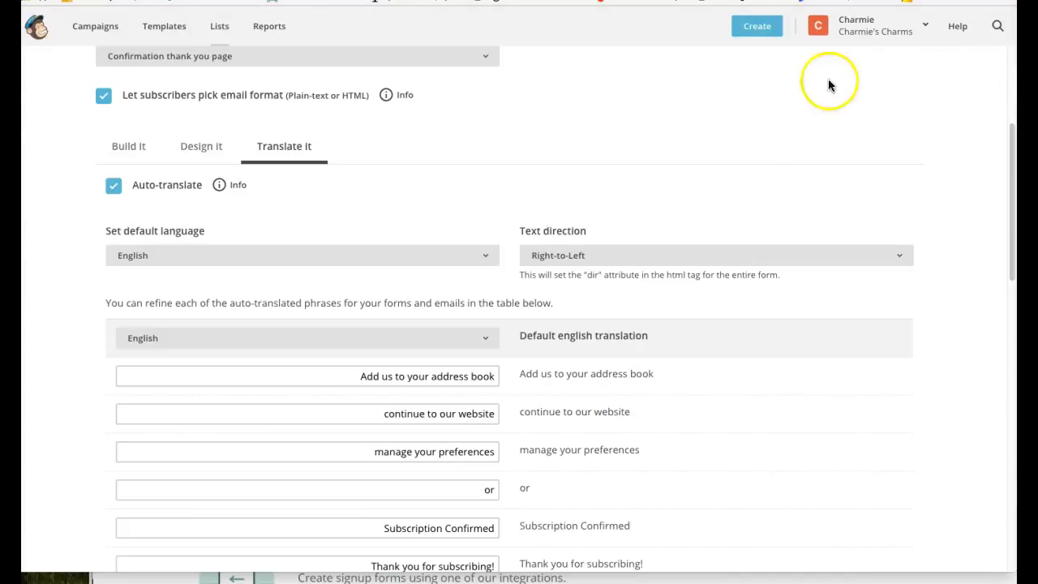
{"action": "scroll", "coordinate": [494, 138], "scroll_direction": "up", "scroll_amount": 1}
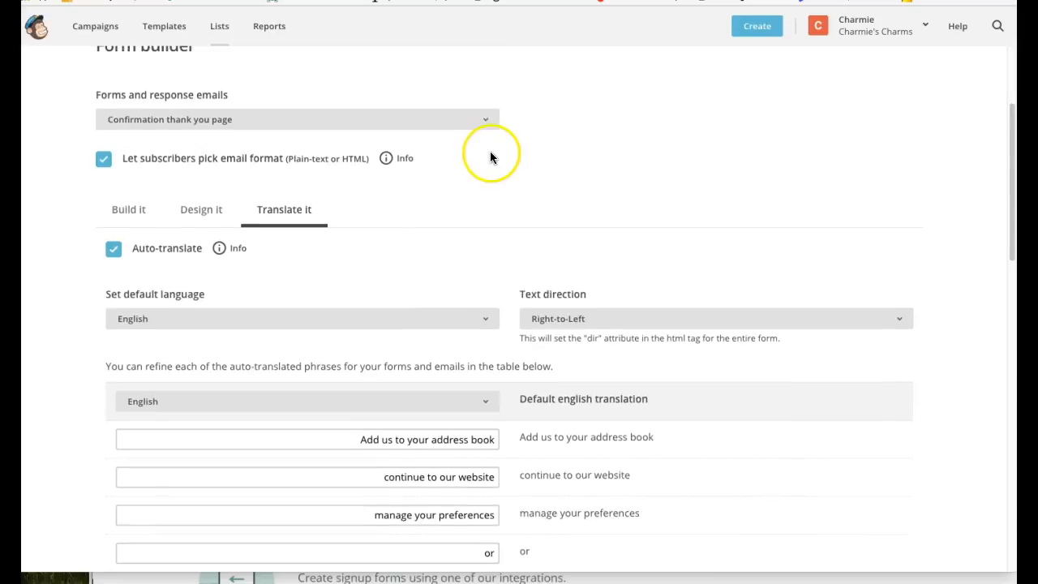
Review the list of forms and response emails that can be edited in the form builder and close it
{"action": "scroll", "coordinate": [487, 158], "scroll_direction": "up", "scroll_amount": 1}
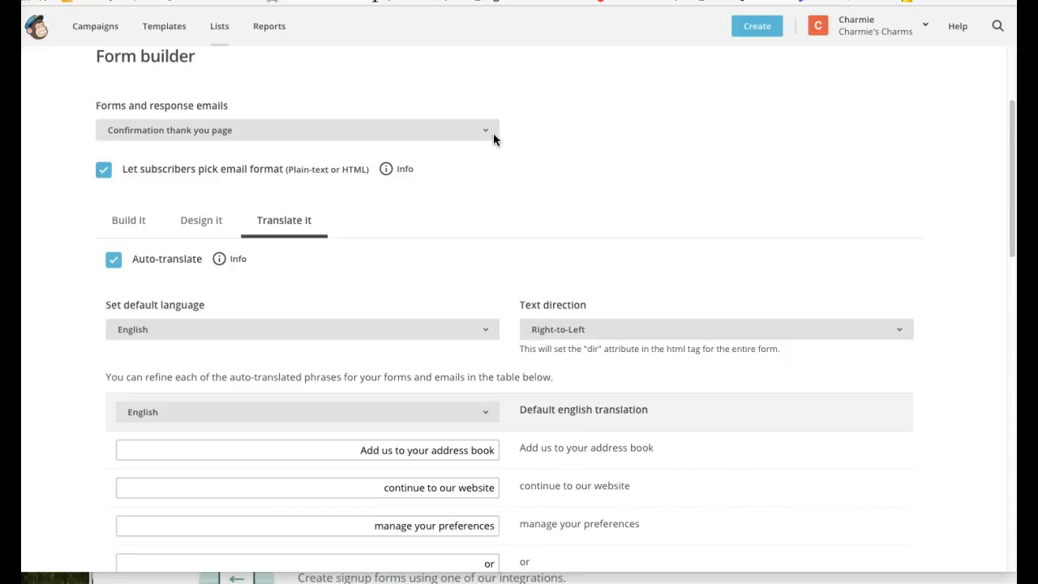
{"action": "left_click", "coordinate": [483, 132]}
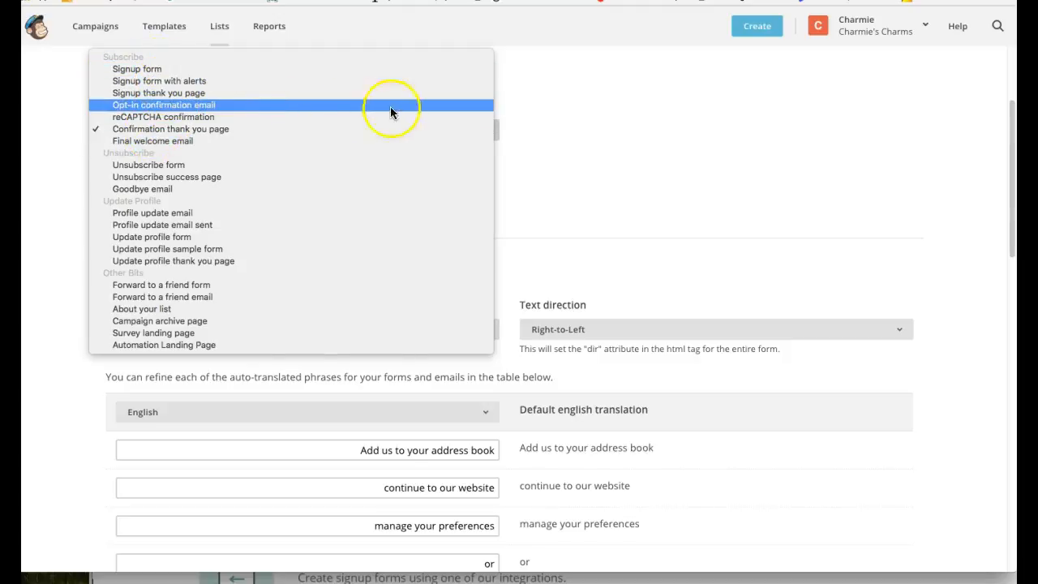
{"action": "left_click", "coordinate": [647, 149]}
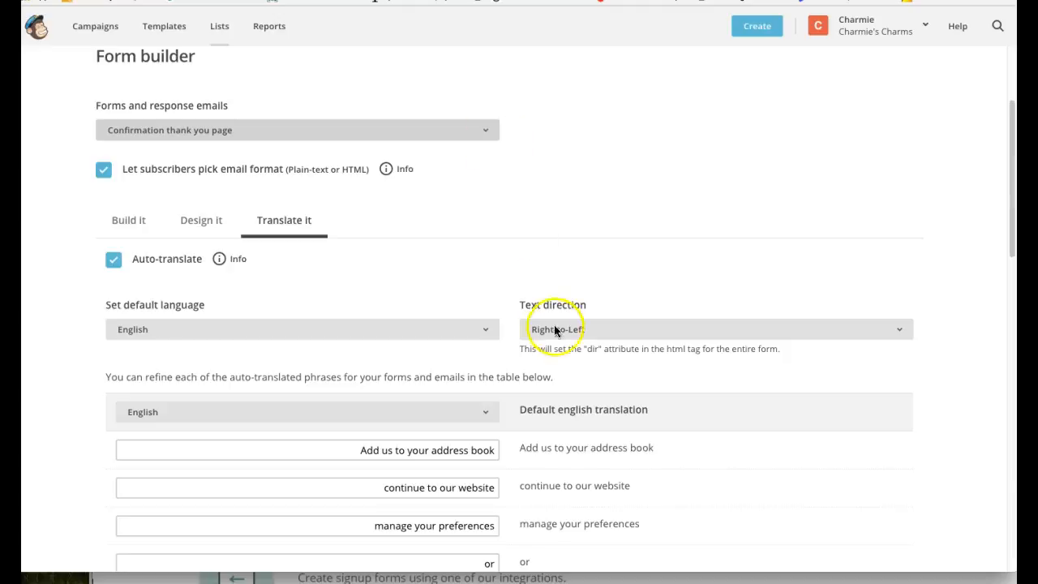
Check the Confirmation thank you page preview and reset the form to its defaults
{"action": "scroll", "coordinate": [487, 392], "scroll_direction": "down", "scroll_amount": 15}
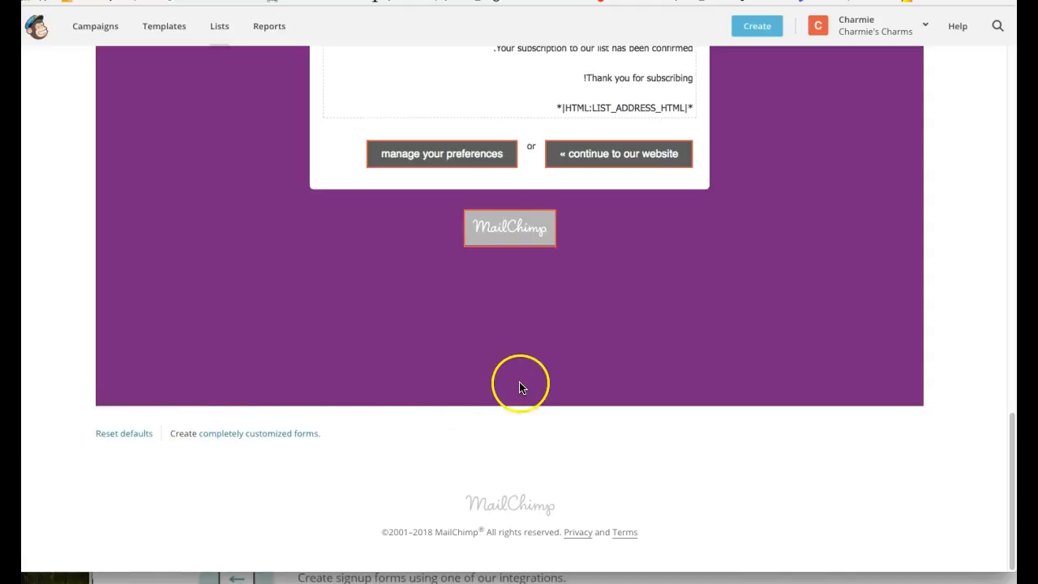
{"action": "scroll", "coordinate": [405, 386], "scroll_direction": "up", "scroll_amount": 3}
{"action": "scroll", "coordinate": [504, 366], "scroll_direction": "down", "scroll_amount": 1}
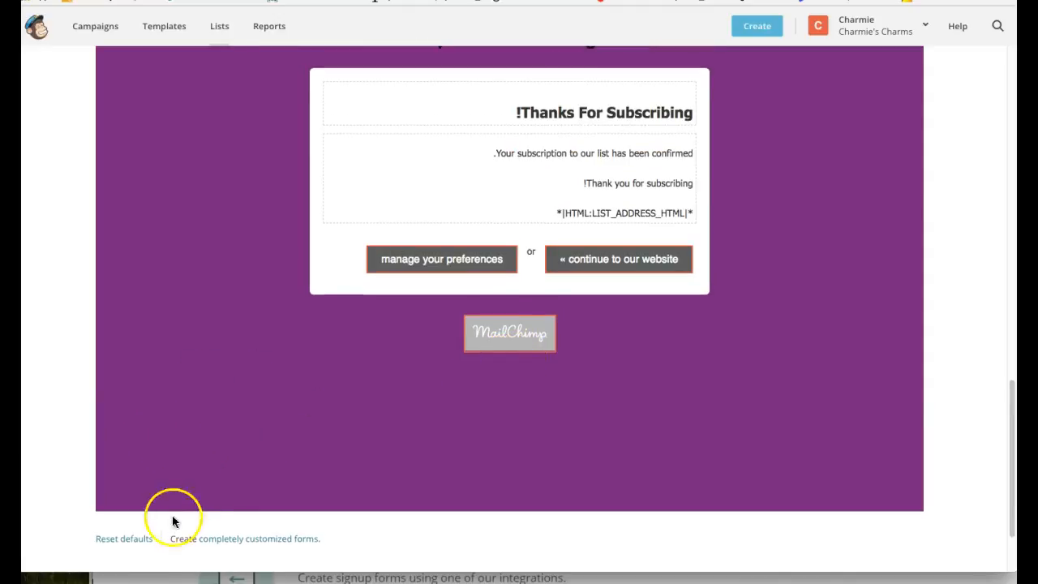
{"action": "left_click", "coordinate": [114, 542]}
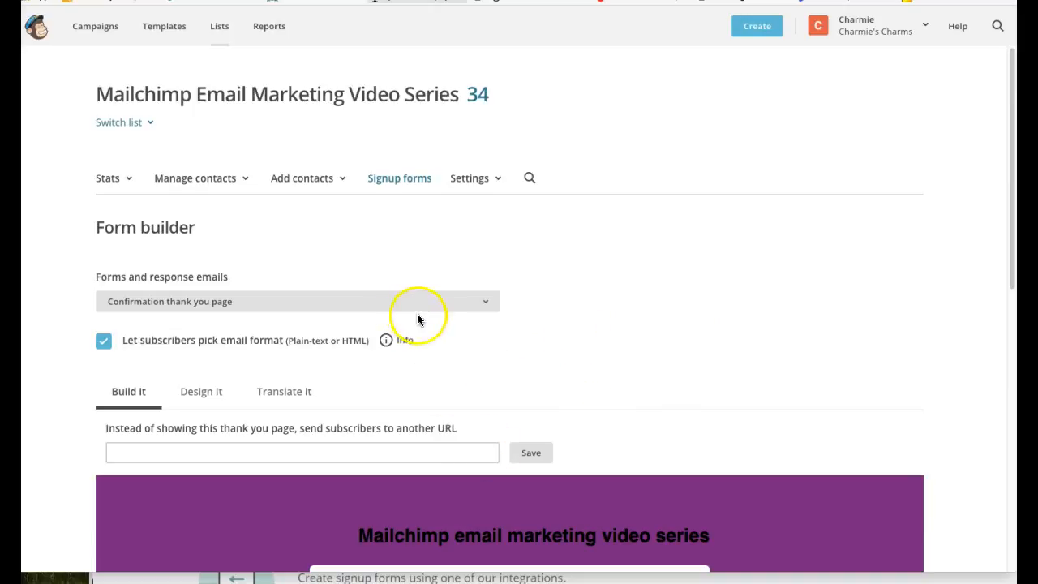
Switch the form being edited to the Signup form and look over its fields and the field types available to add
{"action": "left_click", "coordinate": [475, 303]}
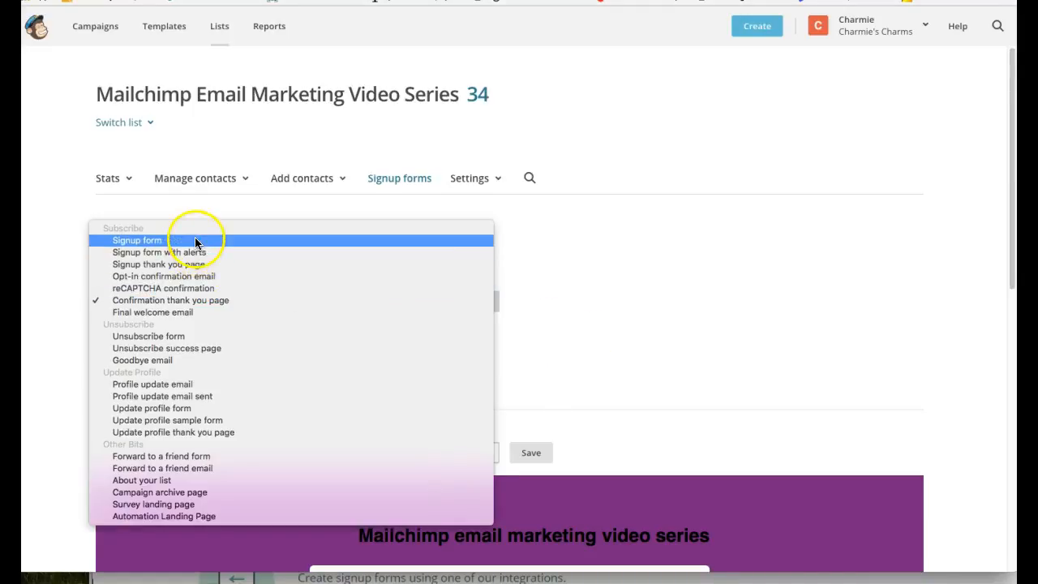
{"action": "left_click", "coordinate": [193, 241]}
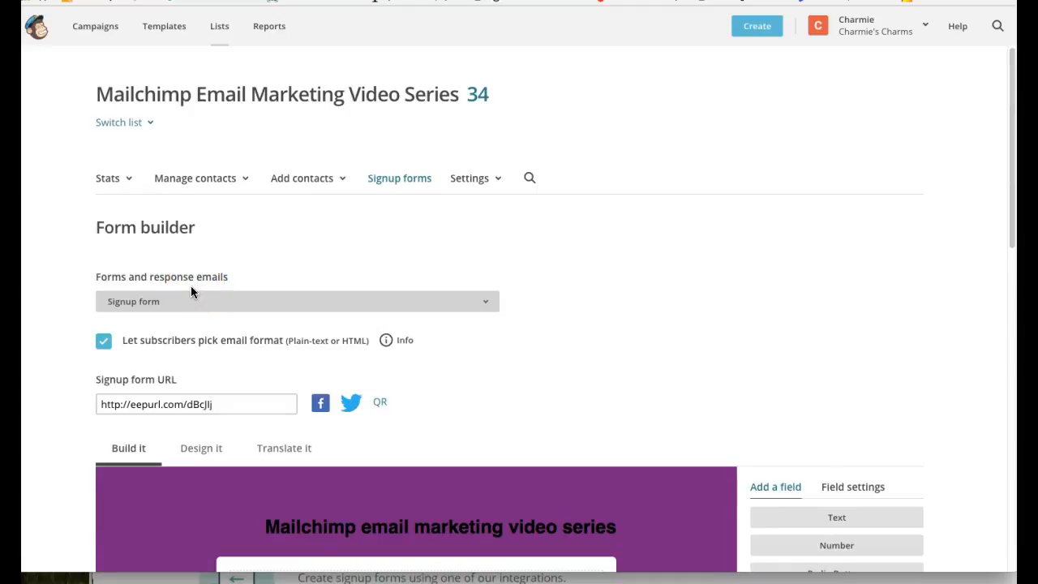
{"action": "left_click", "coordinate": [181, 308]}
{"action": "scroll", "coordinate": [853, 316], "scroll_direction": "down", "scroll_amount": 3}
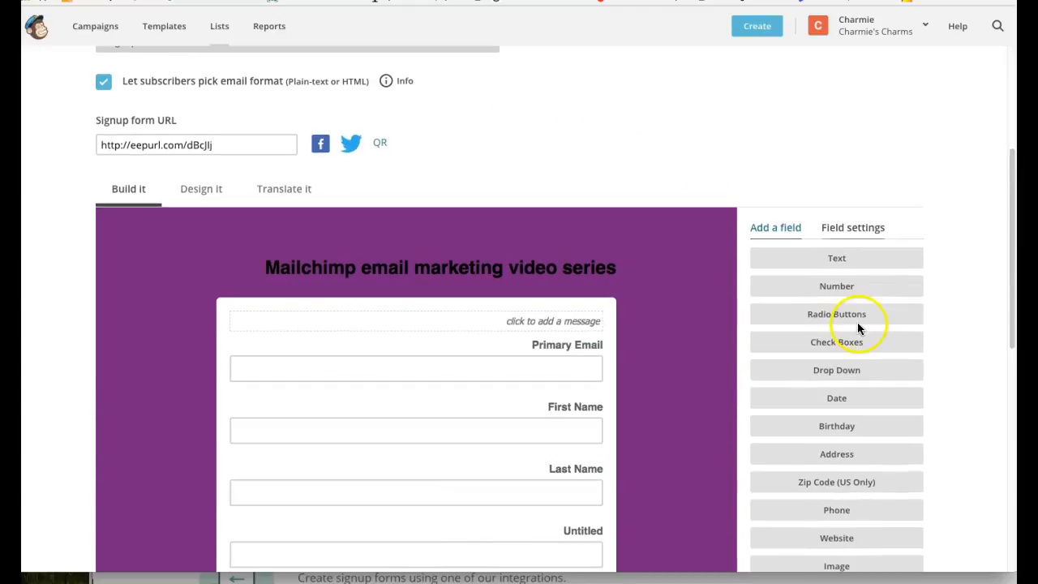
{"action": "scroll", "coordinate": [810, 322], "scroll_direction": "down", "scroll_amount": 3}
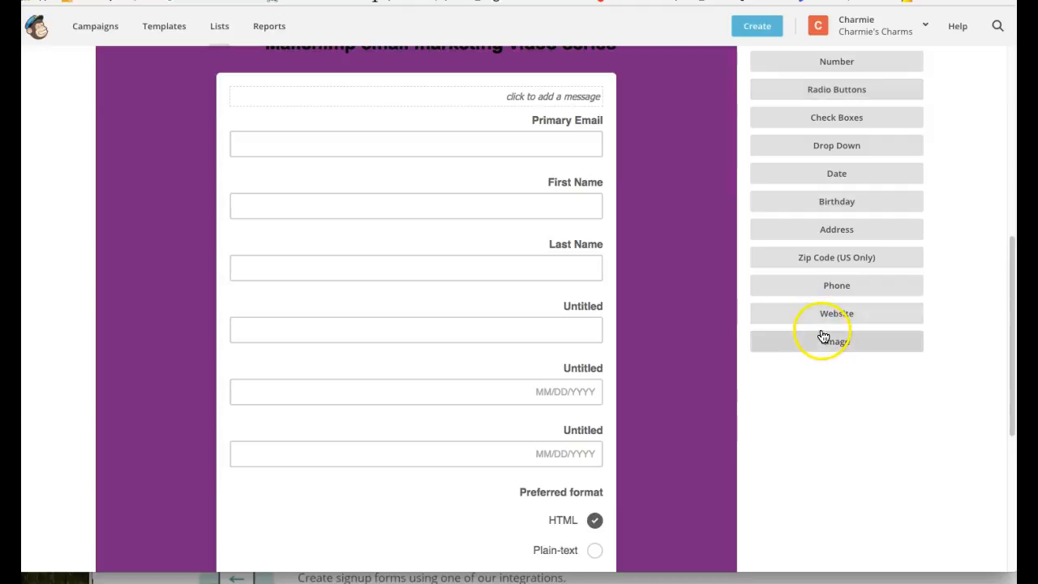
{"action": "scroll", "coordinate": [820, 334], "scroll_direction": "up", "scroll_amount": 1}
{"action": "scroll", "coordinate": [821, 332], "scroll_direction": "up", "scroll_amount": 5}
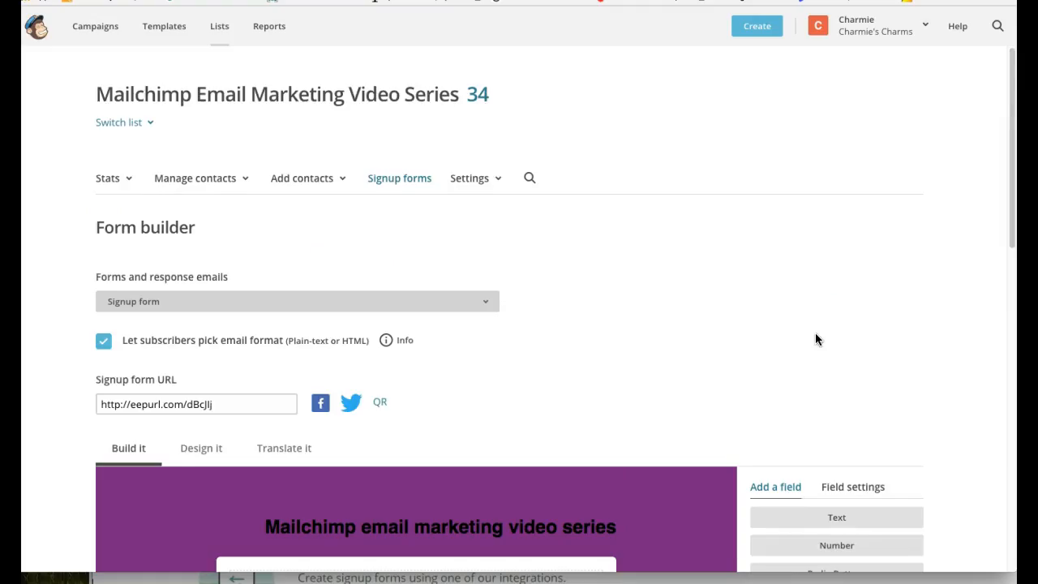